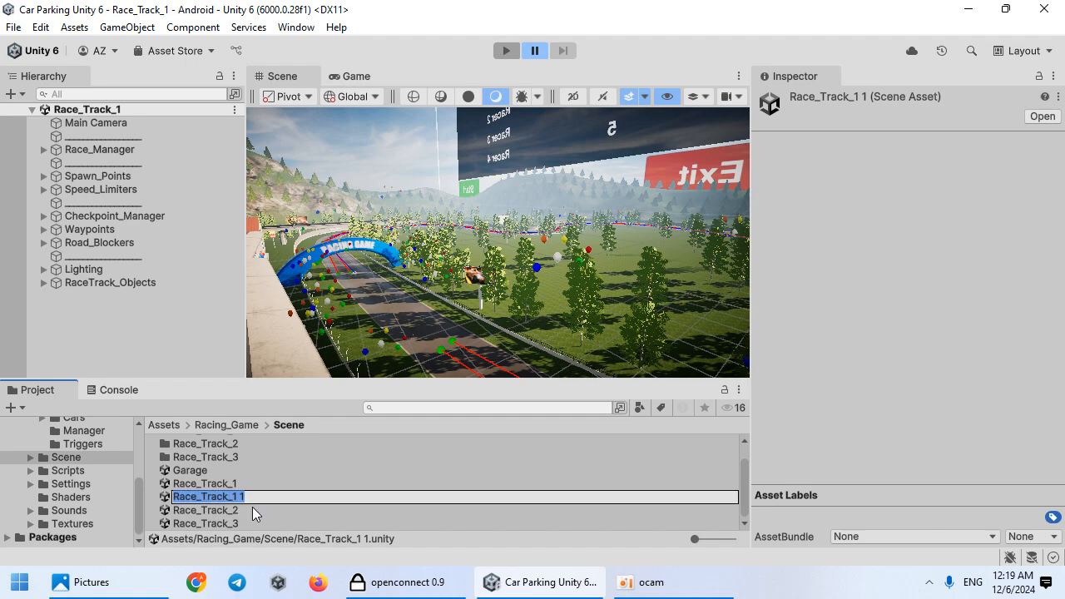
Step: Rename the duplicated scene asset in the Scene folder as Race_Track_4
{"action": "left_click", "coordinate": [240, 497]}
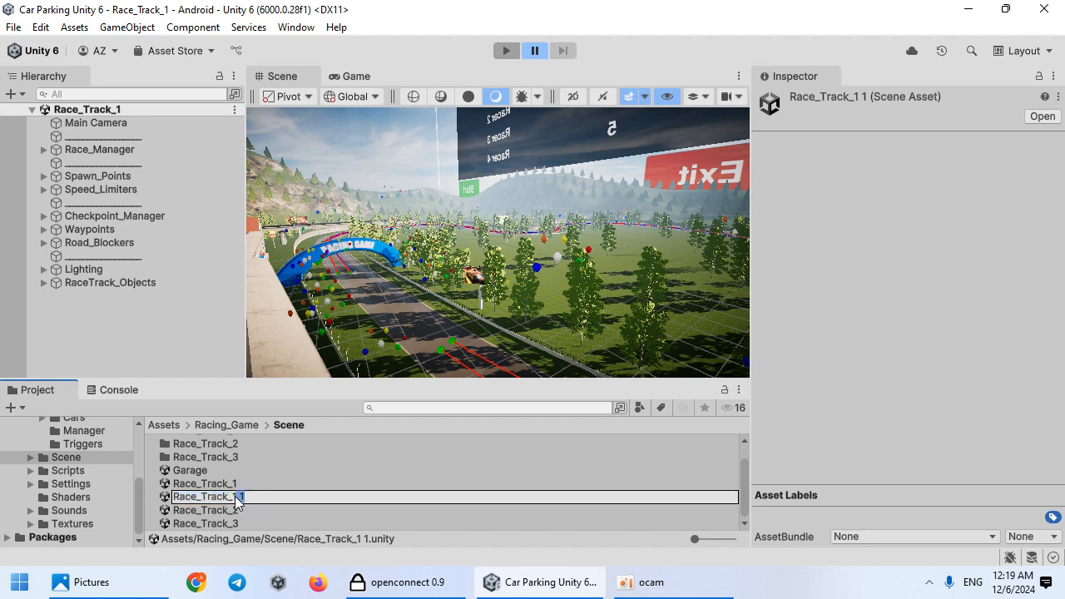
{"action": "type", "text": "4"}
{"action": "key", "text": "Return"}
{"action": "left_click", "coordinate": [254, 500]}
{"action": "left_click", "coordinate": [249, 526]}
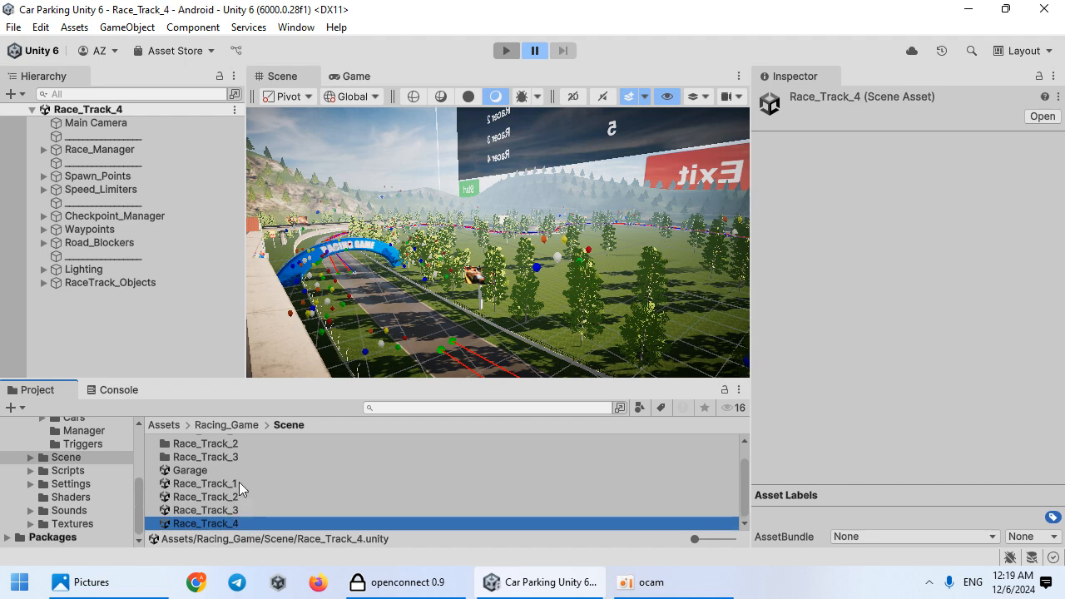
Step: Delete Main Camera, Race_Manager, Spawn_Points, Speed_Limiters, Checkpoint_Manager, Waypoints and Road_Blockers from the scene hierarchy
{"action": "left_click", "coordinate": [172, 150]}
{"action": "left_click", "coordinate": [154, 176], "text": "ctrl"}
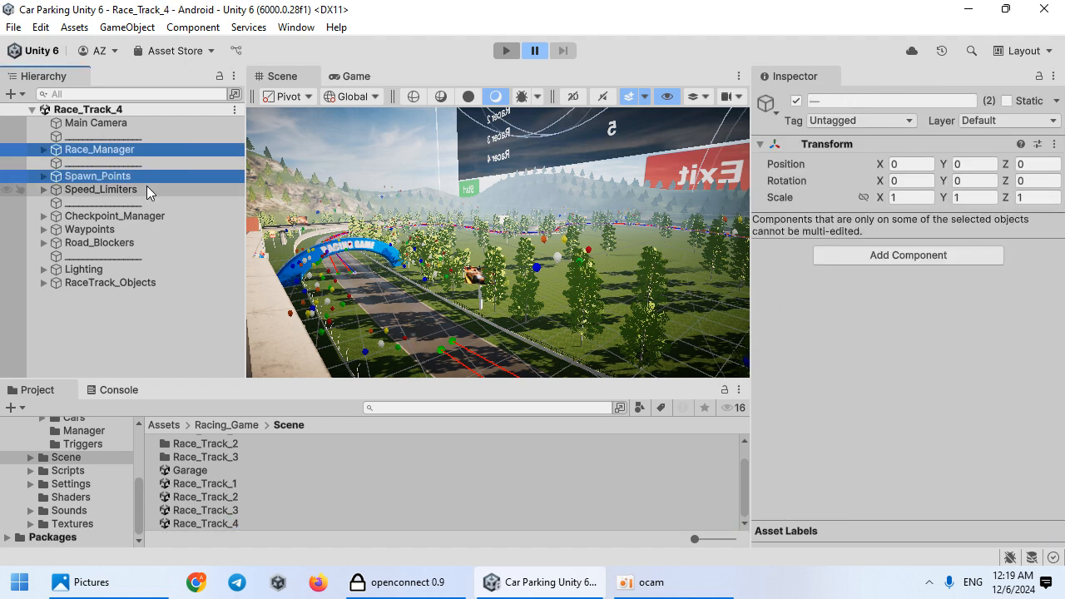
{"action": "left_click", "coordinate": [144, 127], "text": "ctrl"}
{"action": "left_click", "coordinate": [111, 216]}
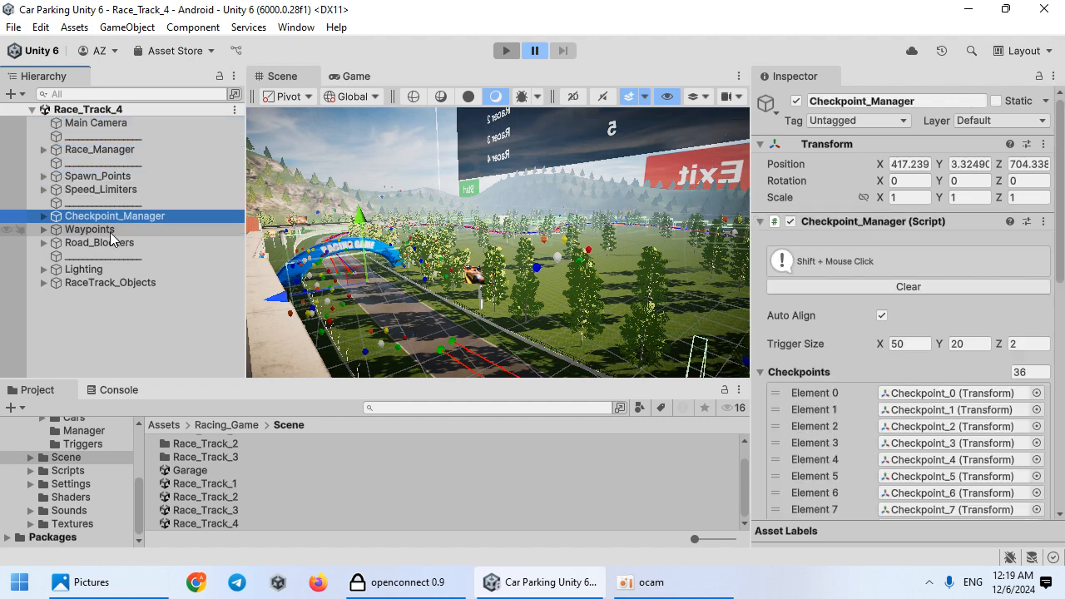
{"action": "left_click", "coordinate": [113, 242]}
{"action": "left_click", "coordinate": [113, 229], "text": "ctrl"}
{"action": "left_click", "coordinate": [112, 189], "text": "ctrl"}
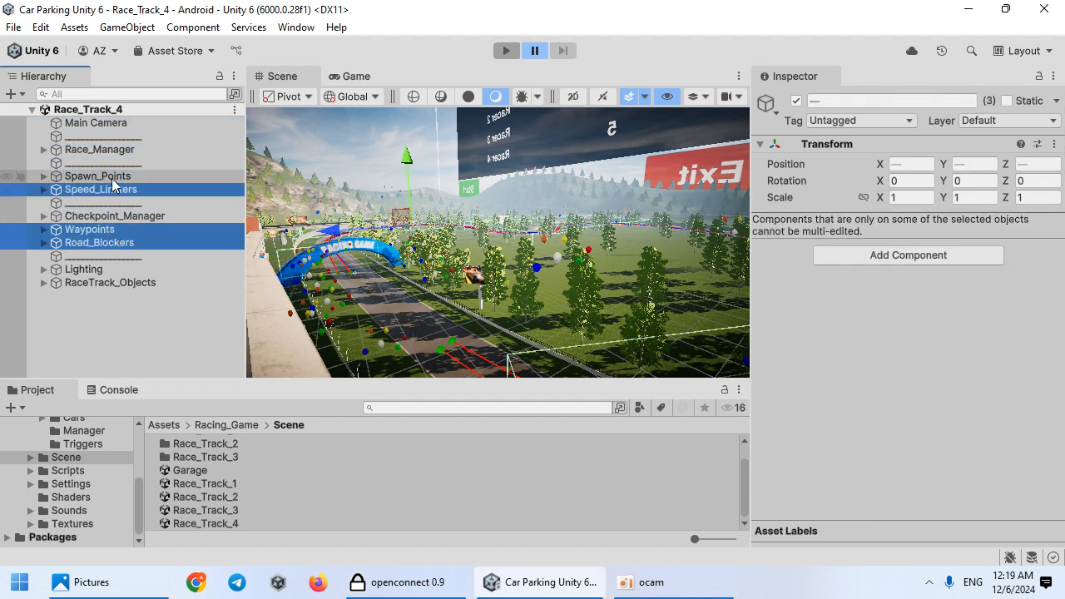
{"action": "left_click", "coordinate": [114, 149], "text": "ctrl"}
{"action": "left_click", "coordinate": [131, 218], "text": "ctrl"}
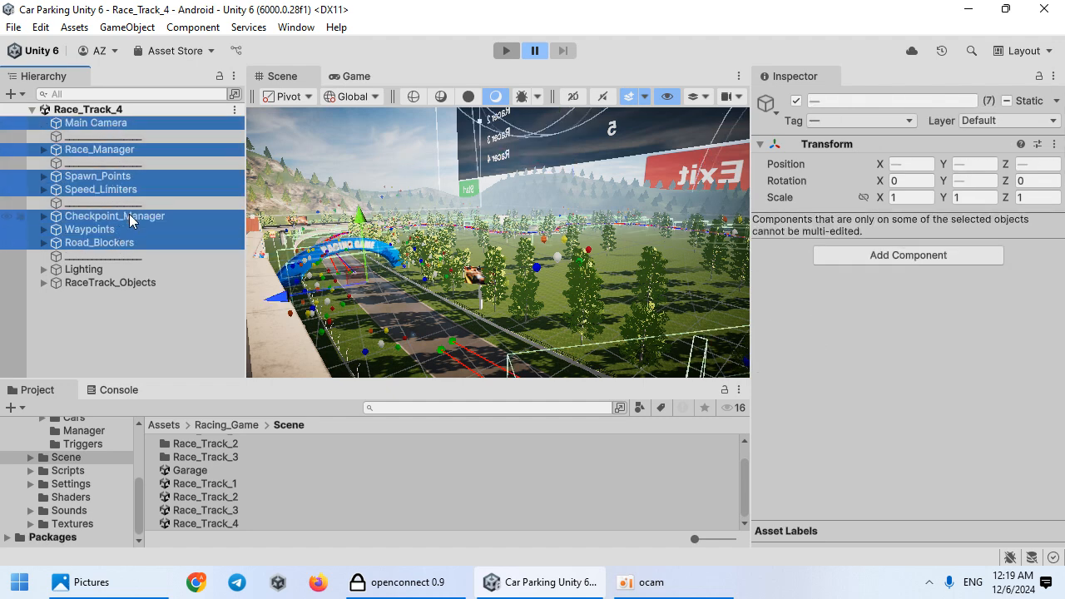
{"action": "key", "text": "Delete"}
Step: Open the Workflow image in Racing_Game/Doc/Config to review the planned workflow
{"action": "right_click_drag", "start_coordinate": [416, 278], "coordinate": [280, 404]}
{"action": "scroll", "coordinate": [71, 485], "scroll_direction": "up", "scroll_amount": 3}
{"action": "left_click", "coordinate": [62, 487]}
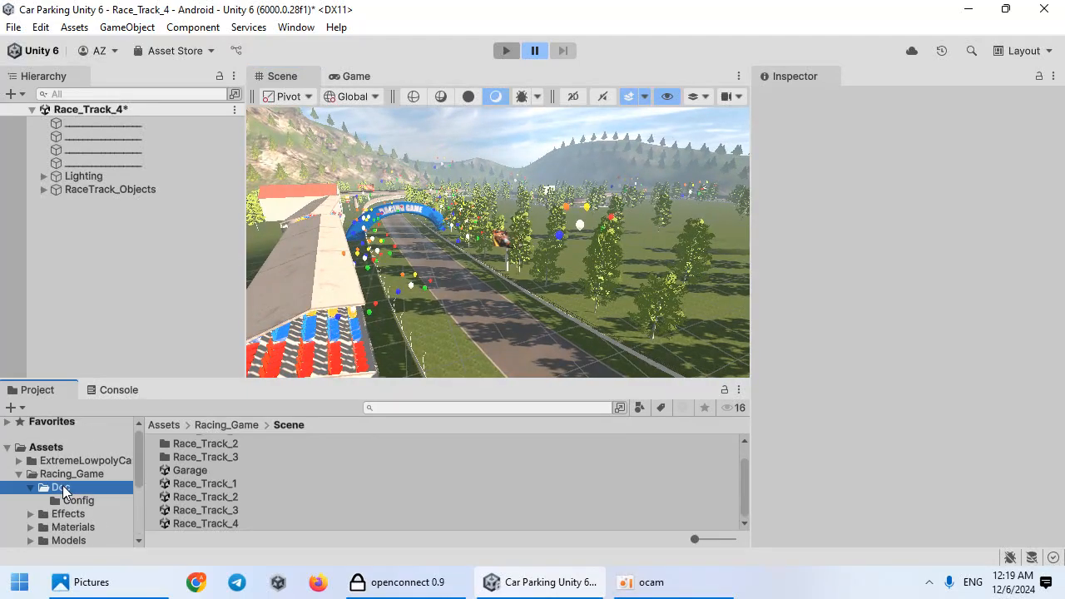
{"action": "left_click", "coordinate": [69, 501]}
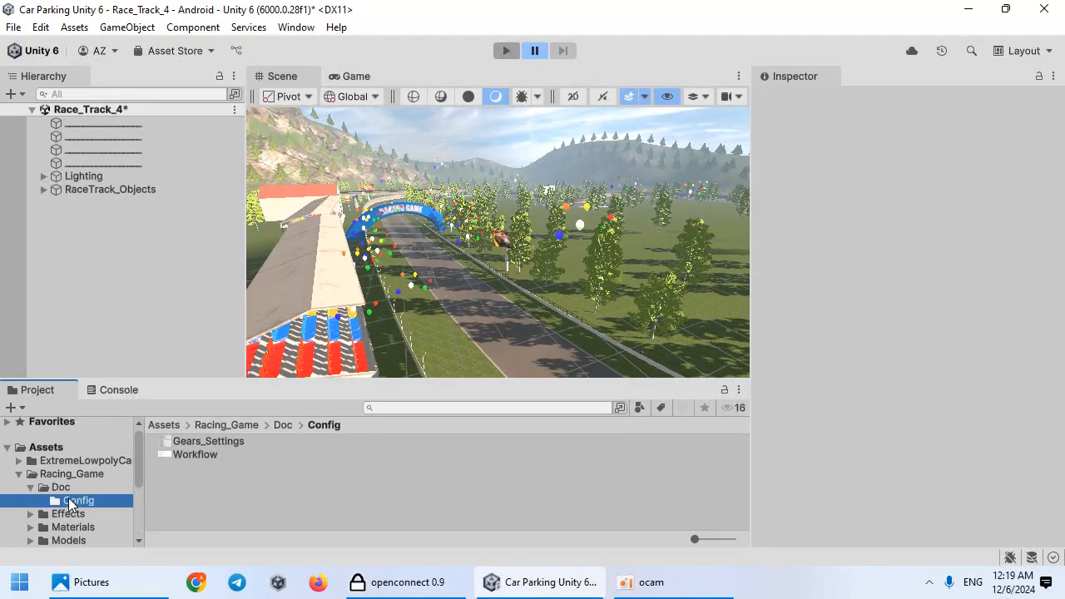
{"action": "double_click", "coordinate": [215, 457]}
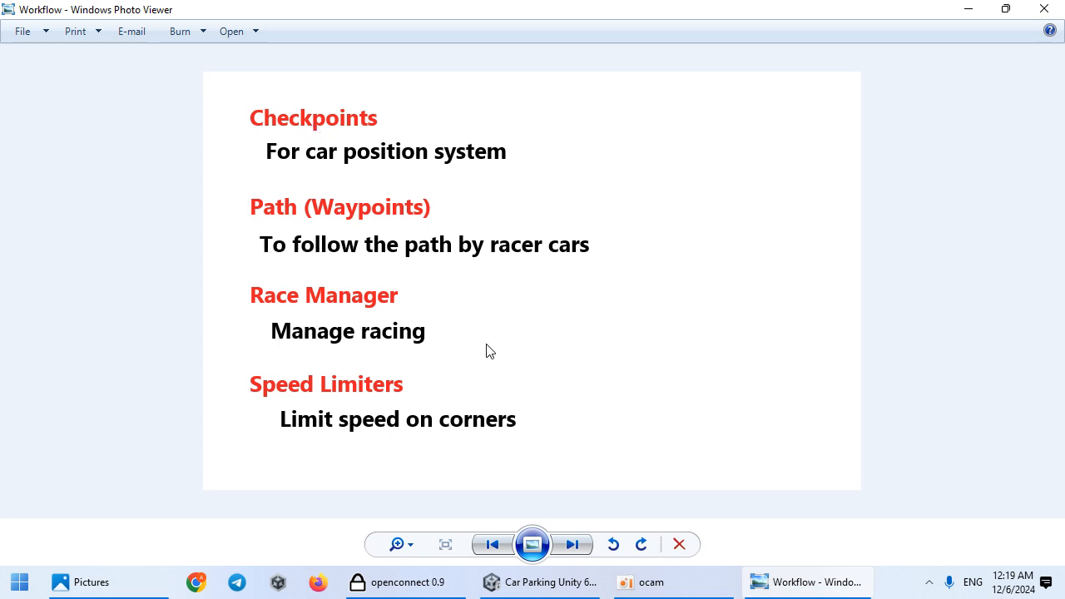
{"action": "left_click", "coordinate": [970, 10]}
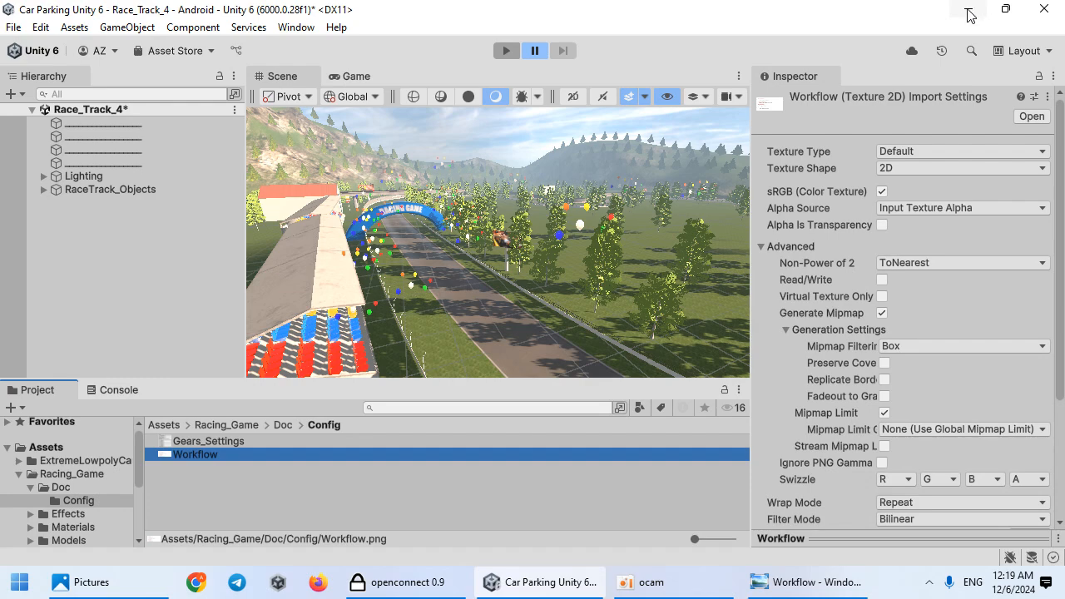
Step: Place the Checkpoint_Manager prefab from Prefabs/Manager into the scene
{"action": "right_click_drag", "start_coordinate": [430, 287], "coordinate": [374, 382]}
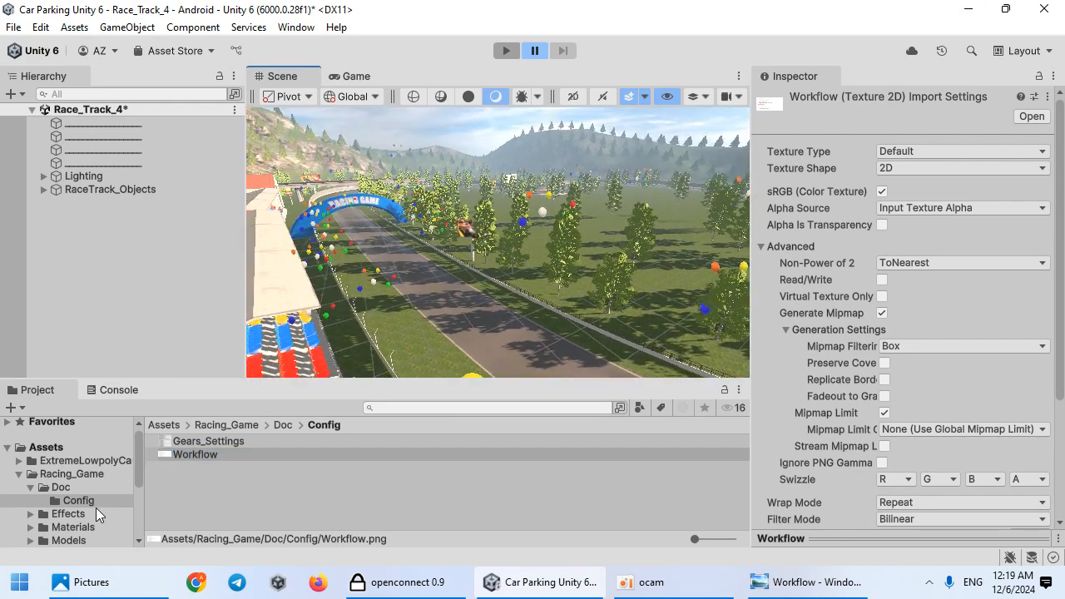
{"action": "left_click", "coordinate": [70, 541]}
{"action": "scroll", "coordinate": [90, 524], "scroll_direction": "down", "scroll_amount": 2}
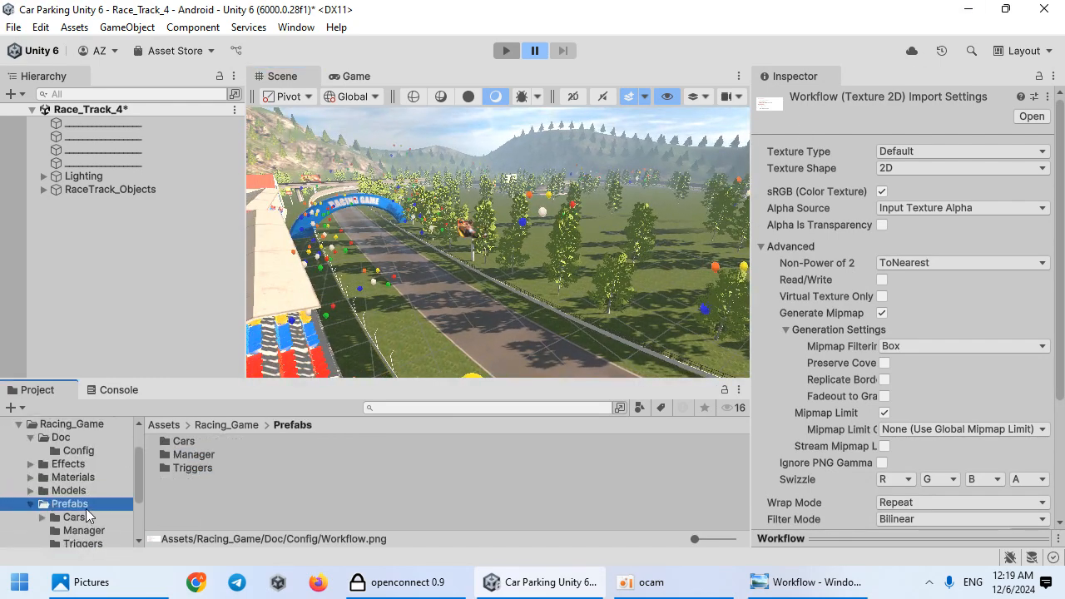
{"action": "scroll", "coordinate": [90, 508], "scroll_direction": "down", "scroll_amount": 2}
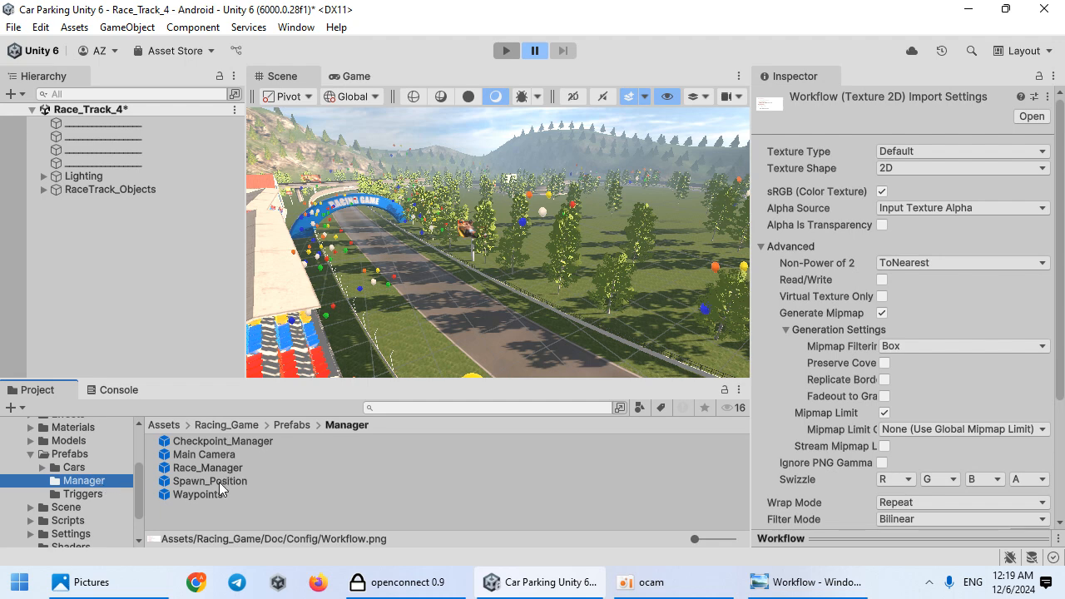
{"action": "left_click_drag", "start_coordinate": [213, 441], "coordinate": [416, 265]}
Step: Unpack the Checkpoint_Manager prefab instance completely
{"action": "right_click", "coordinate": [123, 203]}
{"action": "mouse_move", "coordinate": [350, 280]}
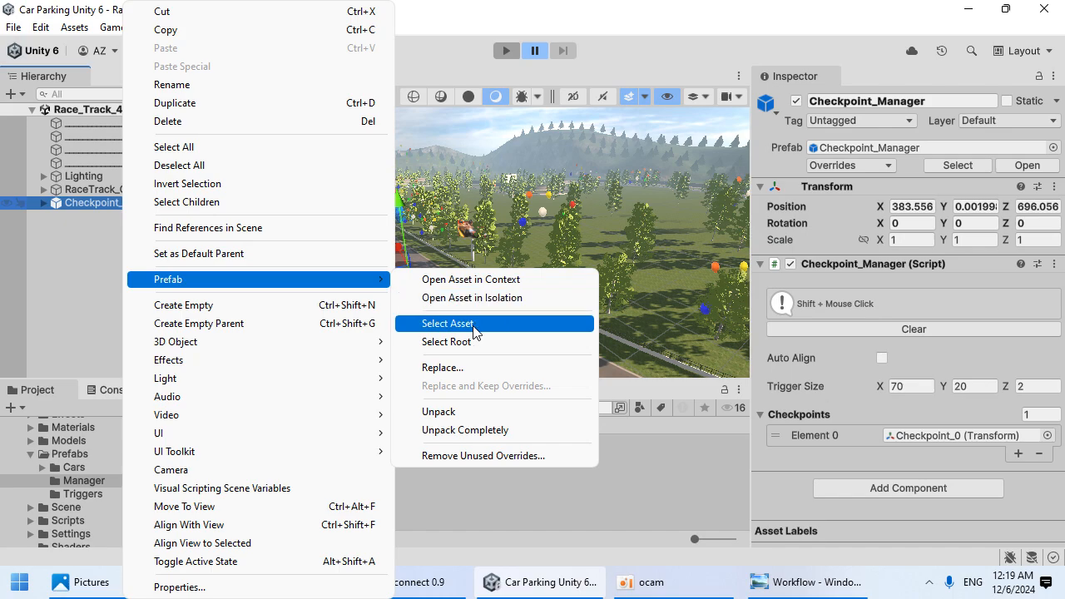
{"action": "left_click", "coordinate": [459, 430]}
Step: Clear the Checkpoint_Manager's existing checkpoint list
{"action": "left_click", "coordinate": [43, 204]}
{"action": "left_click", "coordinate": [96, 215]}
{"action": "right_click_drag", "start_coordinate": [437, 297], "coordinate": [412, 276]}
{"action": "key", "text": "w"}
{"action": "left_click", "coordinate": [150, 203]}
{"action": "left_click", "coordinate": [929, 283]}
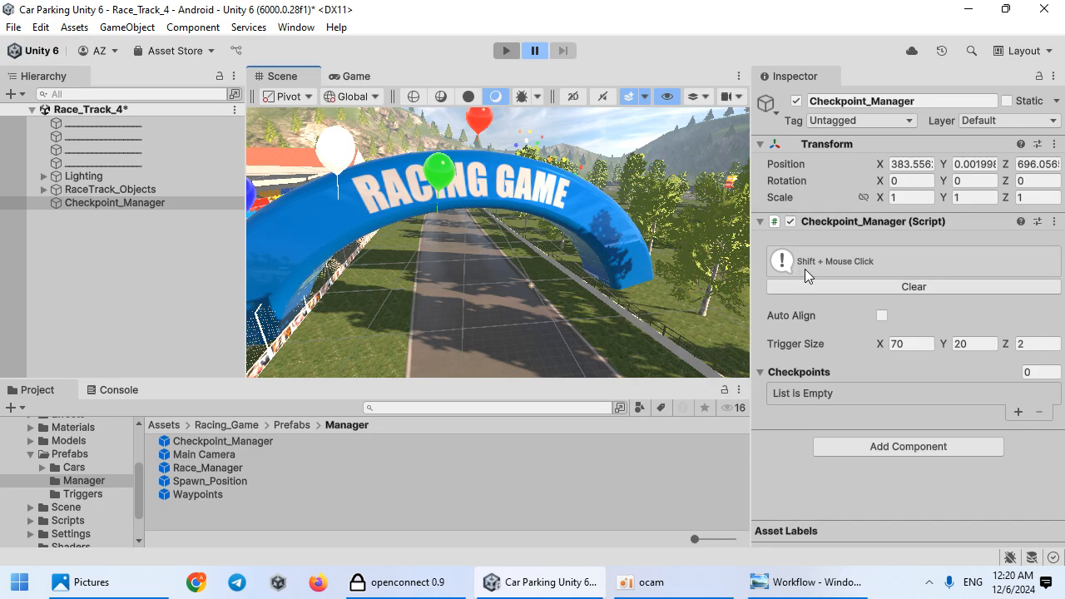
Step: Add the first checkpoint on the road just past the Racing Game arch
{"action": "right_click_drag", "start_coordinate": [523, 292], "coordinate": [465, 290]}
{"action": "key", "text": "w"}
{"action": "left_click", "coordinate": [533, 294], "text": "shift"}
{"action": "key", "text": "s"}
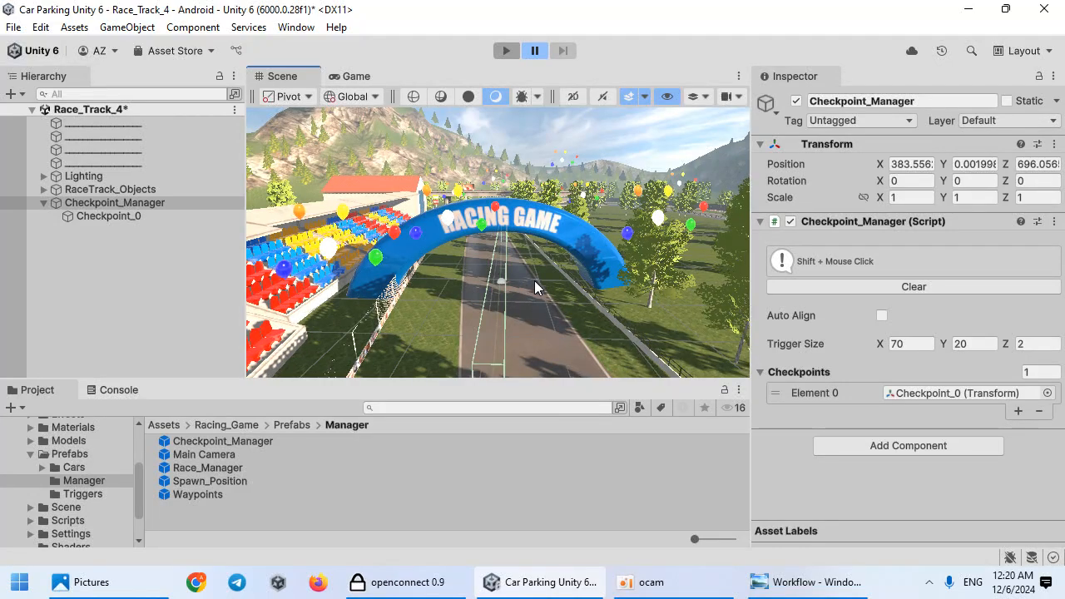
Step: Add checkpoints along the track up to Checkpoint_11, moving the view forward along the road
{"action": "key", "text": "w"}
{"action": "right_click_drag", "start_coordinate": [423, 327], "coordinate": [526, 263]}
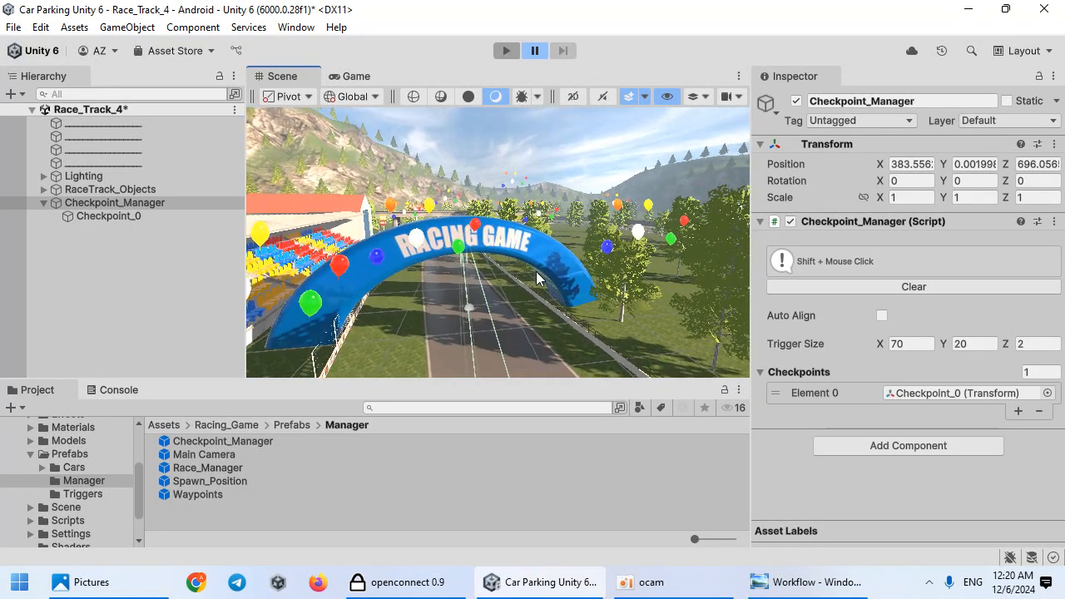
{"action": "right_click_drag", "start_coordinate": [476, 347], "coordinate": [439, 323]}
{"action": "key", "text": "w"}
{"action": "key", "text": "s"}
{"action": "key", "text": "w"}
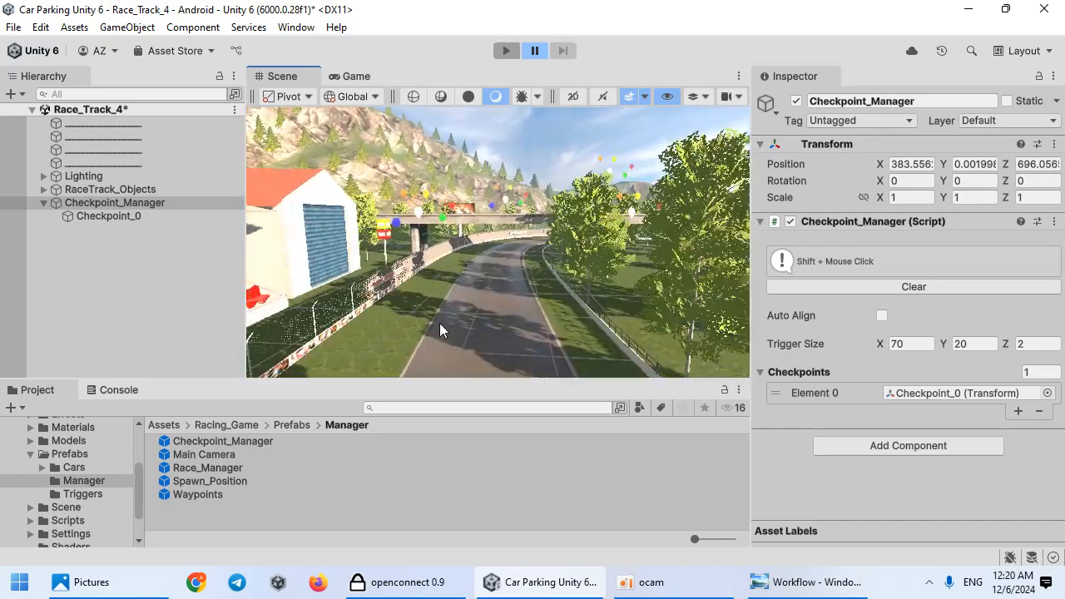
{"action": "left_click", "coordinate": [490, 282], "text": "shift"}
{"action": "right_click_drag", "start_coordinate": [490, 282], "coordinate": [432, 318]}
{"action": "key", "text": "w"}
{"action": "left_click", "coordinate": [498, 291], "text": "shift"}
{"action": "key", "text": "w"}
{"action": "left_click", "coordinate": [535, 299], "text": "shift"}
{"action": "left_click", "coordinate": [533, 303], "text": "shift"}
{"action": "left_click", "coordinate": [548, 325], "text": "shift"}
{"action": "left_click", "coordinate": [513, 299], "text": "shift"}
{"action": "left_click", "coordinate": [533, 295], "text": "shift"}
{"action": "left_click", "coordinate": [410, 261], "text": "shift"}
{"action": "right_click_drag", "start_coordinate": [569, 299], "coordinate": [496, 289]}
{"action": "left_click", "coordinate": [474, 302], "text": "shift"}
{"action": "left_click", "coordinate": [441, 323], "text": "shift"}
{"action": "right_click_drag", "start_coordinate": [440, 323], "coordinate": [588, 320]}
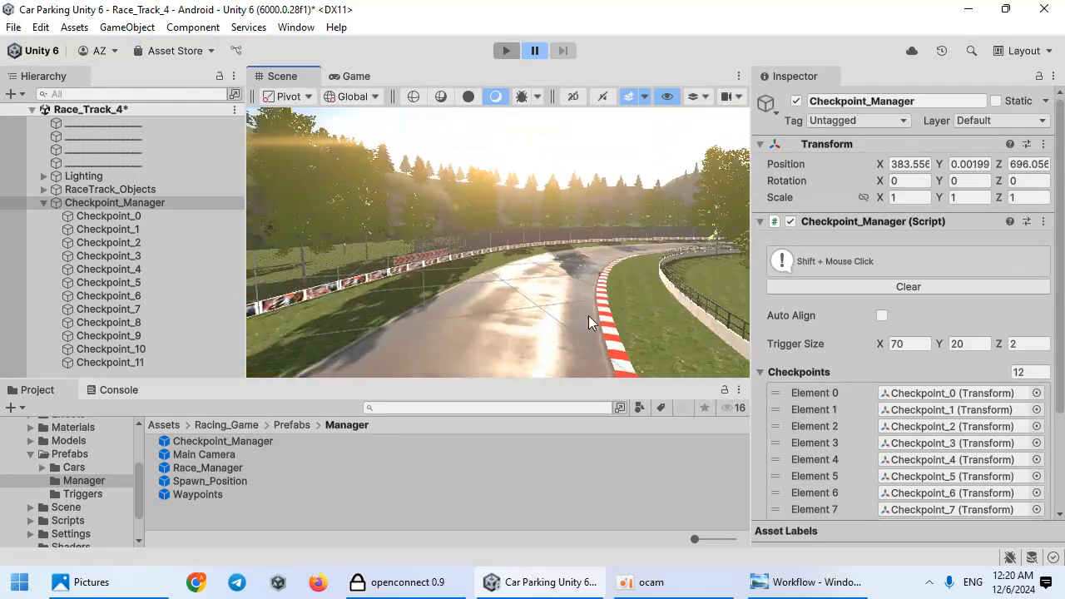
Step: Continue adding checkpoints around the track up to Checkpoint_19
{"action": "left_click", "coordinate": [547, 289], "text": "shift"}
{"action": "right_click_drag", "start_coordinate": [547, 289], "coordinate": [564, 306]}
{"action": "left_click", "coordinate": [547, 289], "text": "shift"}
{"action": "left_click", "coordinate": [508, 284], "text": "shift"}
{"action": "left_click", "coordinate": [558, 294], "text": "shift"}
{"action": "left_click", "coordinate": [476, 315], "text": "shift"}
{"action": "right_click_drag", "start_coordinate": [476, 316], "coordinate": [249, 348]}
{"action": "left_click", "coordinate": [515, 289], "text": "shift"}
{"action": "left_click", "coordinate": [556, 308], "text": "shift"}
{"action": "right_click_drag", "start_coordinate": [487, 293], "coordinate": [416, 231]}
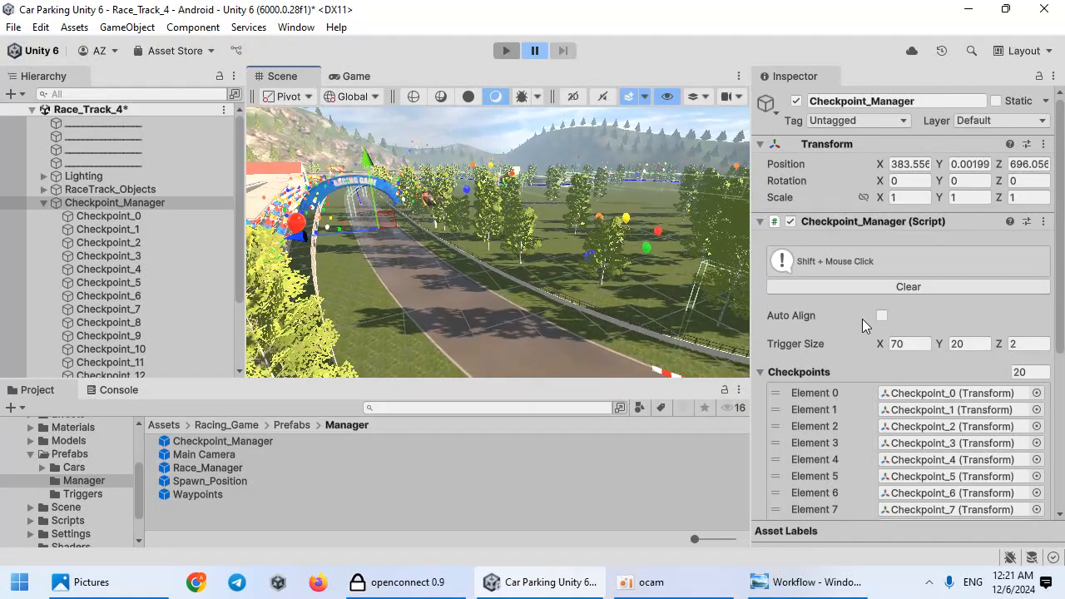
{"action": "right_click_drag", "start_coordinate": [581, 298], "coordinate": [622, 265]}
Step: Enable Auto Align on the Checkpoint_Manager
{"action": "left_click", "coordinate": [881, 317]}
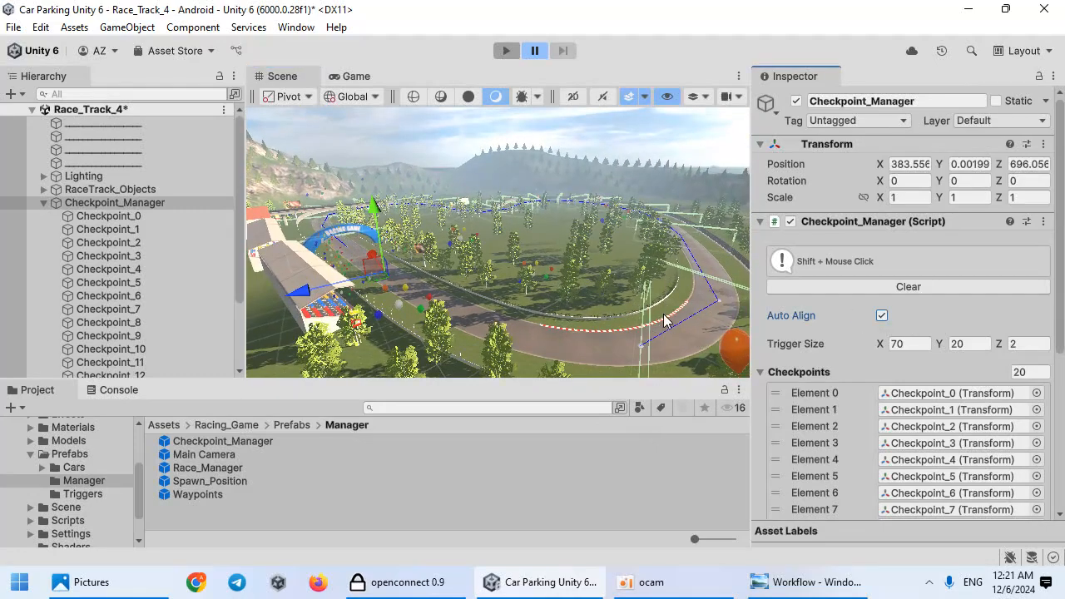
{"action": "key", "text": "w"}
{"action": "right_click_drag", "start_coordinate": [670, 335], "coordinate": [1064, 347]}
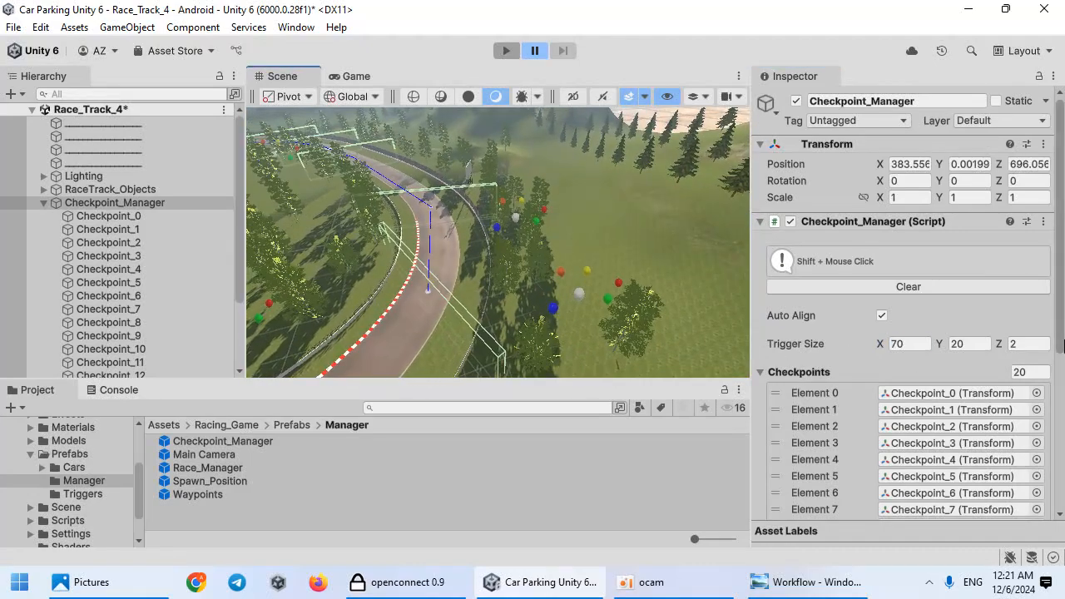
{"action": "right_click_drag", "start_coordinate": [386, 257], "coordinate": [4, 248]}
{"action": "right_click_drag", "start_coordinate": [286, 243], "coordinate": [447, 314]}
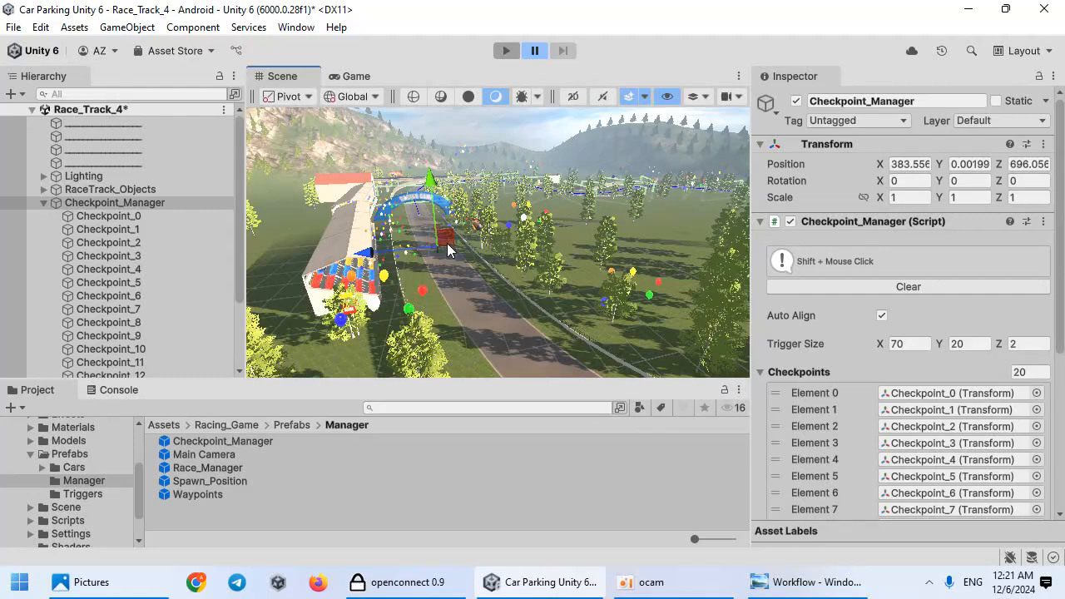
Step: Add one more checkpoint near the start arch and disable Auto Align
{"action": "right_click_drag", "start_coordinate": [363, 278], "coordinate": [787, 323]}
{"action": "left_click", "coordinate": [488, 298], "text": "shift"}
{"action": "left_click", "coordinate": [883, 314]}
Step: Frame Checkpoint_0 and select all checkpoints to review their placement along the track
{"action": "right_click_drag", "start_coordinate": [632, 324], "coordinate": [418, 228]}
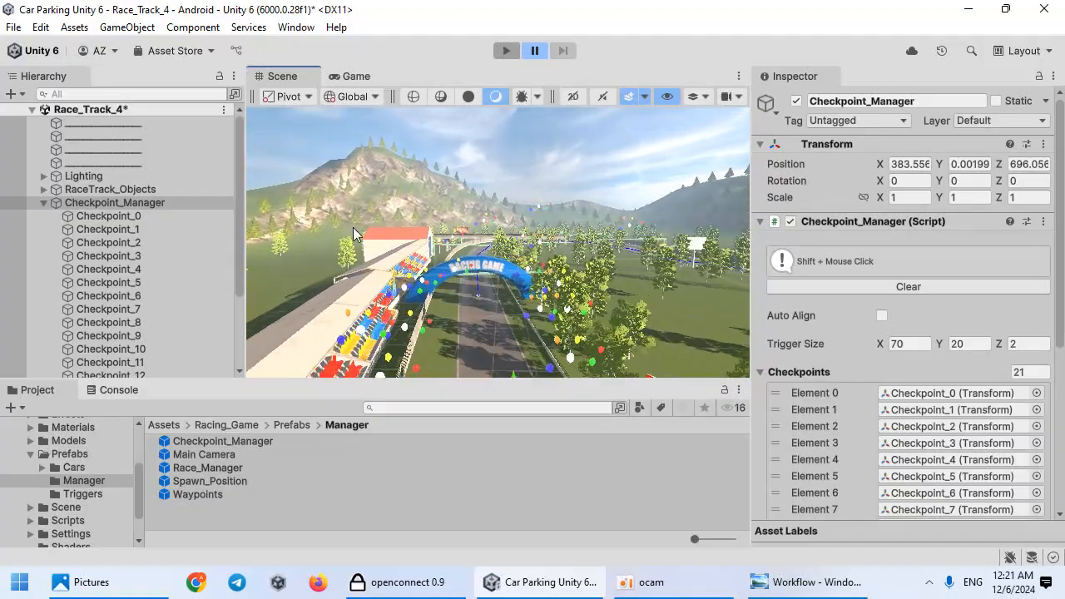
{"action": "double_click", "coordinate": [177, 217]}
{"action": "right_click_drag", "start_coordinate": [450, 289], "coordinate": [517, 277]}
{"action": "key", "text": "w"}
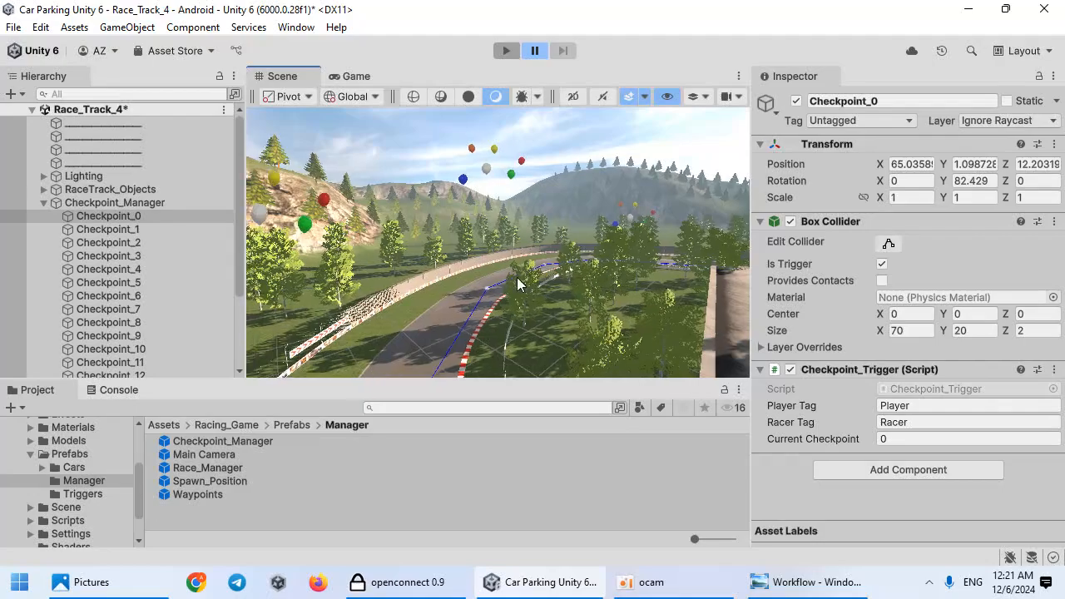
{"action": "scroll", "coordinate": [226, 353], "scroll_direction": "down", "scroll_amount": 3}
{"action": "left_click", "coordinate": [169, 367], "text": "shift"}
{"action": "right_click_drag", "start_coordinate": [336, 321], "coordinate": [476, 297]}
{"action": "right_click_drag", "start_coordinate": [574, 313], "coordinate": [448, 303]}
{"action": "right_click_drag", "start_coordinate": [544, 354], "coordinate": [120, 282]}
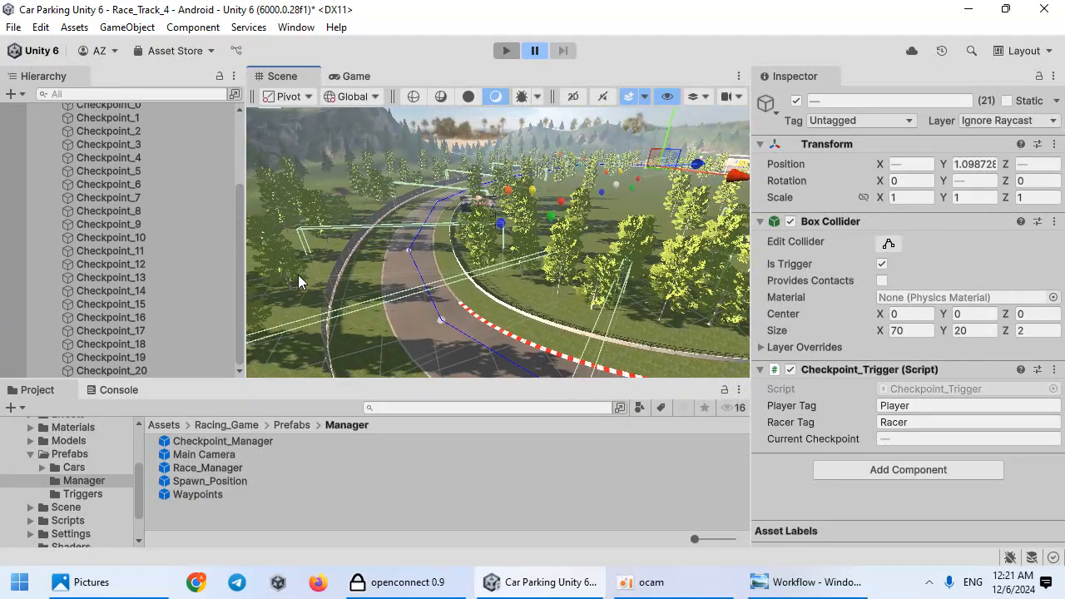
Step: Select Checkpoint_13 and adjust its transform in the scene
{"action": "left_click", "coordinate": [99, 305]}
{"action": "left_click", "coordinate": [129, 281]}
{"action": "left_click", "coordinate": [124, 267]}
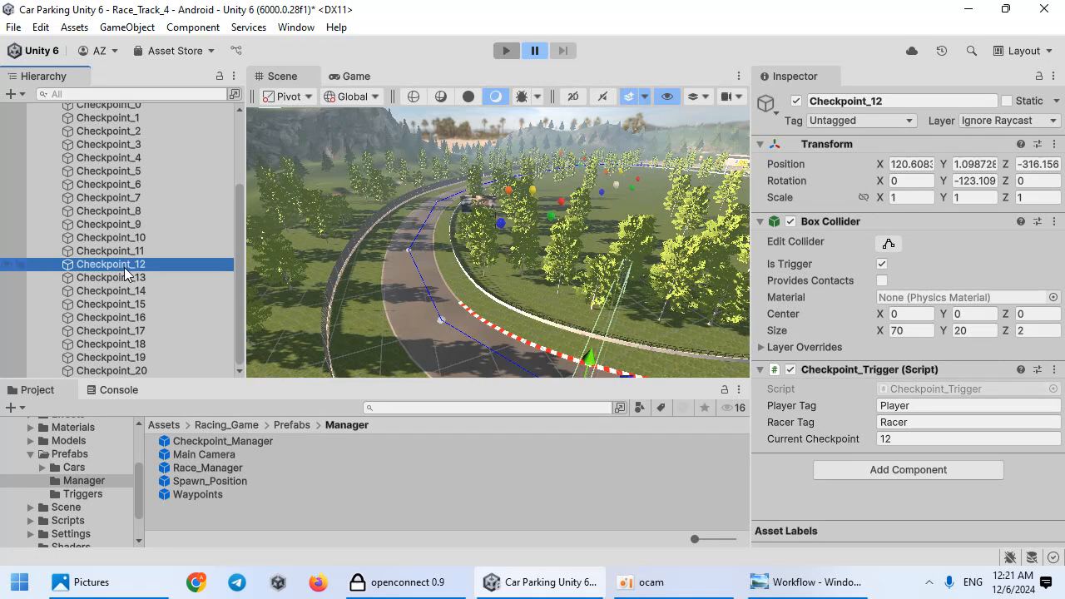
{"action": "left_click", "coordinate": [134, 279]}
{"action": "right_click_drag", "start_coordinate": [487, 303], "coordinate": [473, 335]}
{"action": "key", "text": "e"}
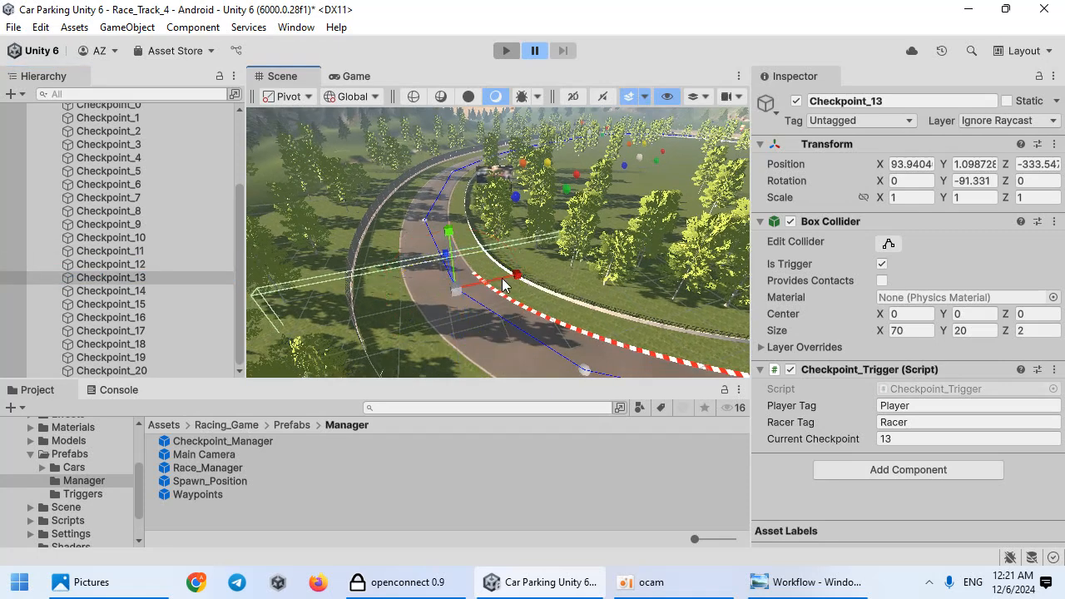
{"action": "right_click_drag", "start_coordinate": [575, 315], "coordinate": [533, 251]}
{"action": "key", "text": "w"}
{"action": "scroll", "coordinate": [167, 245], "scroll_direction": "up", "scroll_amount": 4}
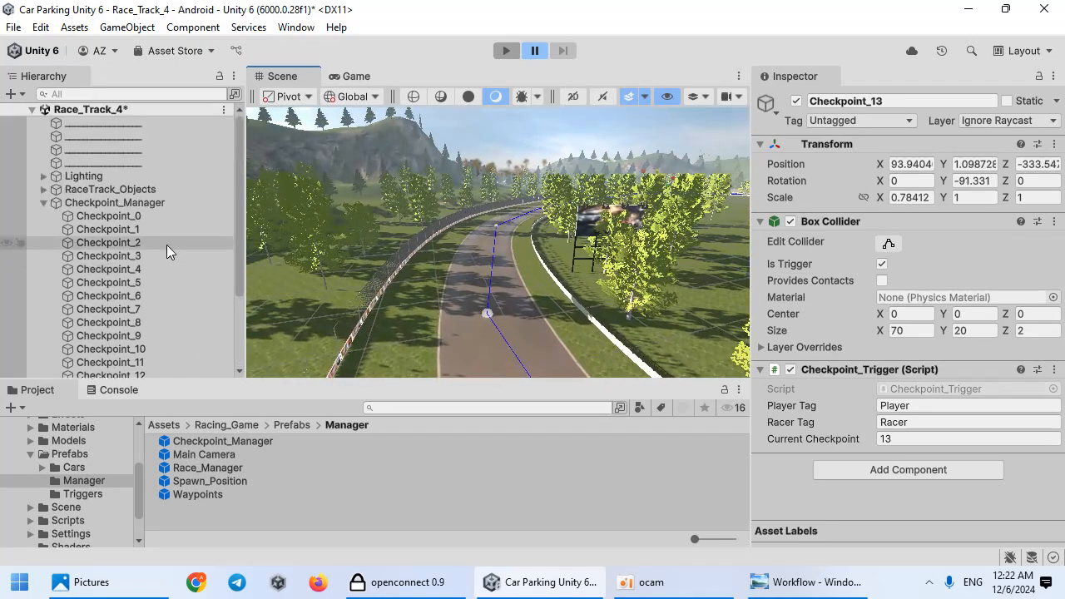
Step: Select Checkpoint_Manager and review the Workflow image again
{"action": "left_click", "coordinate": [131, 208]}
{"action": "right_click_drag", "start_coordinate": [367, 266], "coordinate": [513, 541]}
{"action": "key", "text": "w"}
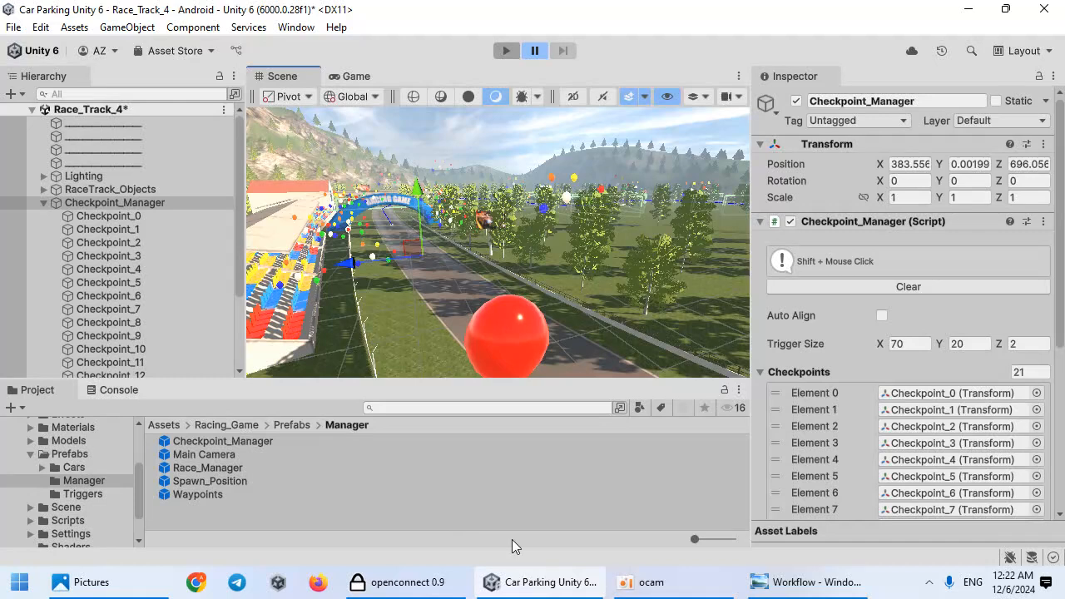
{"action": "left_click", "coordinate": [851, 590]}
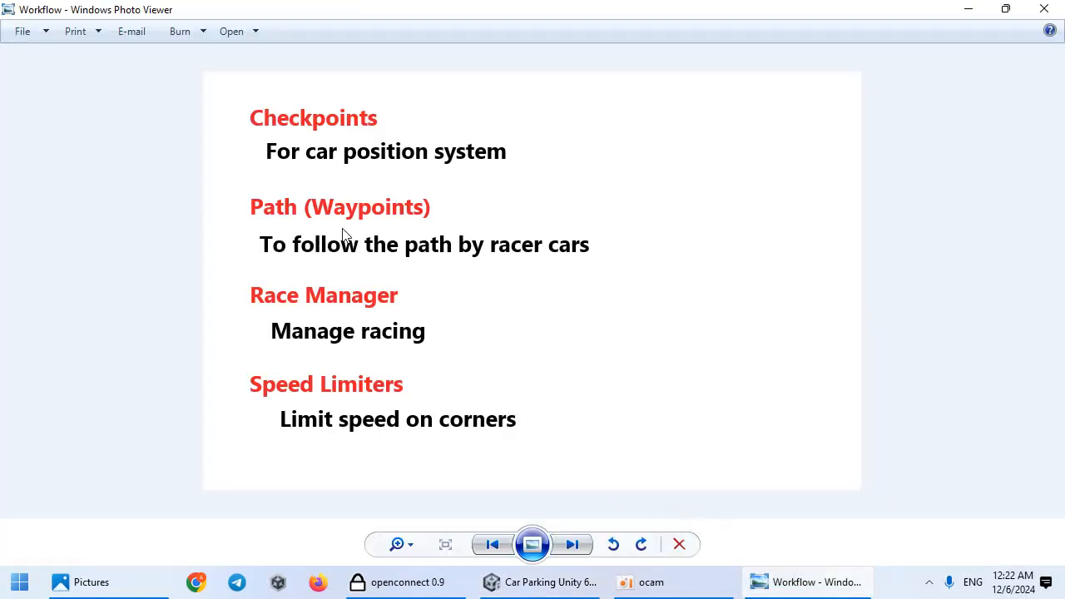
{"action": "left_click", "coordinate": [805, 589]}
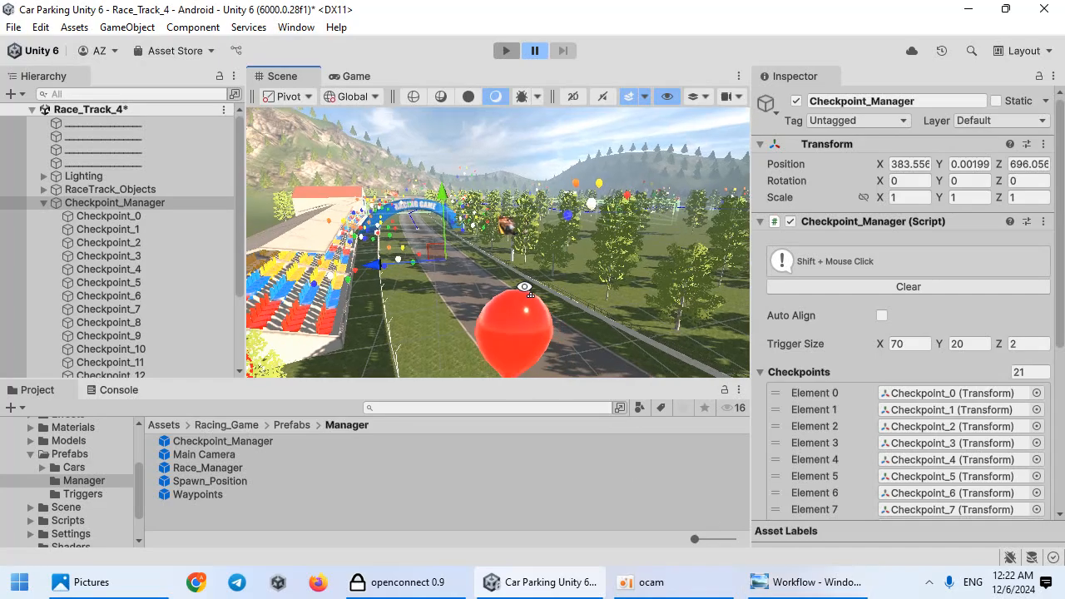
{"action": "left_click", "coordinate": [691, 589]}
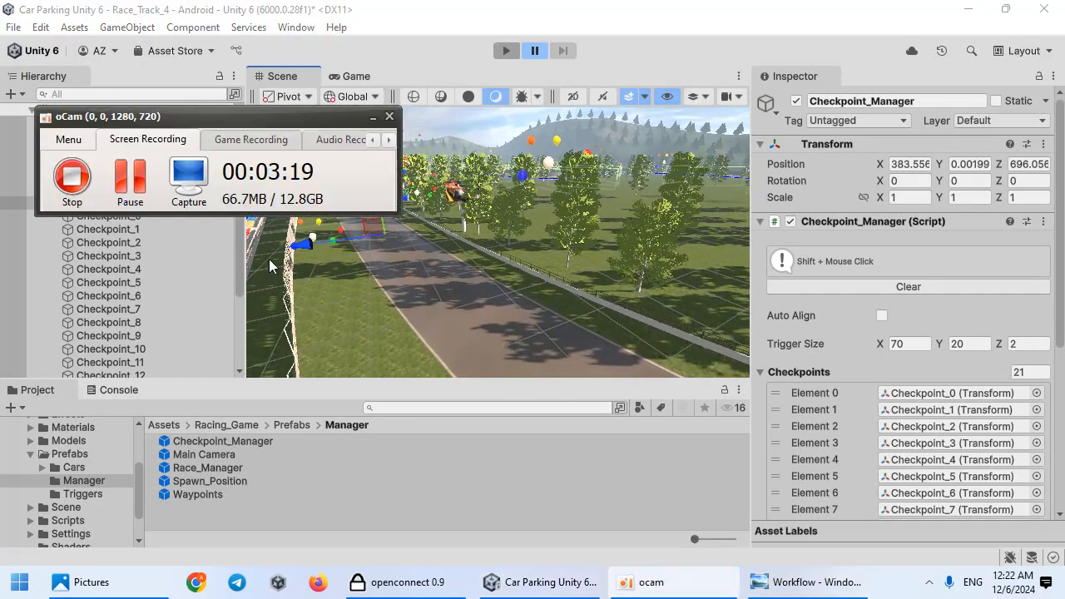
{"action": "left_click", "coordinate": [141, 182]}
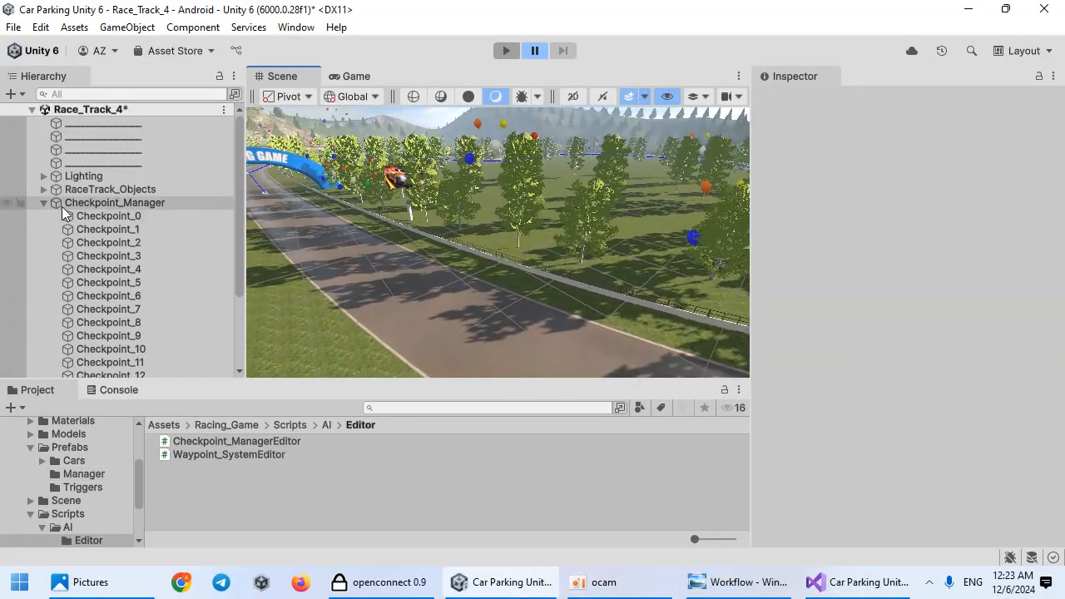
Step: Add the Waypoints prefab from the Manager prefabs folder to the scene hierarchy
{"action": "left_click", "coordinate": [38, 202]}
{"action": "left_click", "coordinate": [87, 474]}
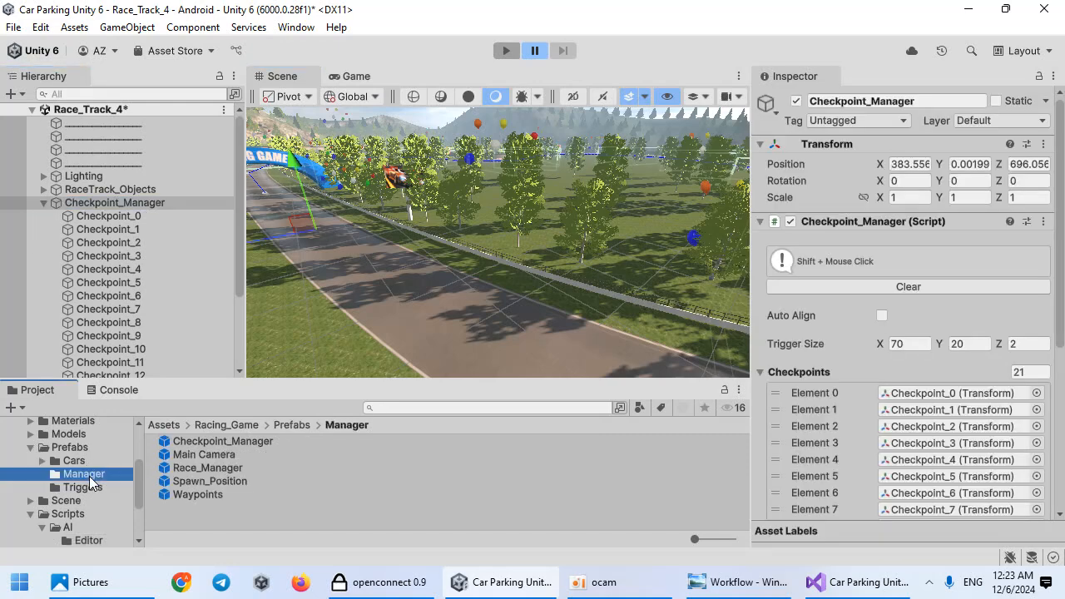
{"action": "left_click_drag", "start_coordinate": [216, 494], "coordinate": [358, 280]}
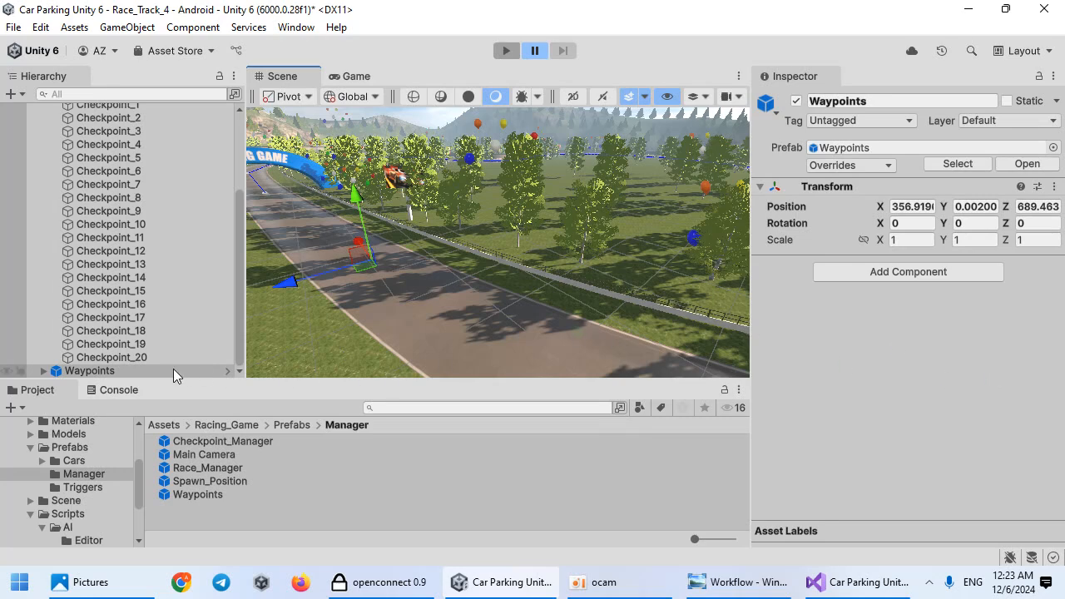
Step: Unpack the Waypoints prefab instance completely
{"action": "right_click", "coordinate": [150, 372]}
{"action": "mouse_move", "coordinate": [201, 369]}
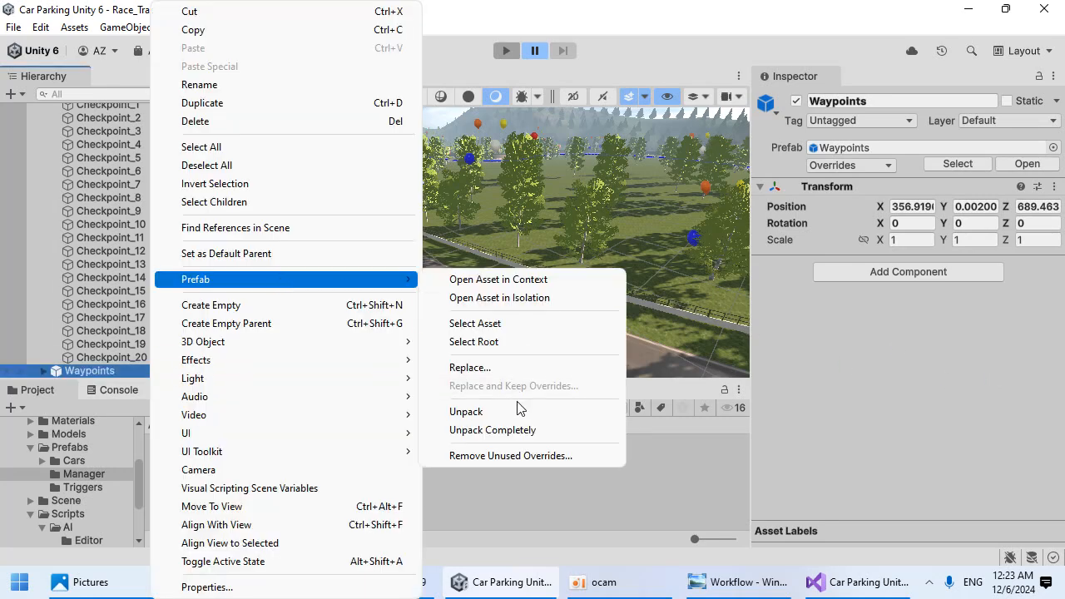
{"action": "left_click", "coordinate": [493, 429]}
Step: Move Checkpoint_Manager up in the hierarchy below the separator objects and collapse it
{"action": "scroll", "coordinate": [83, 250], "scroll_direction": "up", "scroll_amount": 4}
{"action": "left_click", "coordinate": [38, 203]}
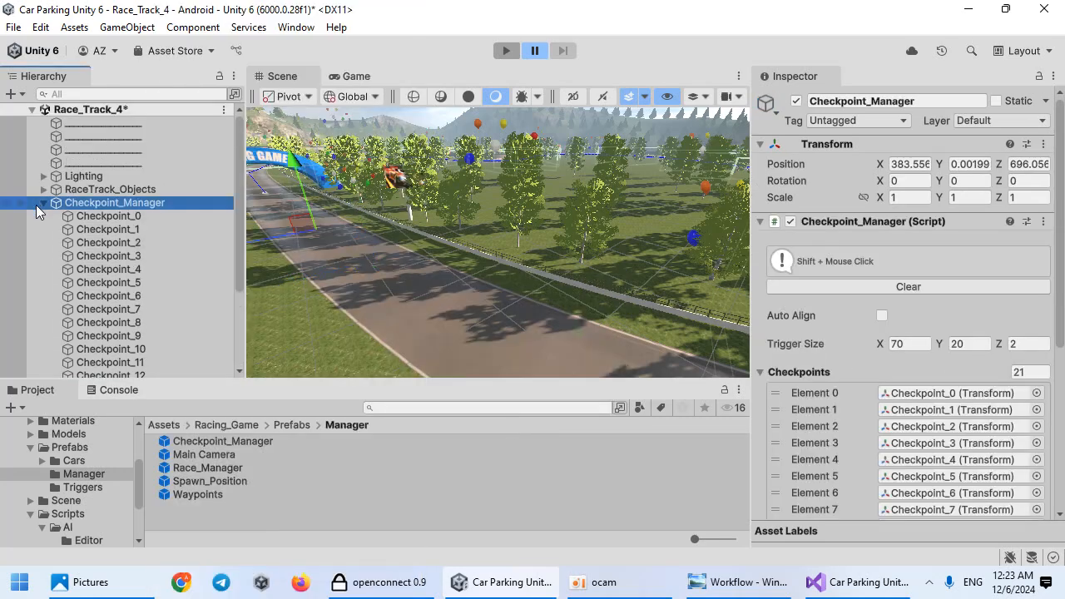
{"action": "left_click_drag", "start_coordinate": [86, 204], "coordinate": [94, 159]}
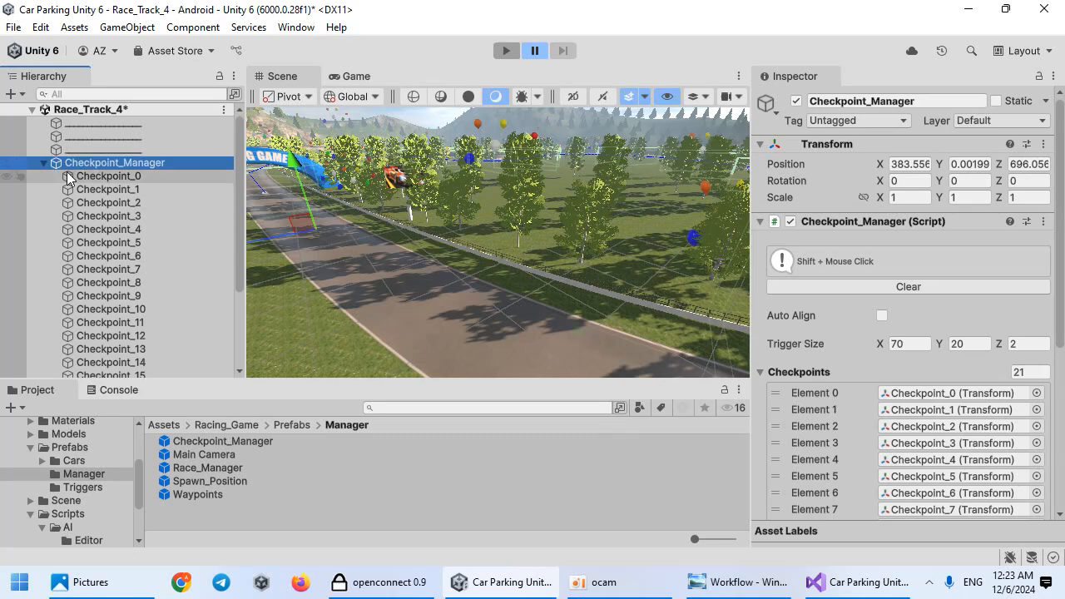
{"action": "left_click", "coordinate": [44, 163]}
Step: Expand Waypoints, select Path_1 and clear its existing waypoints
{"action": "left_click", "coordinate": [104, 216]}
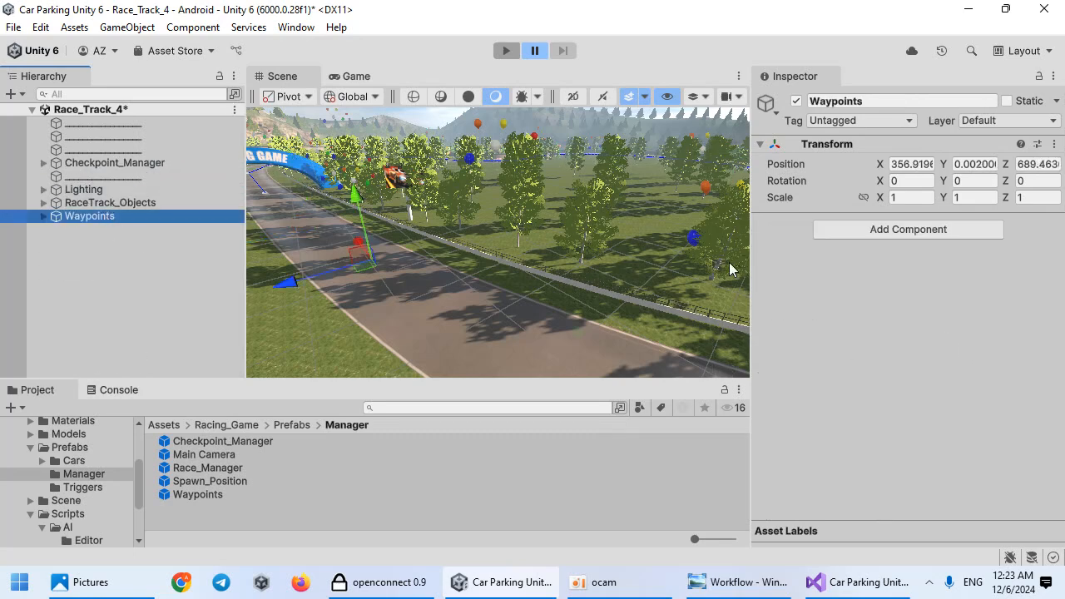
{"action": "left_click", "coordinate": [43, 217]}
{"action": "left_click", "coordinate": [124, 233]}
{"action": "right_click_drag", "start_coordinate": [471, 289], "coordinate": [131, 248]}
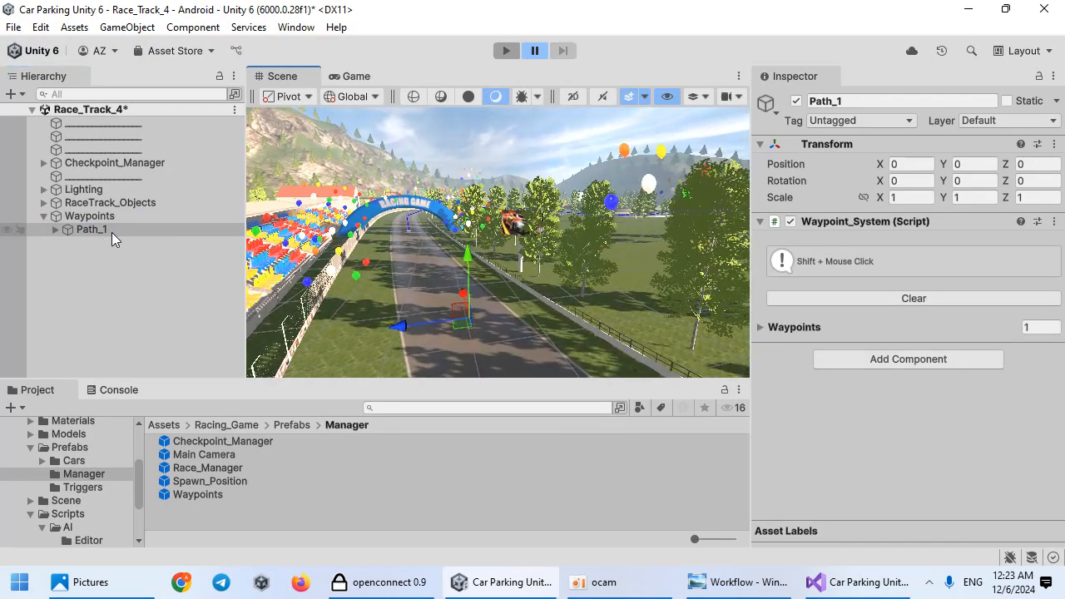
{"action": "left_click", "coordinate": [857, 298]}
Step: Place 37 waypoints for Path_1 along the middle of the track, flying forward through the scene
{"action": "right_click_drag", "start_coordinate": [582, 298], "coordinate": [481, 357]}
{"action": "key", "text": "w"}
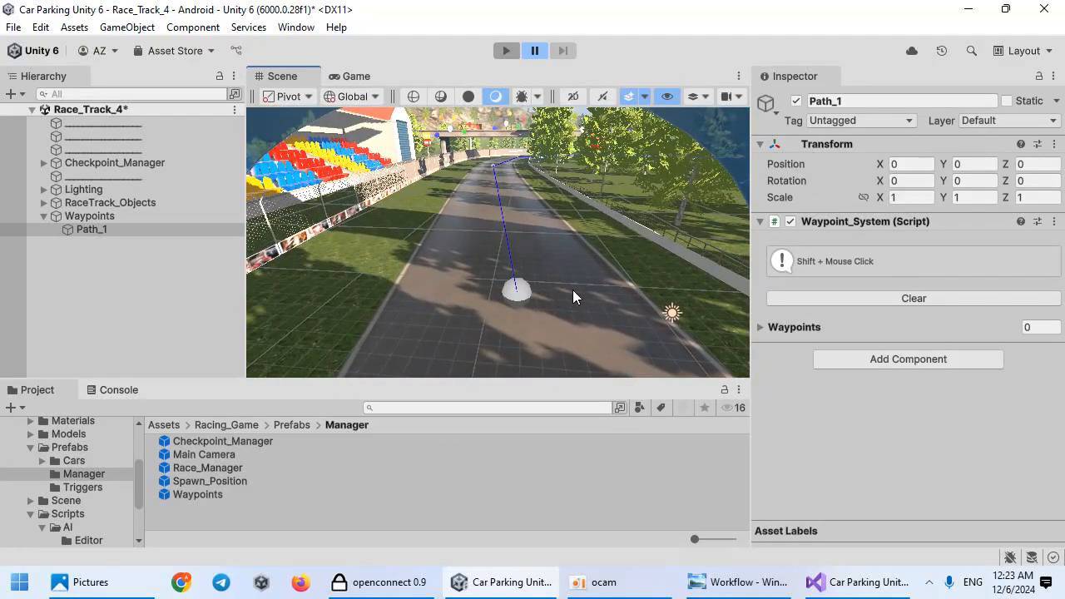
{"action": "right_click_drag", "start_coordinate": [464, 357], "coordinate": [579, 312]}
{"action": "key", "text": "w"}
{"action": "left_click", "coordinate": [500, 291], "text": "shift"}
{"action": "key", "text": "w"}
{"action": "left_click", "coordinate": [505, 316], "text": "shift"}
{"action": "key", "text": "w"}
{"action": "left_click", "coordinate": [497, 298], "text": "shift"}
{"action": "key", "text": "w"}
{"action": "key", "text": "w"}
{"action": "left_click", "coordinate": [536, 321], "text": "shift"}
{"action": "key", "text": "w"}
{"action": "left_click", "coordinate": [530, 291], "text": "shift"}
{"action": "key", "text": "w"}
{"action": "left_click", "coordinate": [571, 306], "text": "shift"}
{"action": "key", "text": "w"}
{"action": "right_click_drag", "start_coordinate": [504, 315], "coordinate": [526, 302]}
{"action": "left_click", "coordinate": [524, 310], "text": "shift"}
{"action": "key", "text": "w"}
{"action": "left_click", "coordinate": [492, 318], "text": "shift"}
{"action": "key", "text": "w"}
{"action": "left_click", "coordinate": [525, 302], "text": "shift"}
{"action": "key", "text": "w"}
{"action": "right_click_drag", "start_coordinate": [446, 324], "coordinate": [548, 322]}
{"action": "left_click", "coordinate": [516, 314], "text": "shift"}
{"action": "key", "text": "w"}
{"action": "left_click", "coordinate": [548, 322], "text": "shift"}
{"action": "key", "text": "w"}
{"action": "left_click", "coordinate": [548, 321], "text": "shift"}
{"action": "key", "text": "w"}
{"action": "right_click_drag", "start_coordinate": [559, 283], "coordinate": [487, 311]}
{"action": "left_click", "coordinate": [540, 312], "text": "shift"}
{"action": "key", "text": "w"}
{"action": "left_click", "coordinate": [539, 349], "text": "shift"}
{"action": "right_click_drag", "start_coordinate": [538, 350], "coordinate": [580, 327]}
{"action": "key", "text": "w"}
{"action": "left_click", "coordinate": [502, 317], "text": "shift"}
{"action": "key", "text": "w"}
{"action": "left_click", "coordinate": [502, 314], "text": "shift"}
{"action": "key", "text": "w"}
{"action": "left_click", "coordinate": [524, 311], "text": "shift"}
{"action": "key", "text": "w"}
{"action": "left_click", "coordinate": [501, 279], "text": "shift"}
{"action": "key", "text": "w"}
{"action": "left_click", "coordinate": [550, 297], "text": "shift"}
{"action": "key", "text": "w"}
{"action": "left_click", "coordinate": [632, 305], "text": "shift"}
{"action": "right_click_drag", "start_coordinate": [632, 305], "coordinate": [583, 310]}
{"action": "right_click_drag", "start_coordinate": [446, 320], "coordinate": [550, 321]}
{"action": "left_click", "coordinate": [494, 315], "text": "shift"}
{"action": "key", "text": "w"}
{"action": "left_click", "coordinate": [510, 313], "text": "shift"}
{"action": "key", "text": "w"}
{"action": "right_click_drag", "start_coordinate": [458, 330], "coordinate": [566, 326]}
{"action": "left_click", "coordinate": [523, 319], "text": "shift"}
{"action": "key", "text": "w"}
{"action": "left_click", "coordinate": [520, 316], "text": "shift"}
{"action": "key", "text": "w"}
{"action": "left_click", "coordinate": [536, 291], "text": "shift"}
{"action": "key", "text": "w"}
{"action": "right_click_drag", "start_coordinate": [535, 293], "coordinate": [582, 316]}
{"action": "left_click", "coordinate": [557, 298], "text": "shift"}
{"action": "key", "text": "w"}
{"action": "left_click", "coordinate": [523, 290], "text": "shift"}
{"action": "left_click", "coordinate": [511, 314], "text": "shift"}
{"action": "left_click", "coordinate": [489, 313], "text": "shift"}
{"action": "left_click", "coordinate": [490, 305], "text": "shift"}
{"action": "left_click", "coordinate": [507, 303], "text": "shift"}
{"action": "left_click", "coordinate": [518, 297], "text": "shift"}
{"action": "left_click", "coordinate": [483, 291], "text": "shift"}
{"action": "right_click_drag", "start_coordinate": [861, 312], "coordinate": [356, 270]}
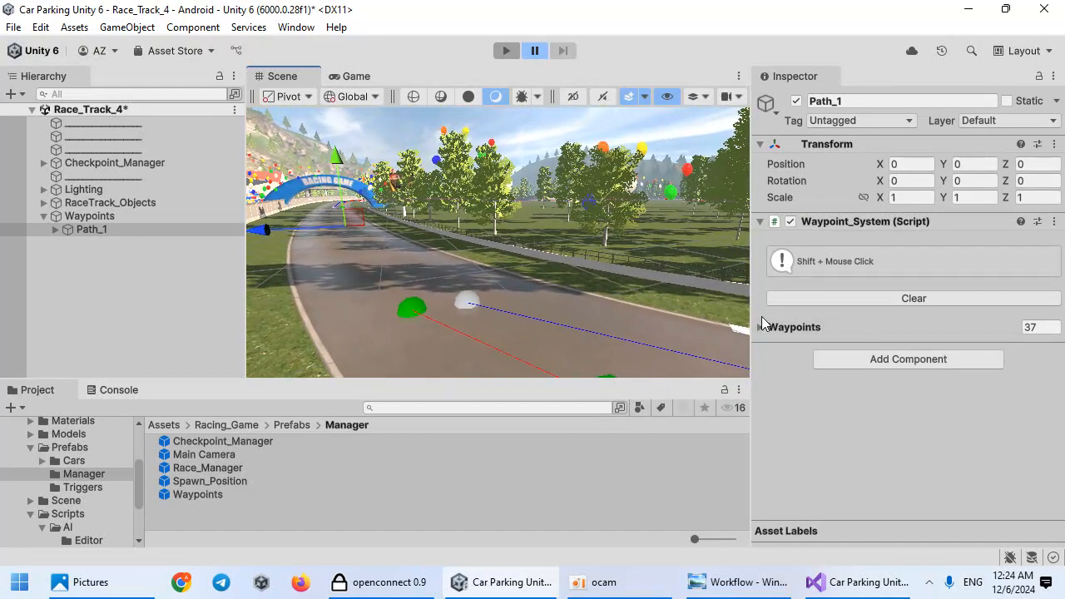
Step: Duplicate Path_1, rename the copy Path_2, clear its waypoints and collapse Waypoints
{"action": "left_click", "coordinate": [71, 229]}
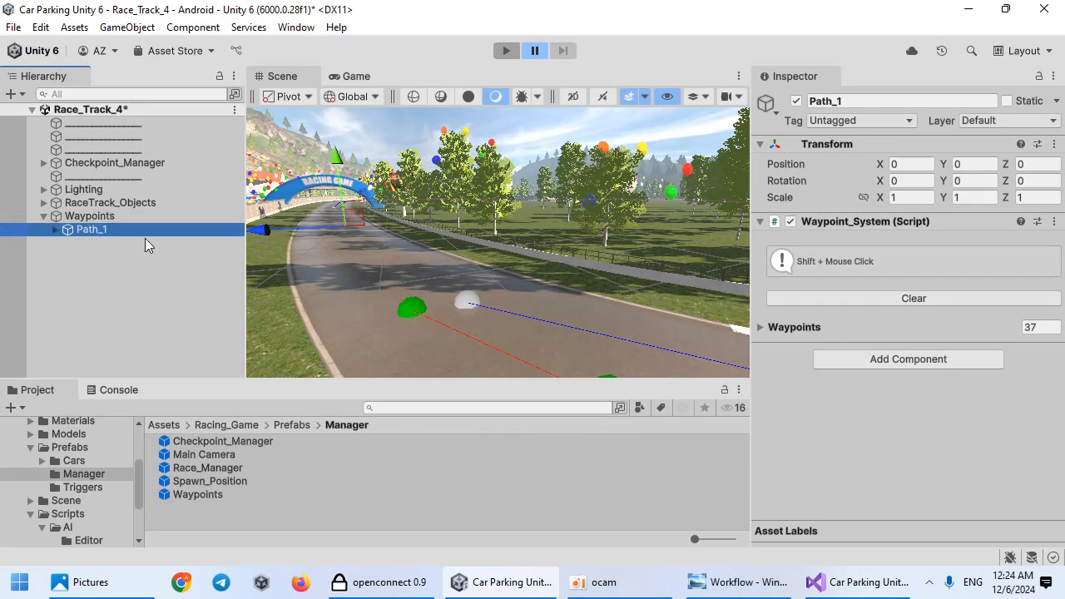
{"action": "key", "text": "ctrl+d"}
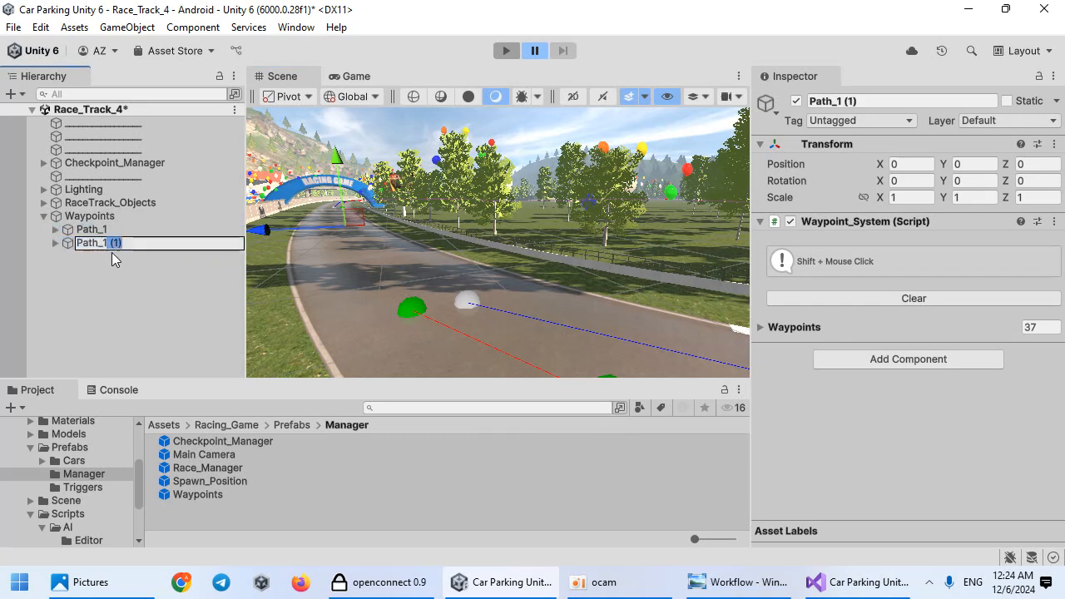
{"action": "key", "text": "BackSpace"}
{"action": "type", "text": "2"}
{"action": "key", "text": "Return"}
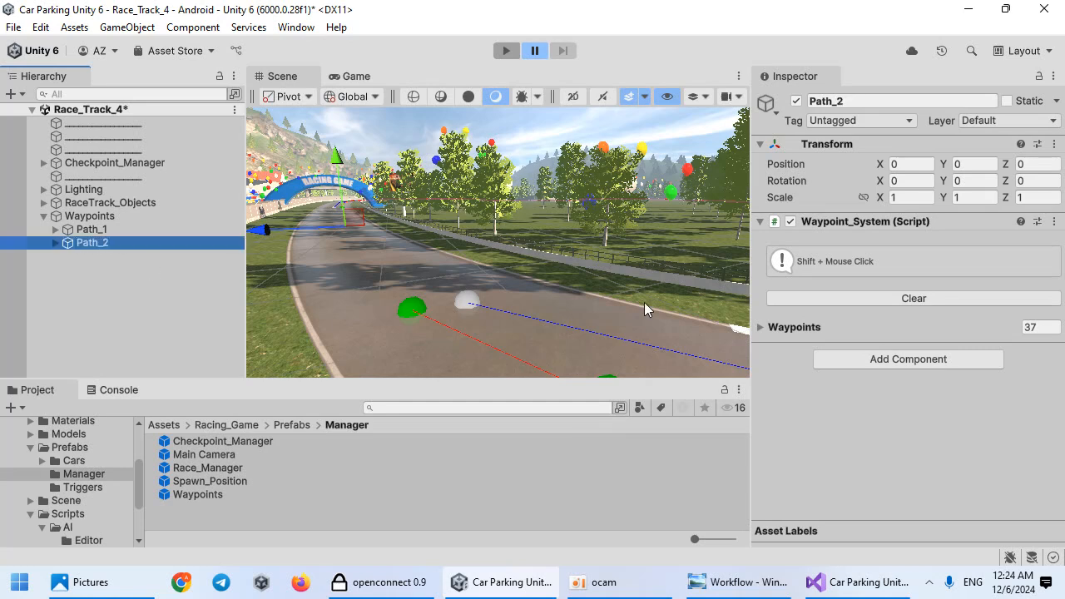
{"action": "left_click", "coordinate": [863, 301]}
{"action": "left_click", "coordinate": [44, 283]}
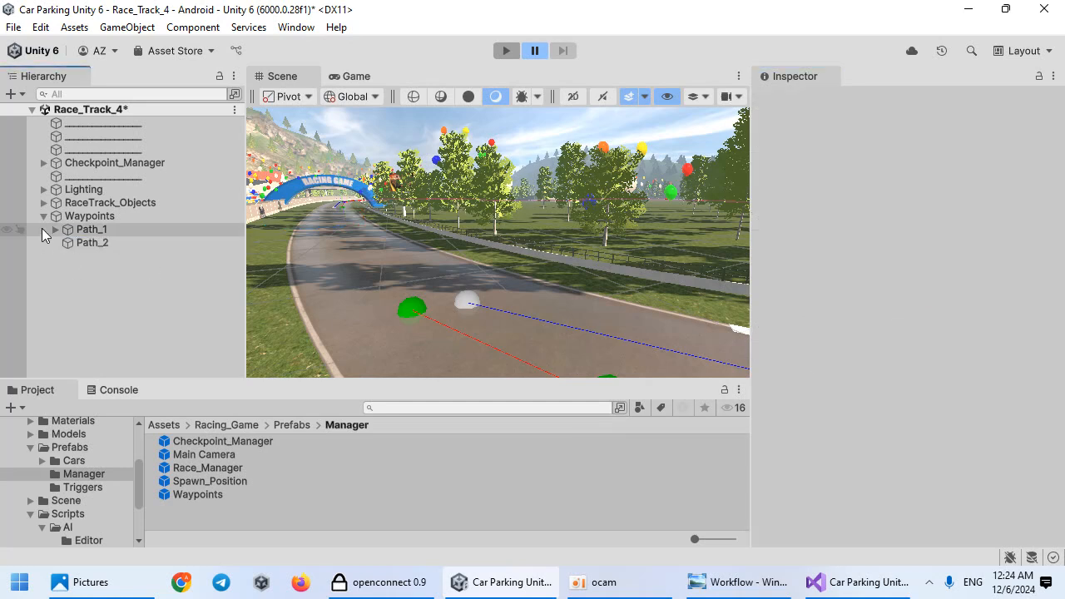
{"action": "left_click", "coordinate": [42, 217]}
Step: Check the Workflow image, add the Race_Manager prefab to the hierarchy and move Waypoints below Checkpoint_Manager
{"action": "key", "text": "alt+Tab"}
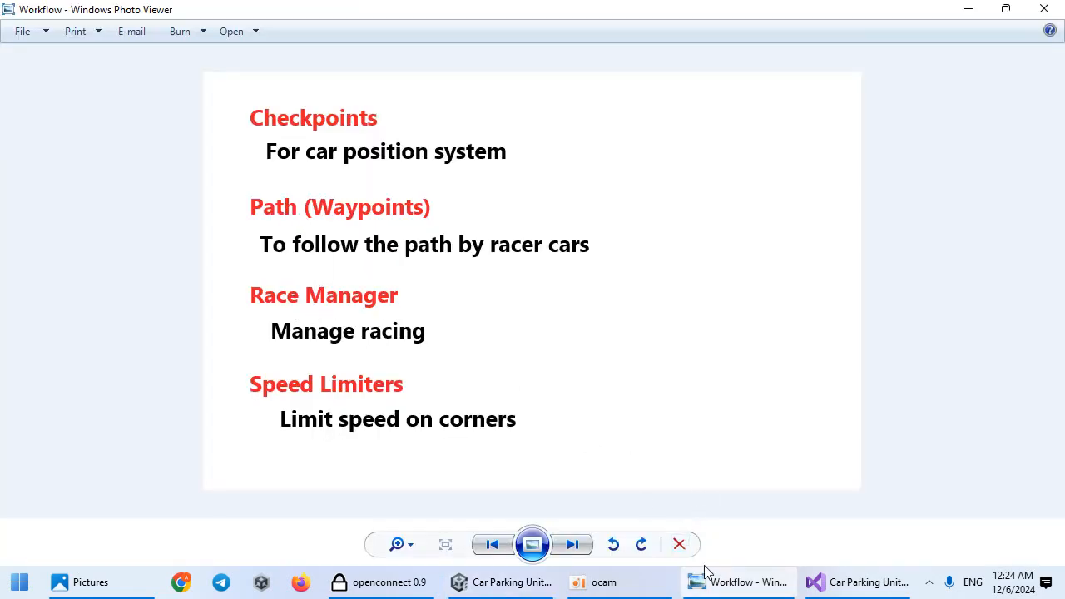
{"action": "key", "text": "alt+Tab"}
{"action": "left_click_drag", "start_coordinate": [233, 471], "coordinate": [105, 148]}
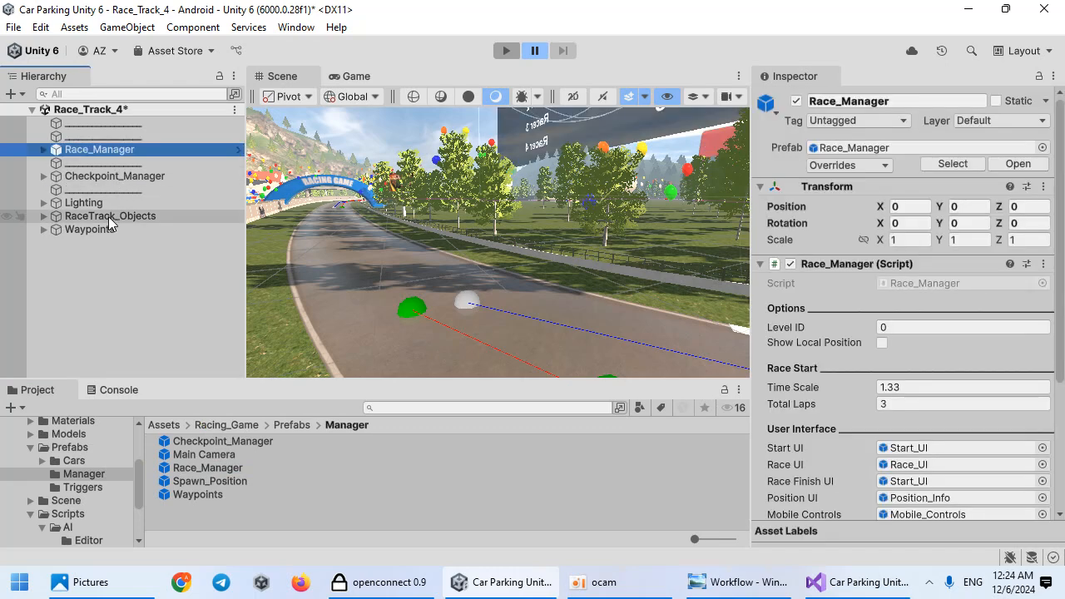
{"action": "left_click_drag", "start_coordinate": [99, 228], "coordinate": [107, 184]}
Step: Unpack the Race_Manager prefab instance completely
{"action": "left_click", "coordinate": [106, 152]}
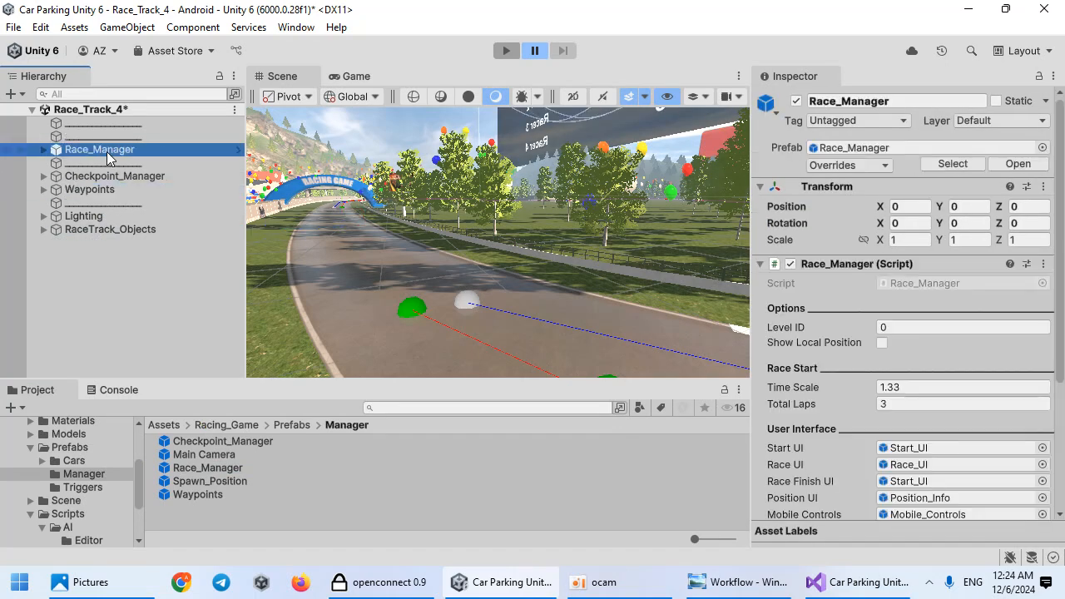
{"action": "right_click", "coordinate": [107, 156]}
{"action": "mouse_move", "coordinate": [230, 282]}
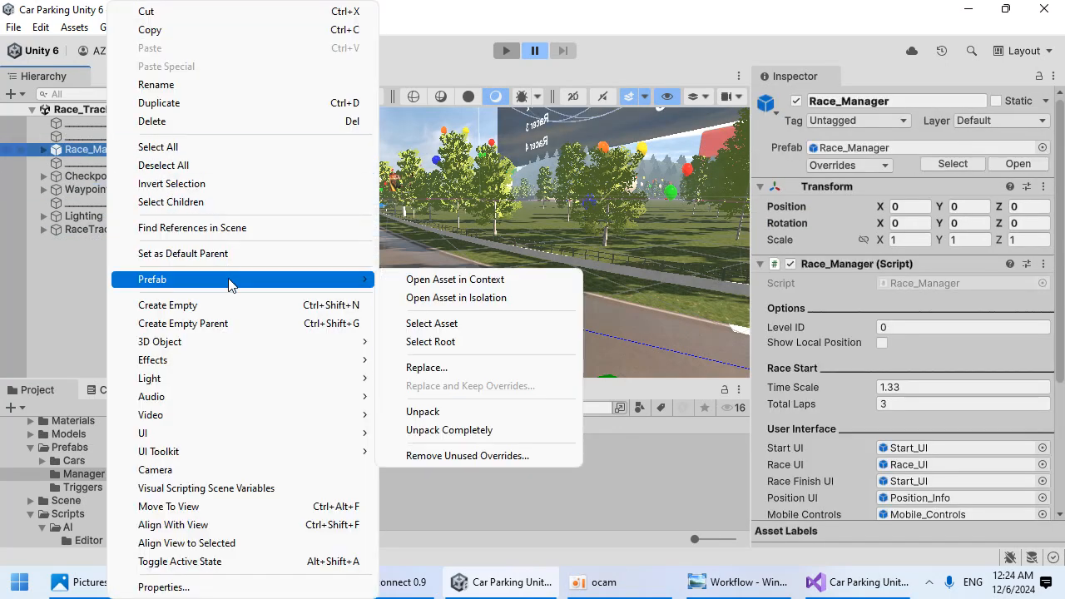
{"action": "left_click", "coordinate": [454, 430]}
Step: Review the Workflow image again and add the Spawn_Position prefab onto the track near the start
{"action": "left_click", "coordinate": [740, 582]}
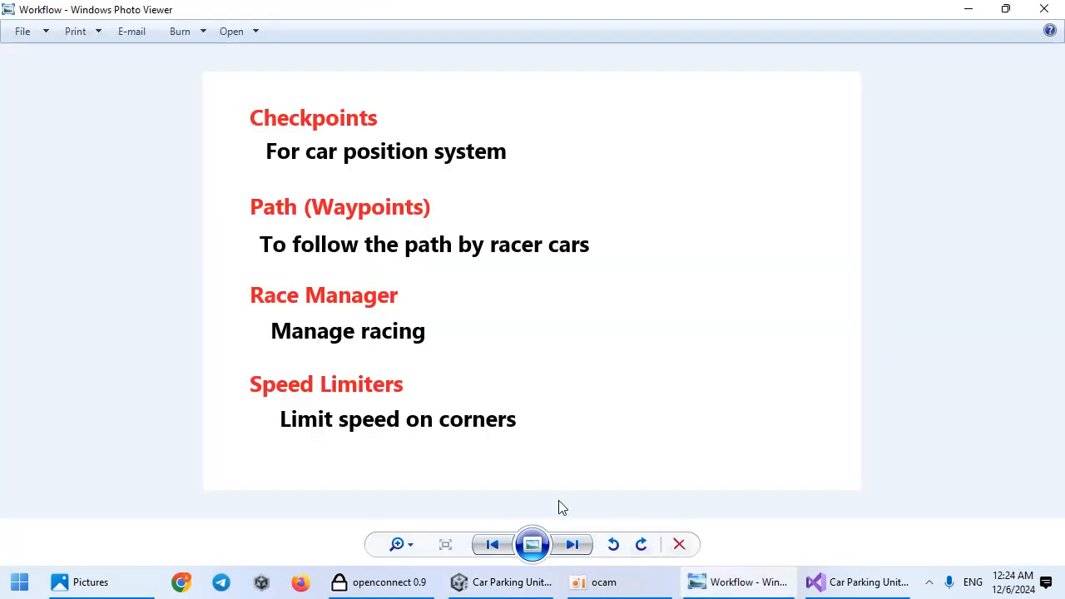
{"action": "left_click", "coordinate": [737, 583]}
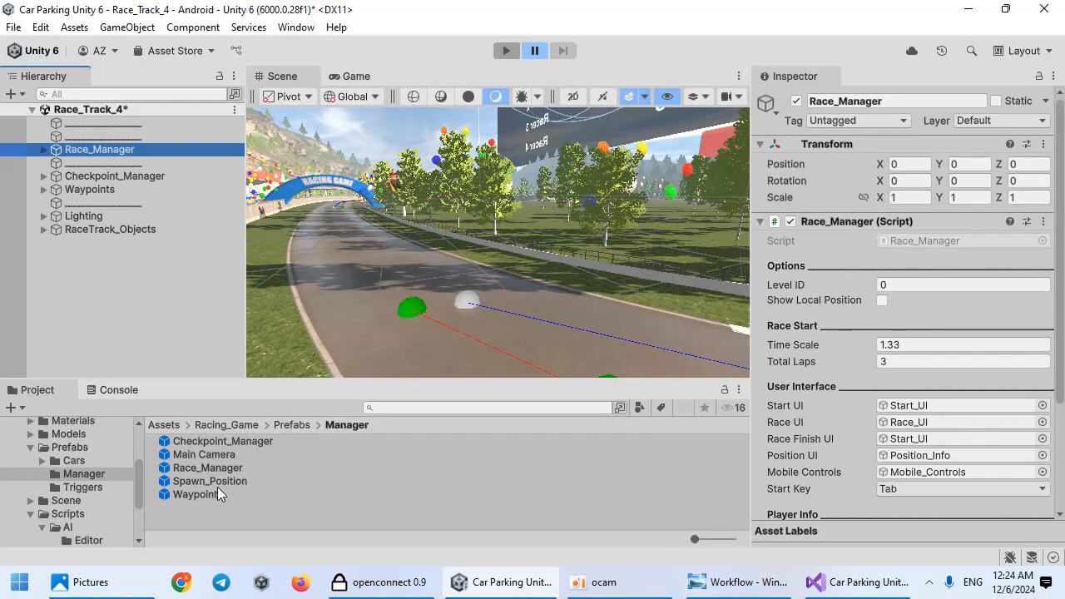
{"action": "right_click_drag", "start_coordinate": [431, 302], "coordinate": [350, 350]}
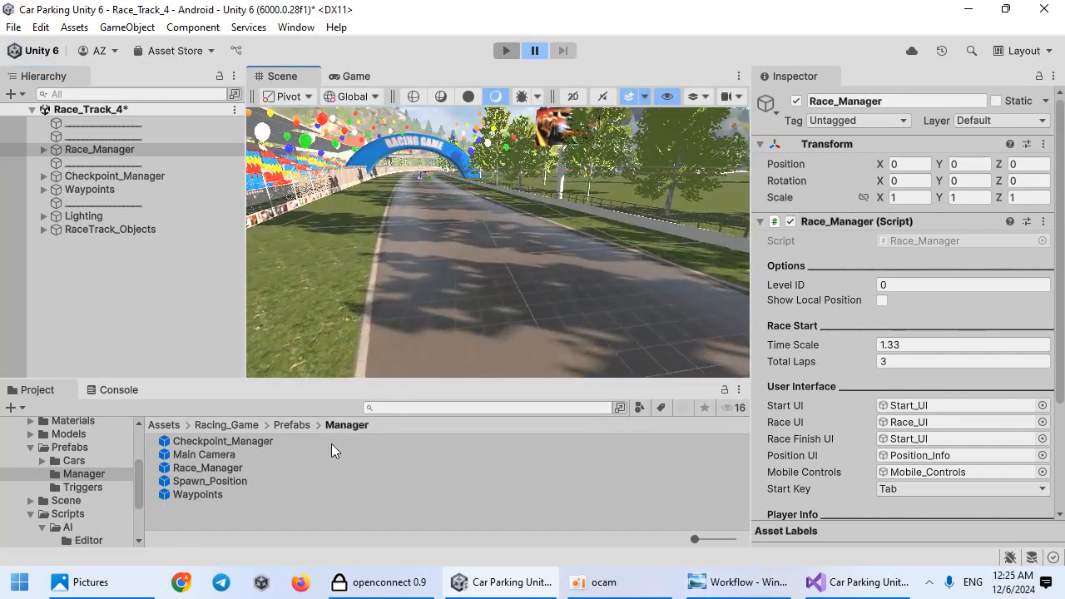
{"action": "left_click_drag", "start_coordinate": [241, 483], "coordinate": [449, 271]}
{"action": "key", "text": "f"}
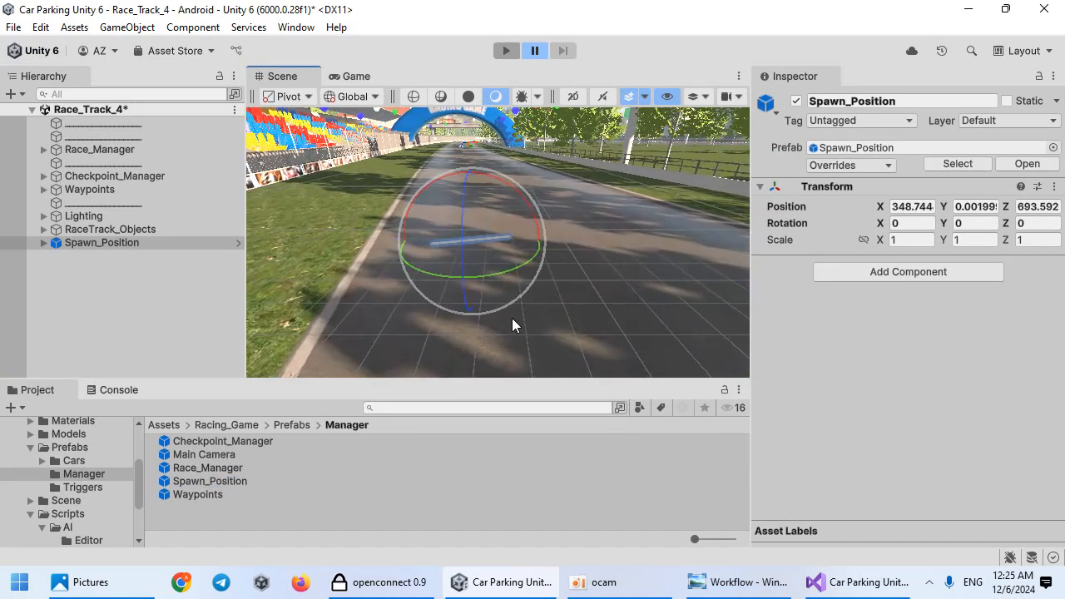
Step: Rotate Spawn_Position slightly, about 7 degrees, to align with the track
{"action": "left_click_drag", "start_coordinate": [480, 274], "coordinate": [482, 275]}
{"action": "right_click_drag", "start_coordinate": [564, 290], "coordinate": [437, 361]}
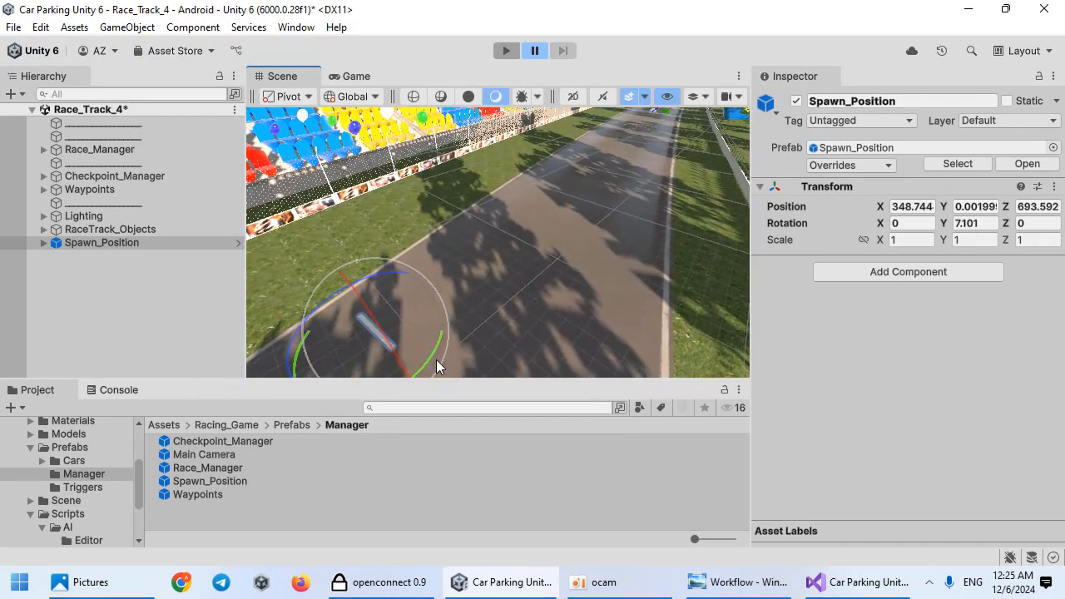
{"action": "left_click_drag", "start_coordinate": [439, 346], "coordinate": [455, 322]}
{"action": "right_click_drag", "start_coordinate": [455, 322], "coordinate": [500, 339]}
{"action": "key", "text": "w"}
Step: Duplicate the spawn point several times and stagger the copies along the starting grid with move and rotate
{"action": "key", "text": "ctrl+d"}
{"action": "left_click_drag", "start_coordinate": [466, 316], "coordinate": [595, 293]}
{"action": "left_click_drag", "start_coordinate": [609, 222], "coordinate": [610, 224]}
{"action": "right_click_drag", "start_coordinate": [610, 225], "coordinate": [544, 284]}
{"action": "key", "text": "w"}
{"action": "key", "text": "s"}
{"action": "left_click_drag", "start_coordinate": [510, 283], "coordinate": [534, 174]}
{"action": "key", "text": "ctrl+d"}
{"action": "key", "text": "w"}
{"action": "right_click_drag", "start_coordinate": [552, 165], "coordinate": [494, 186]}
{"action": "key", "text": "s"}
{"action": "key", "text": "e"}
{"action": "left_click_drag", "start_coordinate": [507, 288], "coordinate": [507, 287]}
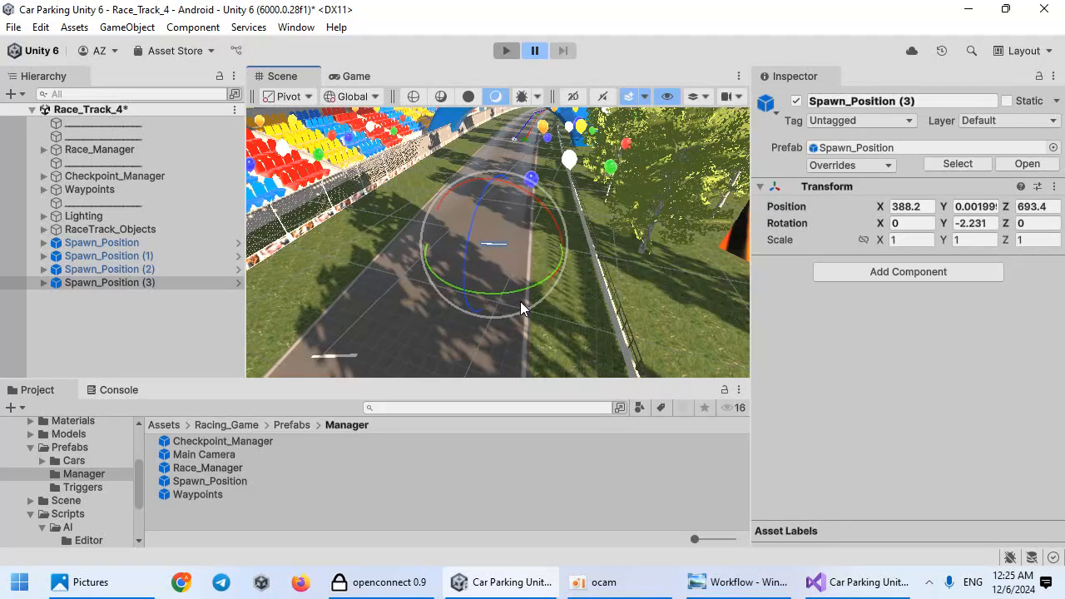
Step: Duplicate the spawn point once more and move the copy further up the track
{"action": "key", "text": "ctrl+d"}
{"action": "left_click_drag", "start_coordinate": [501, 264], "coordinate": [474, 231]}
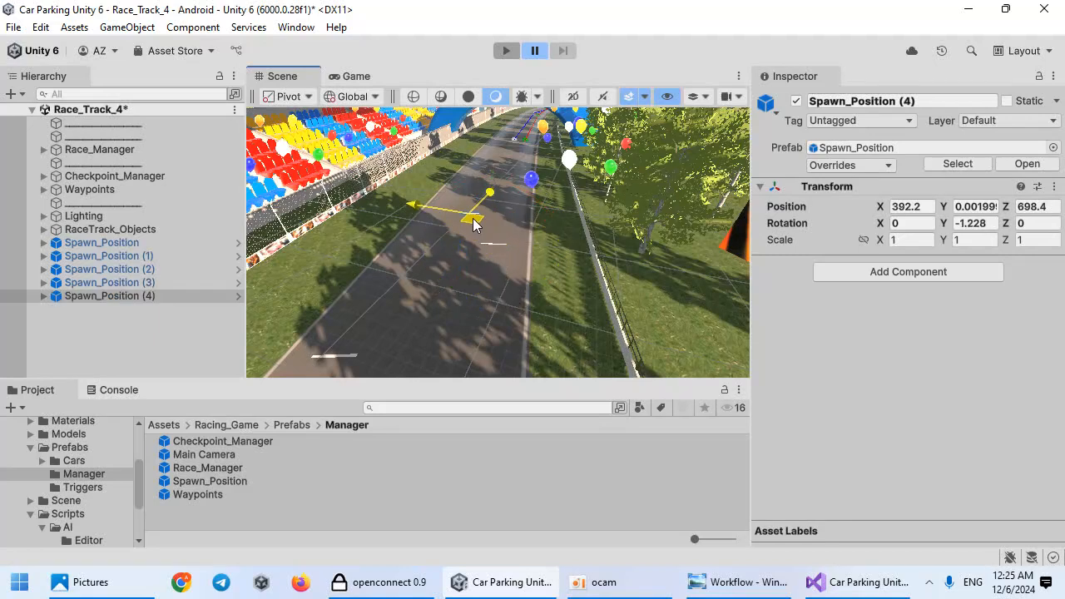
{"action": "left_click_drag", "start_coordinate": [462, 194], "coordinate": [470, 173]}
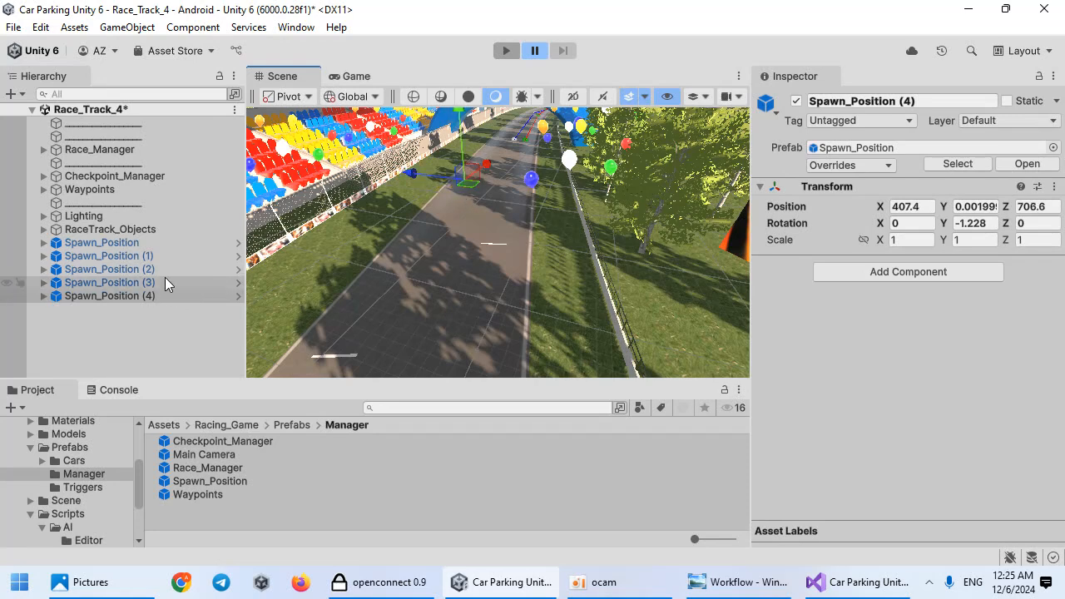
Step: Select all five spawn positions and unpack them completely
{"action": "left_click", "coordinate": [145, 244]}
{"action": "left_click", "coordinate": [148, 295], "text": "shift"}
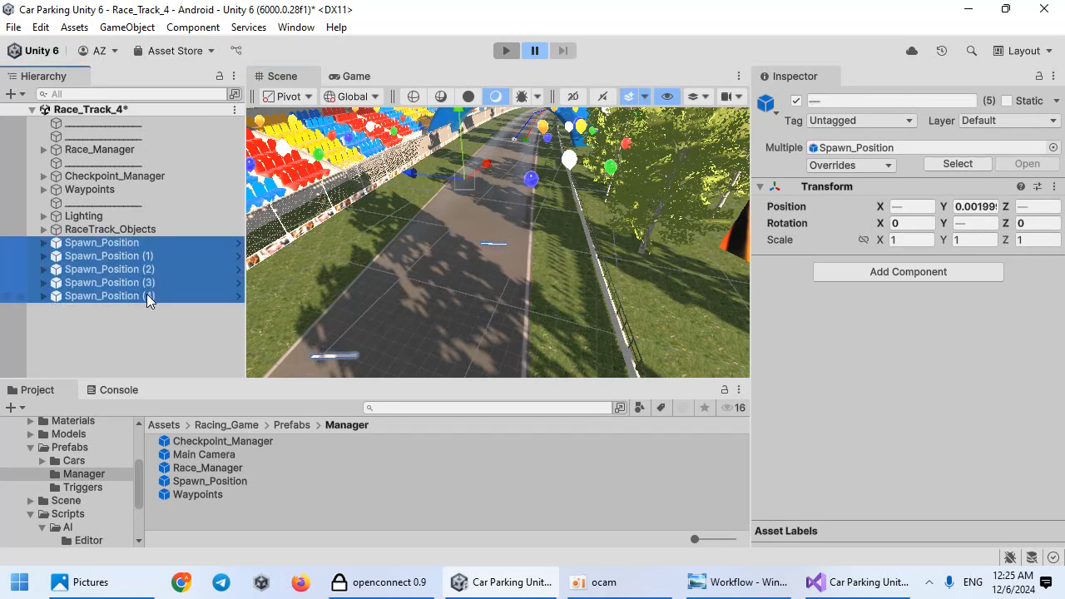
{"action": "right_click", "coordinate": [147, 296]}
{"action": "mouse_move", "coordinate": [391, 294]}
{"action": "left_click", "coordinate": [489, 383]}
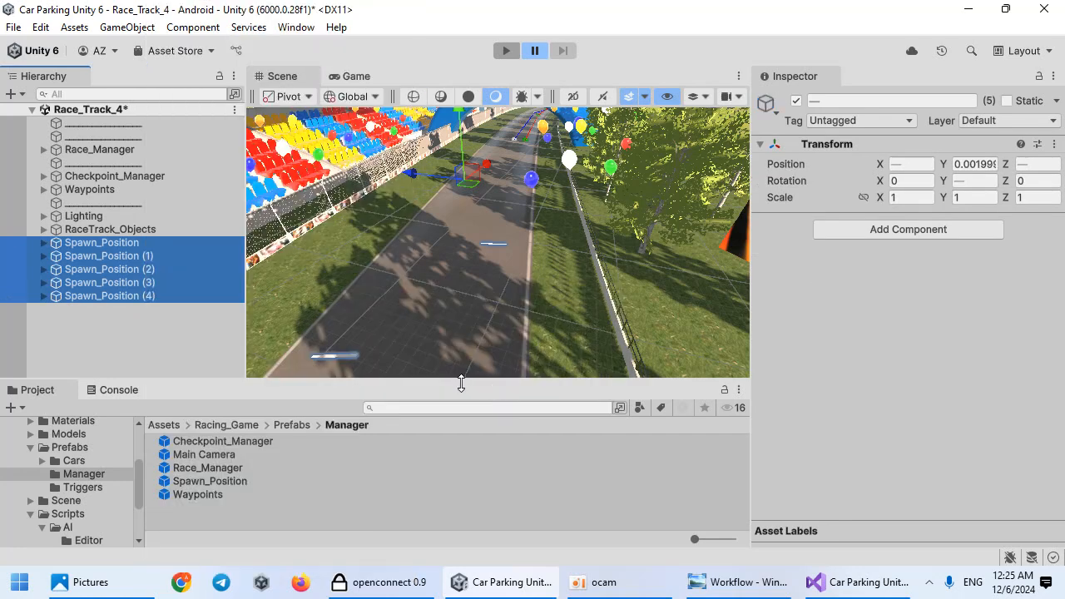
Step: Create an empty GameObject named Spawn_Positions
{"action": "left_click", "coordinate": [127, 26]}
{"action": "left_click", "coordinate": [180, 45]}
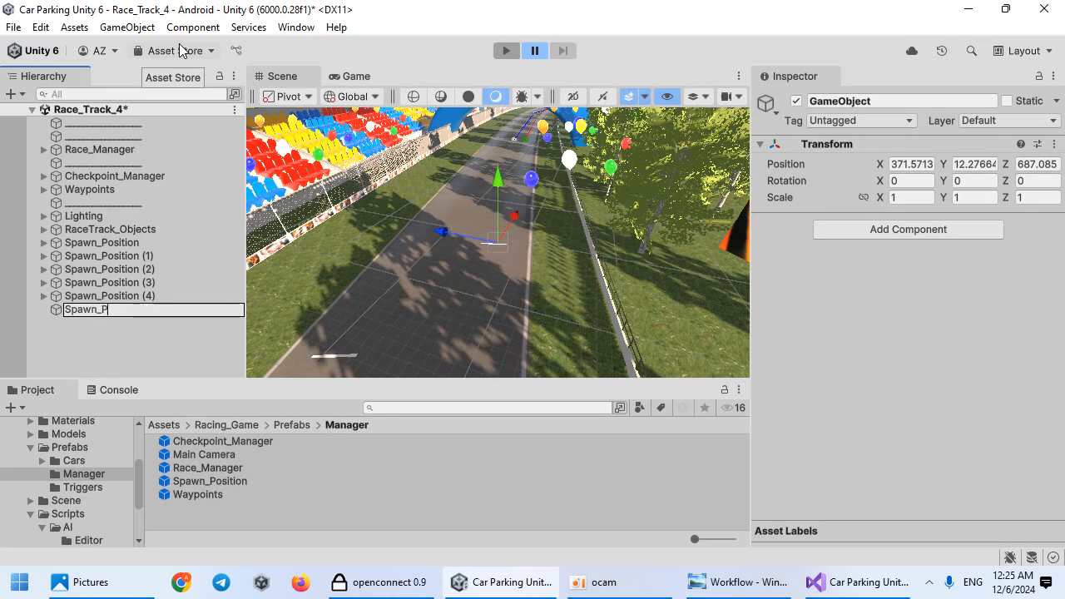
{"action": "type", "text": "Spawn_Positions"}
{"action": "key", "text": "Return"}
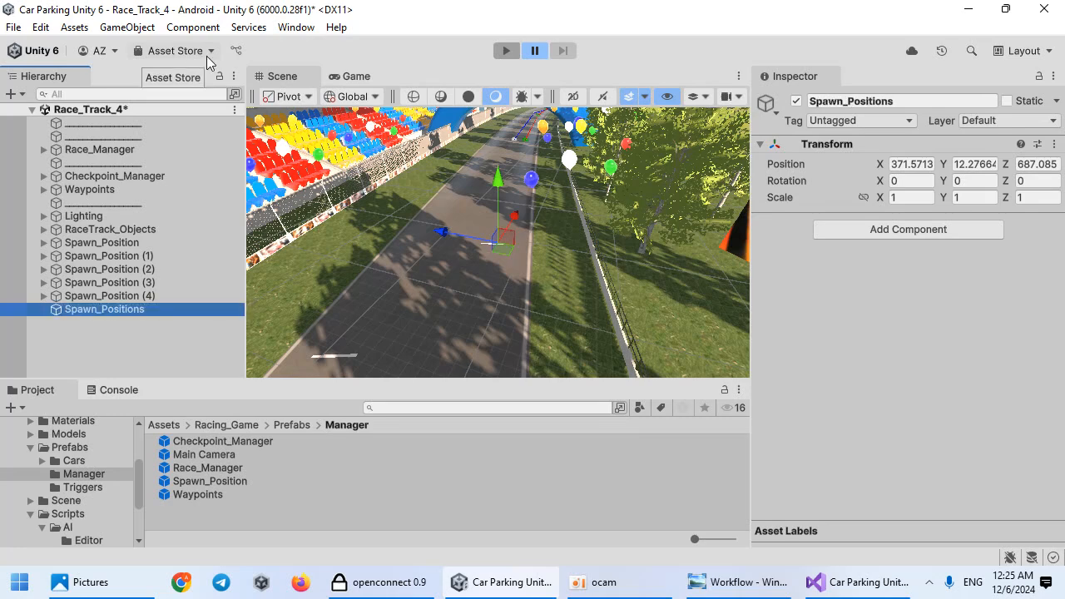
Step: Parent all five spawn positions under Spawn_Positions and expand them
{"action": "left_click", "coordinate": [156, 295]}
{"action": "left_click", "coordinate": [137, 243], "text": "shift"}
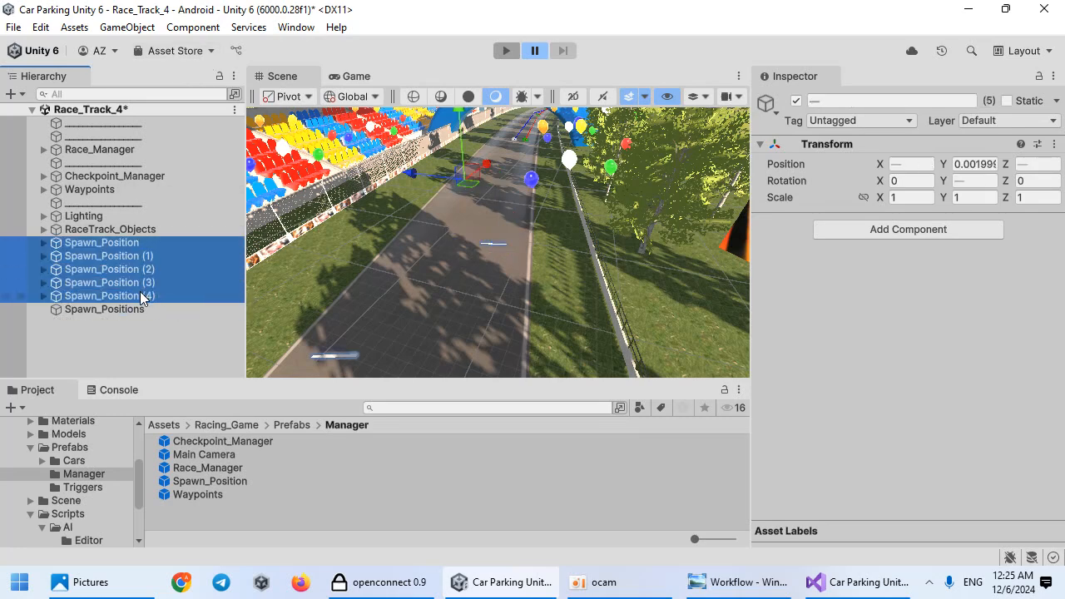
{"action": "left_click_drag", "start_coordinate": [141, 308], "coordinate": [140, 309]}
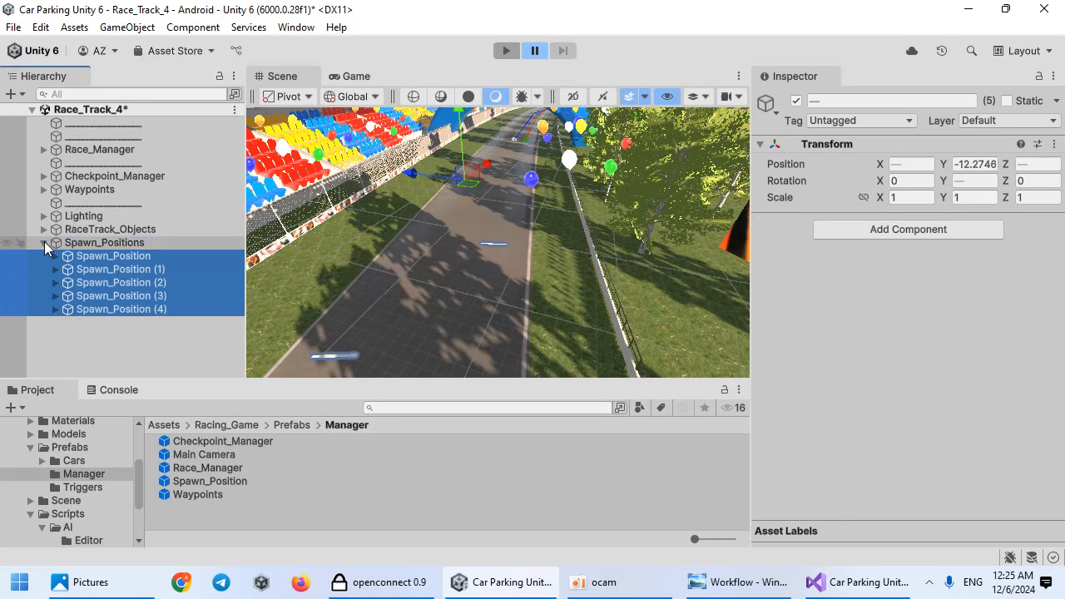
{"action": "left_click", "coordinate": [44, 242], "text": "alt"}
{"action": "left_click", "coordinate": [45, 243], "text": "alt"}
Step: Assign each spawn position's Spawn_Here child to Elements 0–4 of Race_Manager's Spawn Positions list
{"action": "left_click", "coordinate": [99, 149]}
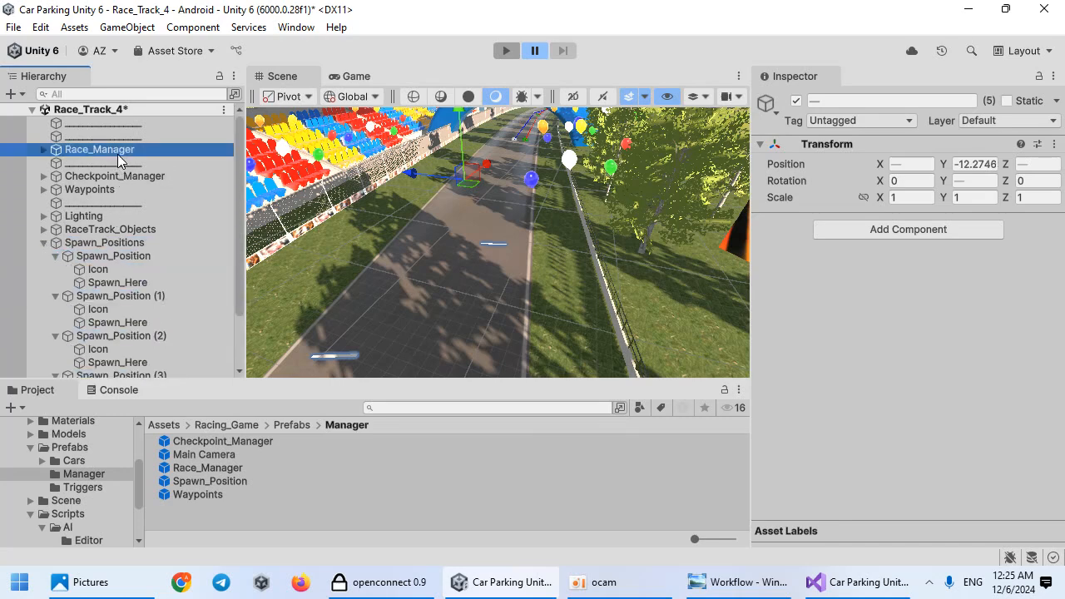
{"action": "scroll", "coordinate": [979, 299], "scroll_direction": "down", "scroll_amount": 4}
{"action": "left_click", "coordinate": [803, 471]}
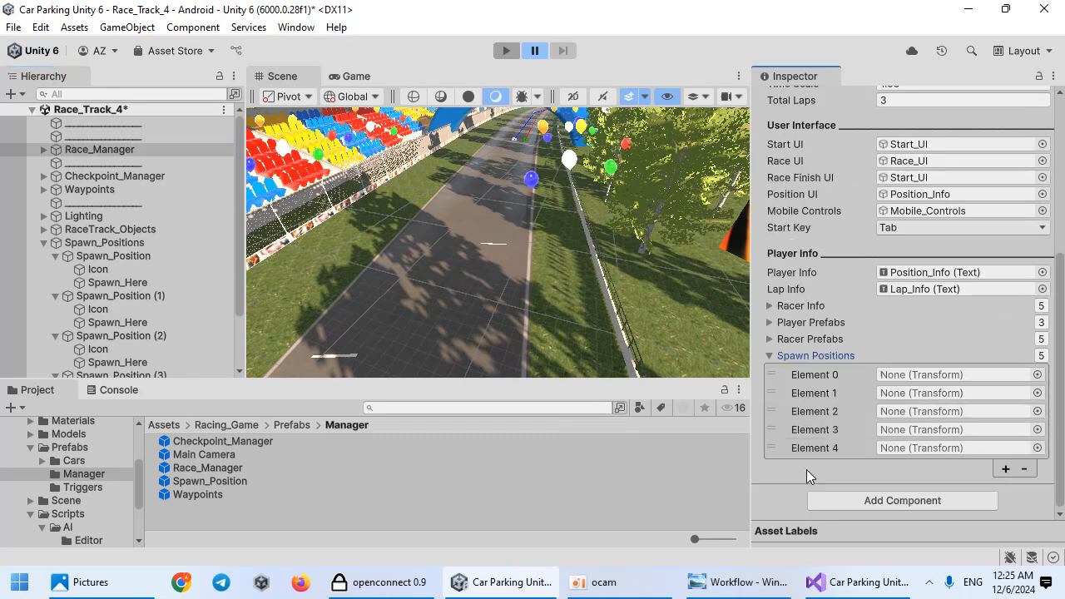
{"action": "left_click_drag", "start_coordinate": [116, 283], "coordinate": [824, 374]}
{"action": "scroll", "coordinate": [186, 290], "scroll_direction": "down", "scroll_amount": 2}
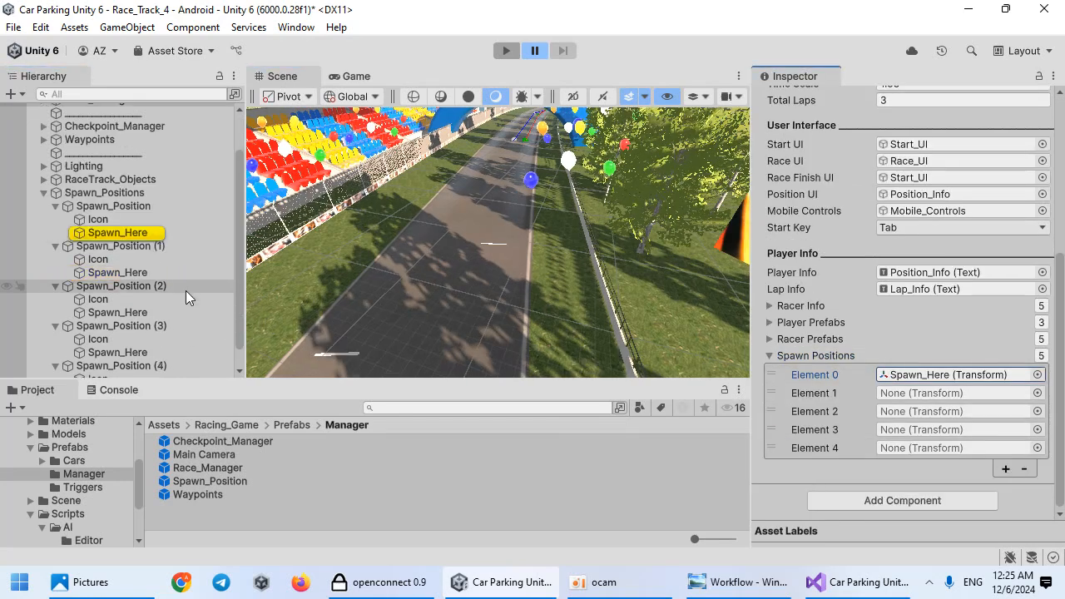
{"action": "left_click_drag", "start_coordinate": [143, 251], "coordinate": [940, 397]}
{"action": "left_click_drag", "start_coordinate": [154, 293], "coordinate": [908, 409]}
{"action": "left_click_drag", "start_coordinate": [171, 335], "coordinate": [948, 430]}
{"action": "left_click_drag", "start_coordinate": [152, 371], "coordinate": [915, 447]}
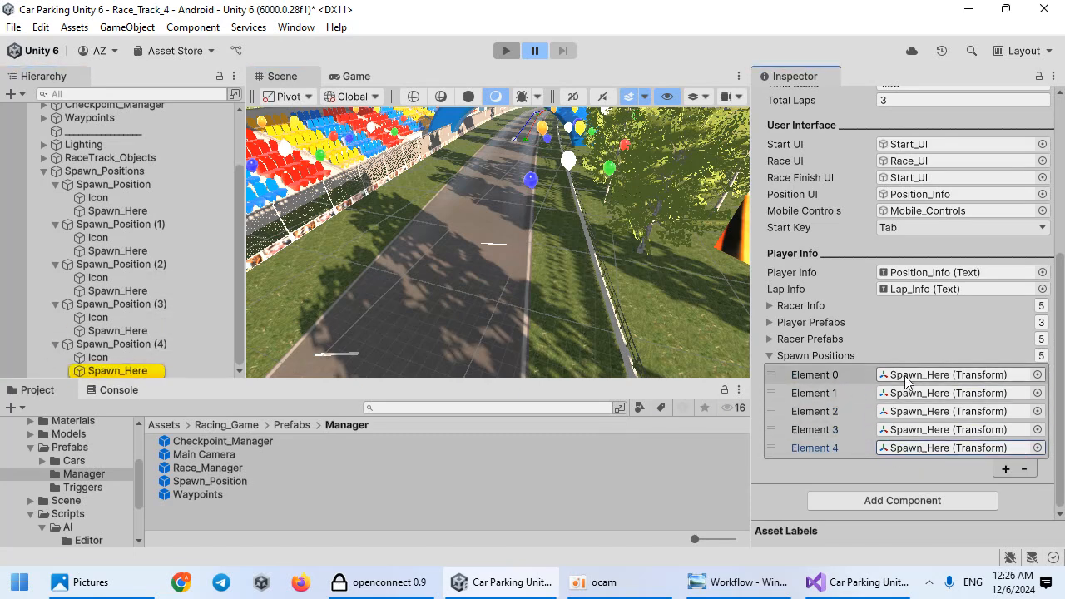
Step: Collapse the Spawn Positions list and the Spawn_Positions group in the hierarchy
{"action": "left_click", "coordinate": [803, 356]}
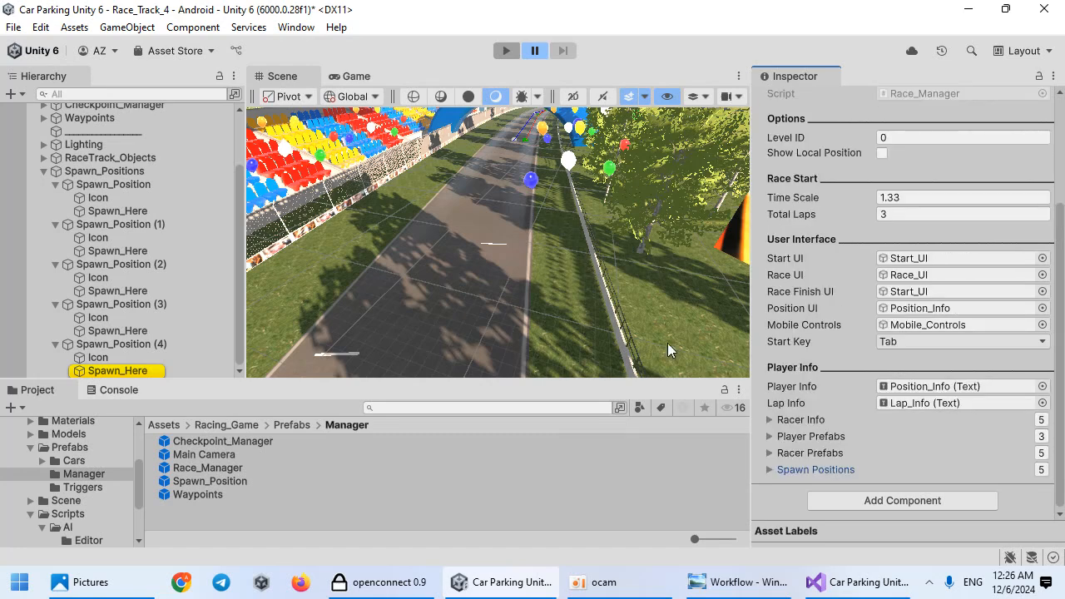
{"action": "left_click", "coordinate": [39, 171]}
{"action": "left_click", "coordinate": [94, 241]}
{"action": "left_click_drag", "start_coordinate": [94, 241], "coordinate": [114, 198]}
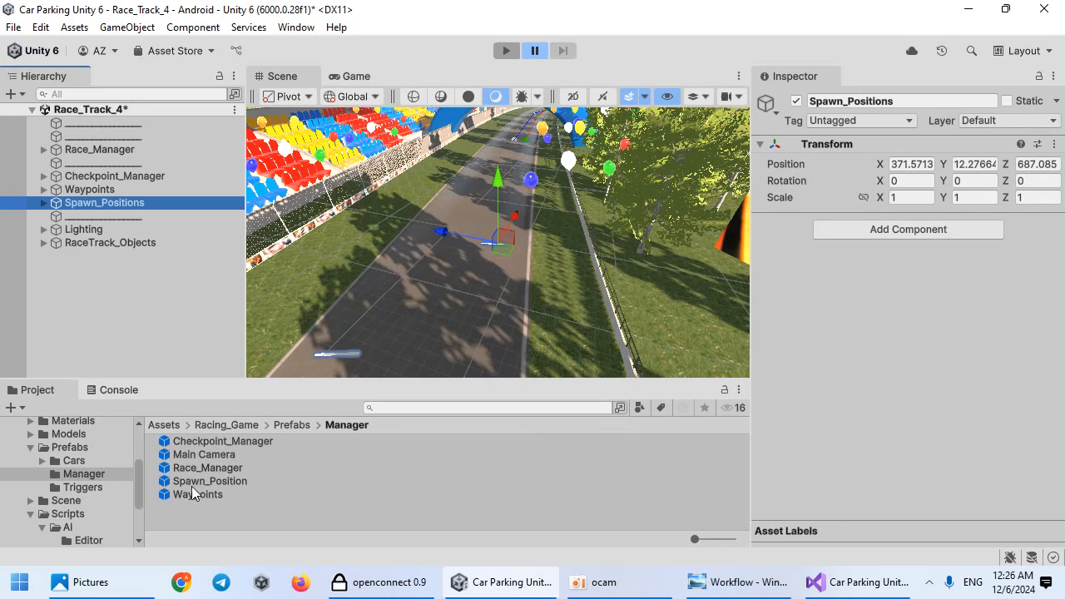
Step: Add the Main Camera prefab to the scene and move it to the top of Race_Track_4's hierarchy
{"action": "left_click_drag", "start_coordinate": [216, 454], "coordinate": [298, 287]}
{"action": "right_click", "coordinate": [86, 257]}
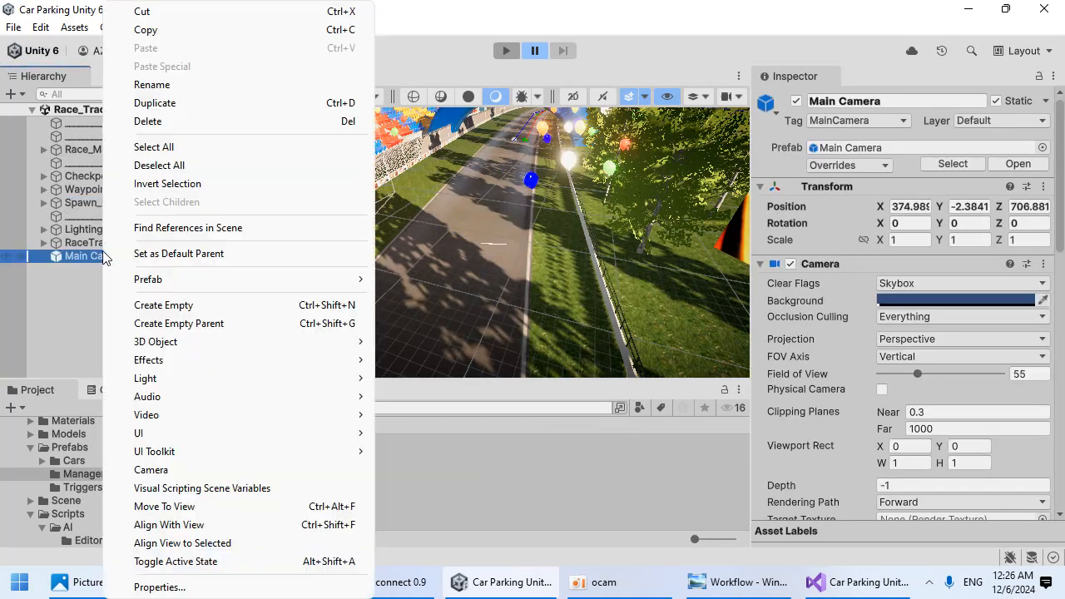
{"action": "mouse_move", "coordinate": [250, 293]}
{"action": "left_click", "coordinate": [441, 431]}
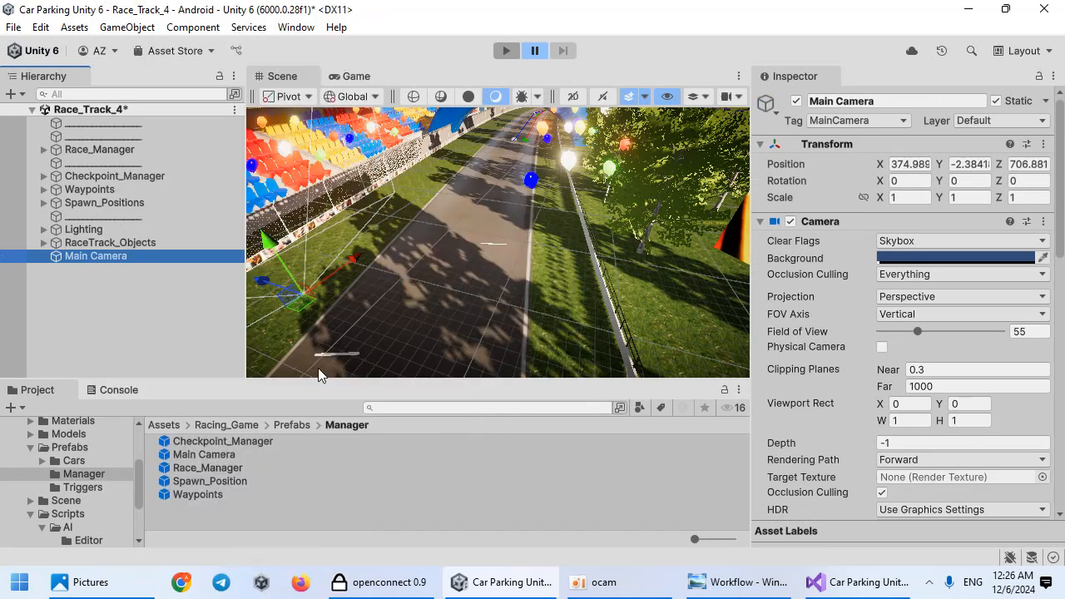
{"action": "left_click_drag", "start_coordinate": [137, 139], "coordinate": [133, 118]}
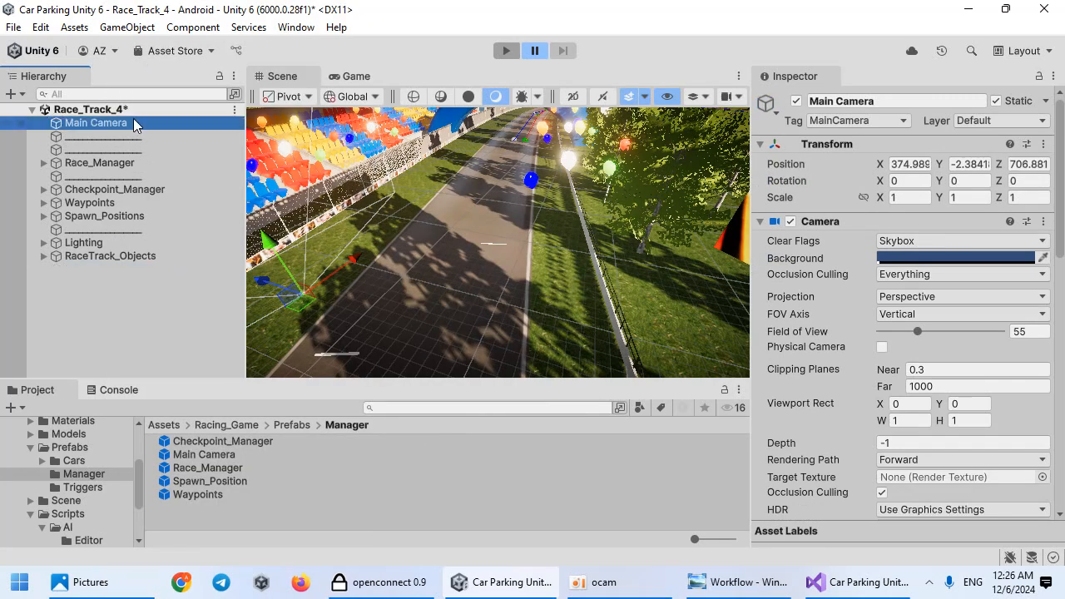
{"action": "scroll", "coordinate": [850, 261], "scroll_direction": "down", "scroll_amount": 10}
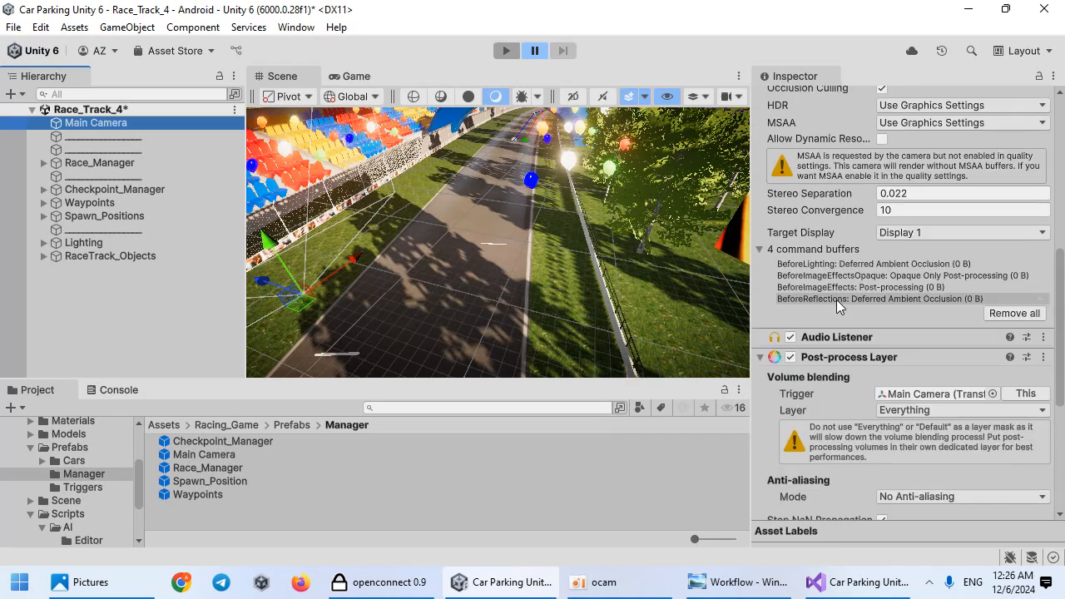
{"action": "scroll", "coordinate": [836, 335], "scroll_direction": "up", "scroll_amount": 12}
{"action": "right_click_drag", "start_coordinate": [492, 274], "coordinate": [558, 238]}
{"action": "key", "text": "w"}
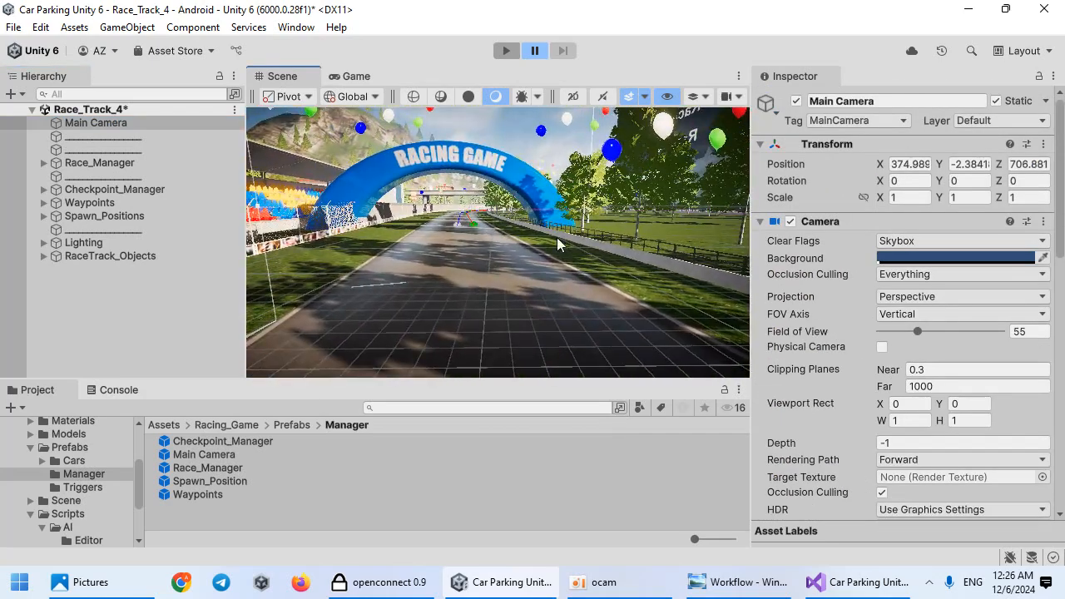
Step: Set the Race_Manager's Level ID to 3
{"action": "left_click", "coordinate": [131, 163]}
{"action": "scroll", "coordinate": [884, 305], "scroll_direction": "down", "scroll_amount": 2}
{"action": "scroll", "coordinate": [883, 305], "scroll_direction": "up", "scroll_amount": 1}
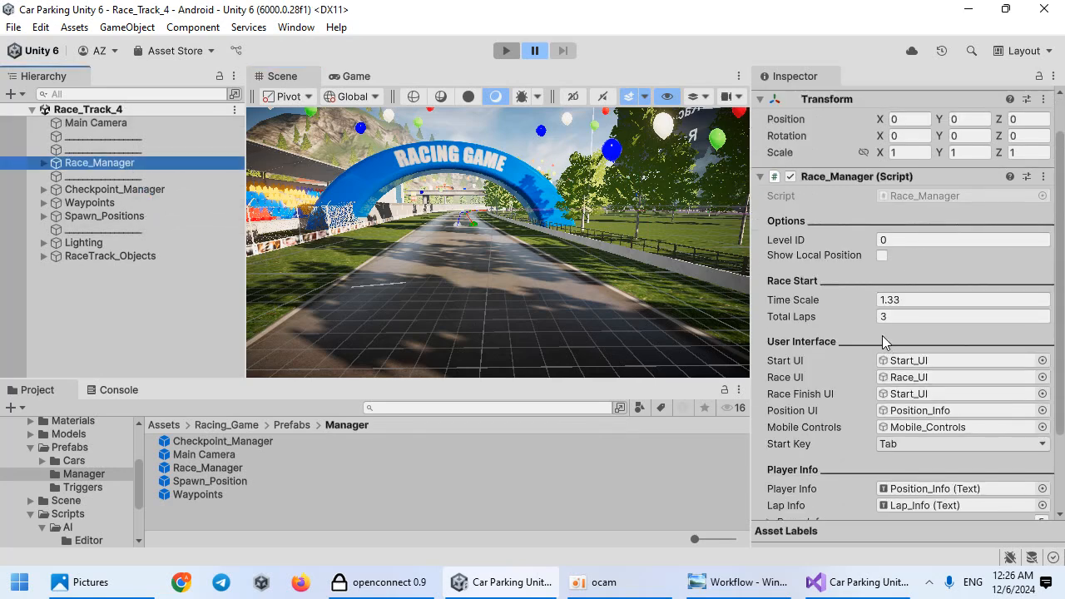
{"action": "left_click", "coordinate": [912, 300]}
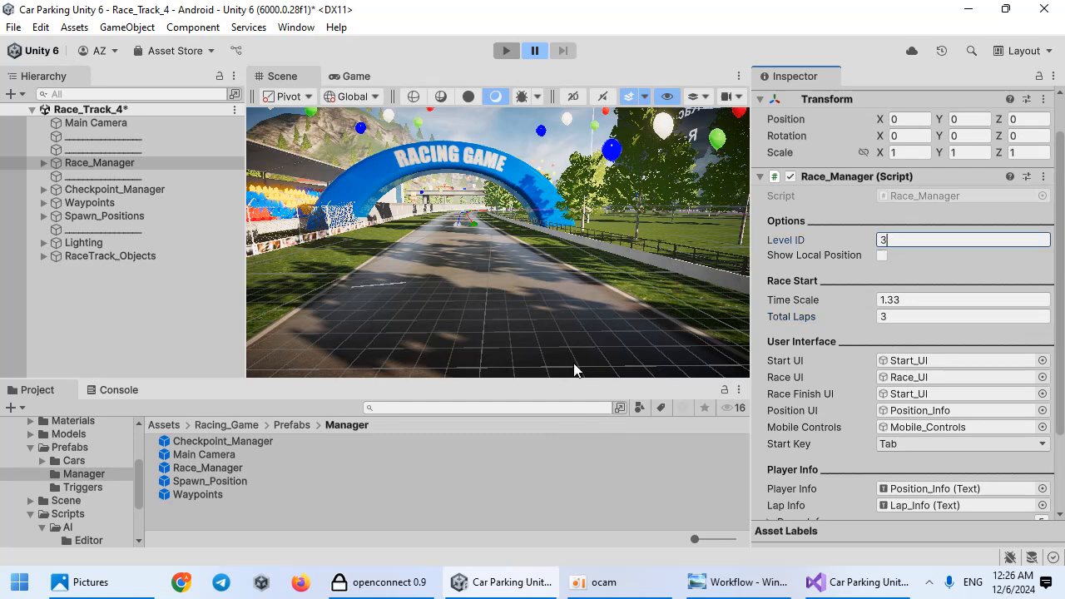
Step: Examine the Race_Manager's Player Prefabs and Racer Prefabs lists
{"action": "left_click", "coordinate": [76, 501]}
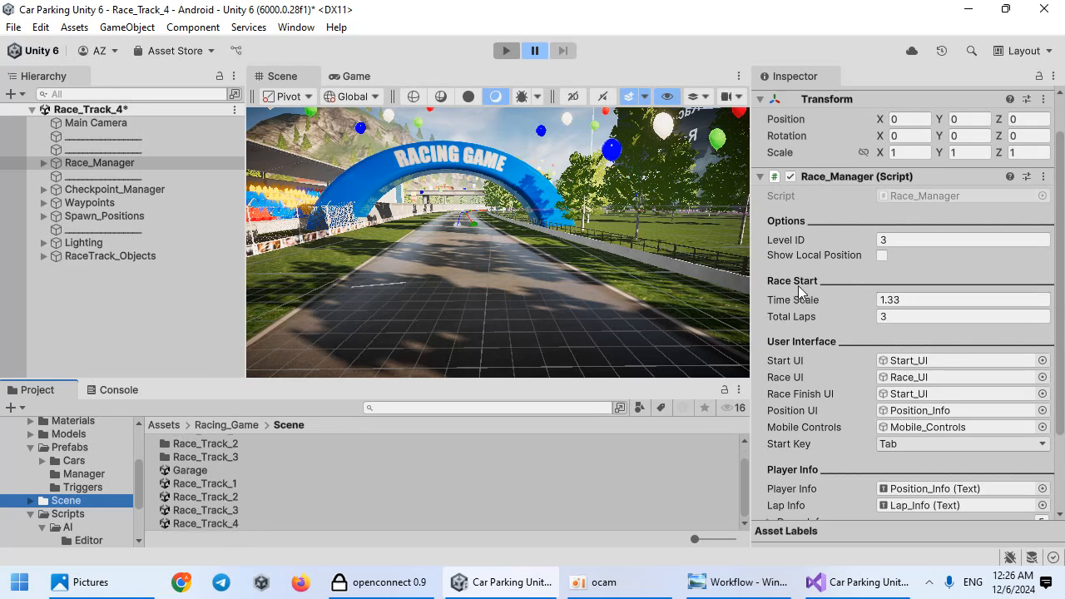
{"action": "scroll", "coordinate": [923, 250], "scroll_direction": "down", "scroll_amount": 3}
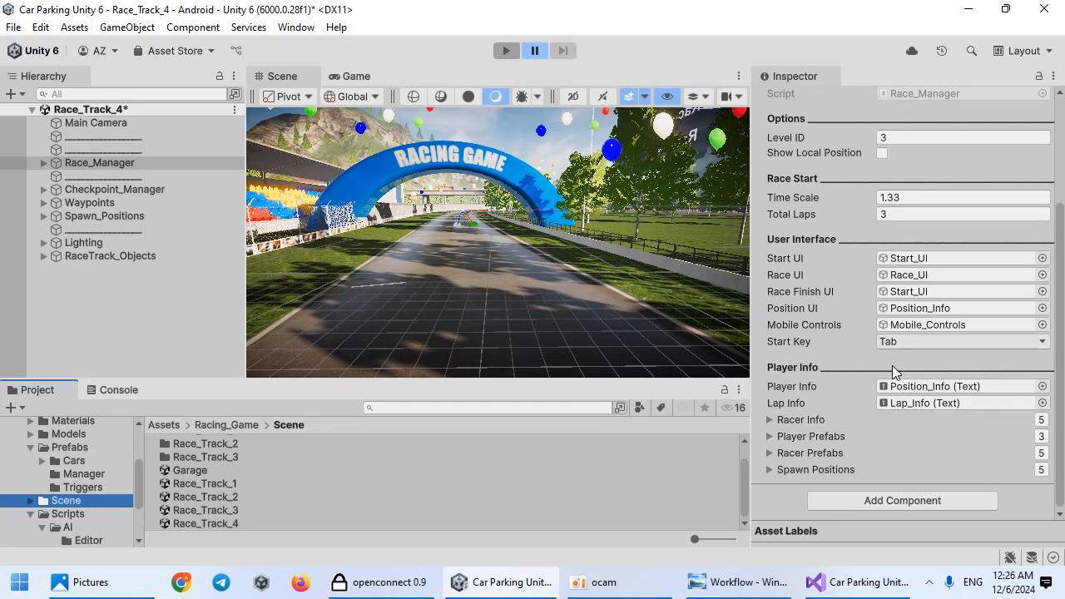
{"action": "left_click", "coordinate": [787, 469]}
{"action": "left_click", "coordinate": [797, 454]}
{"action": "left_click", "coordinate": [798, 454]}
{"action": "scroll", "coordinate": [804, 430], "scroll_direction": "down", "scroll_amount": 3}
{"action": "left_click", "coordinate": [794, 324]}
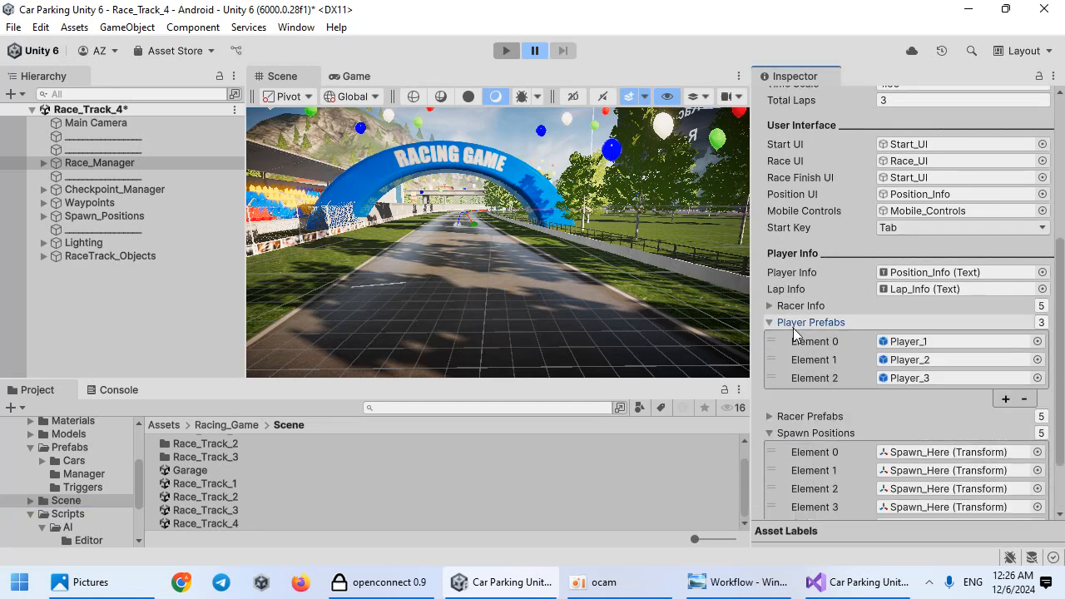
{"action": "left_click", "coordinate": [810, 416]}
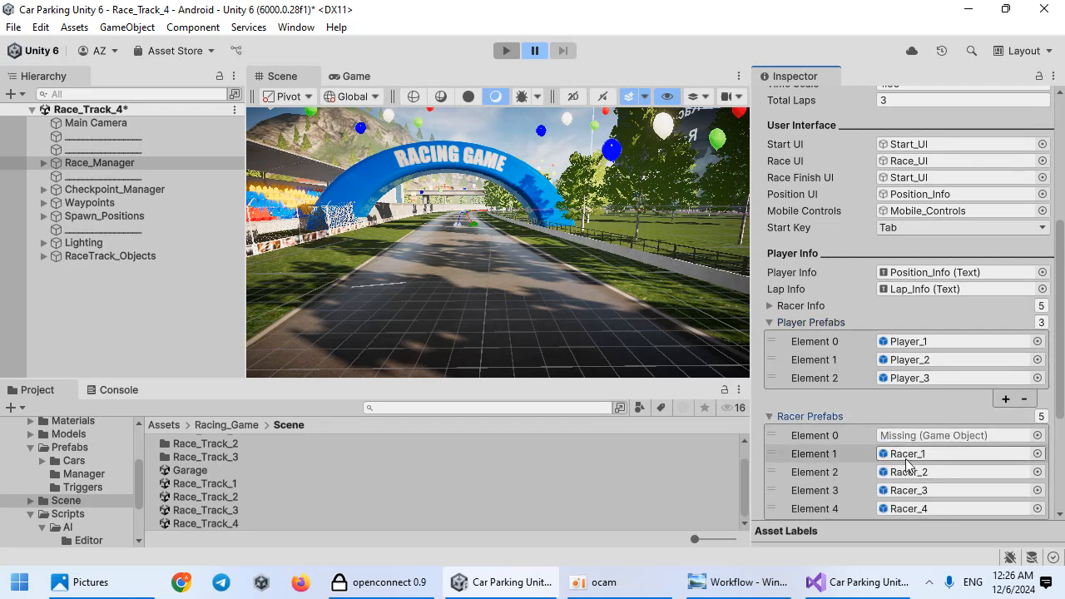
{"action": "scroll", "coordinate": [907, 464], "scroll_direction": "down", "scroll_amount": 1}
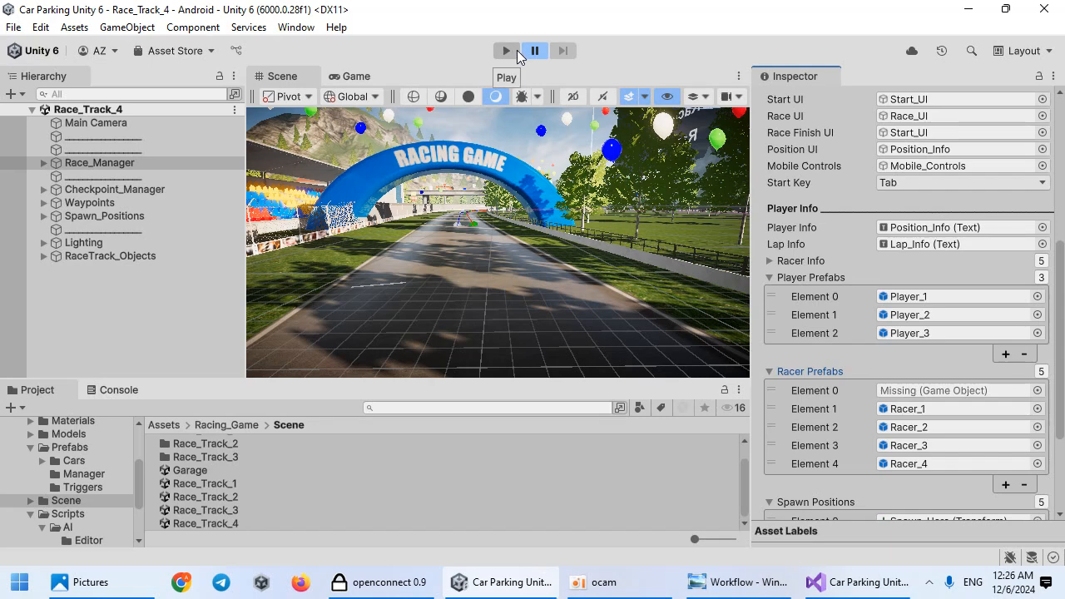
Step: Enter Play mode and watch the race in the Game view alongside the console
{"action": "left_click", "coordinate": [506, 51]}
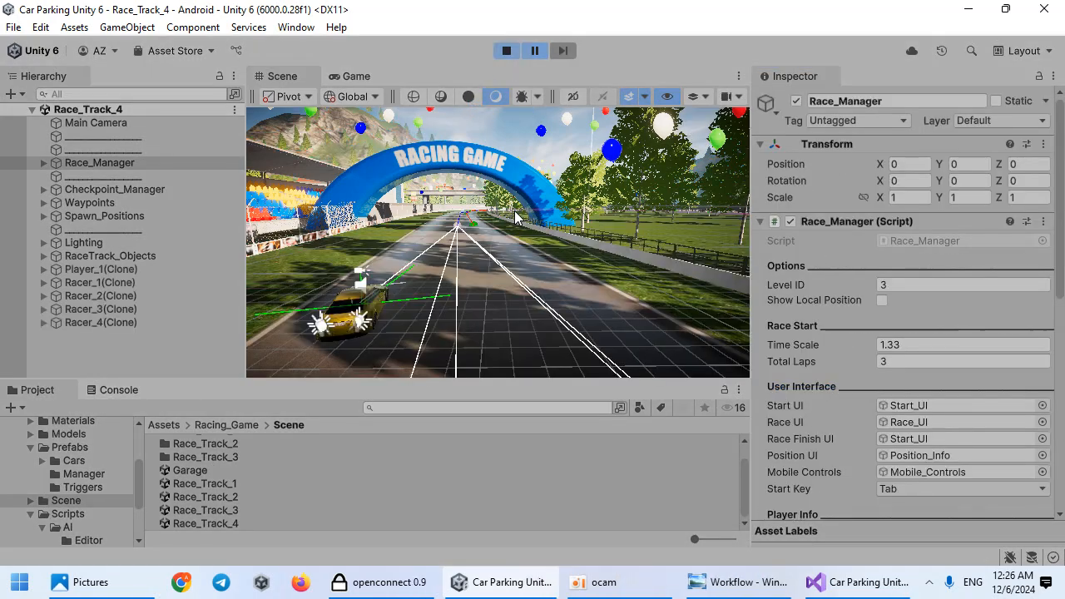
{"action": "left_click", "coordinate": [339, 79]}
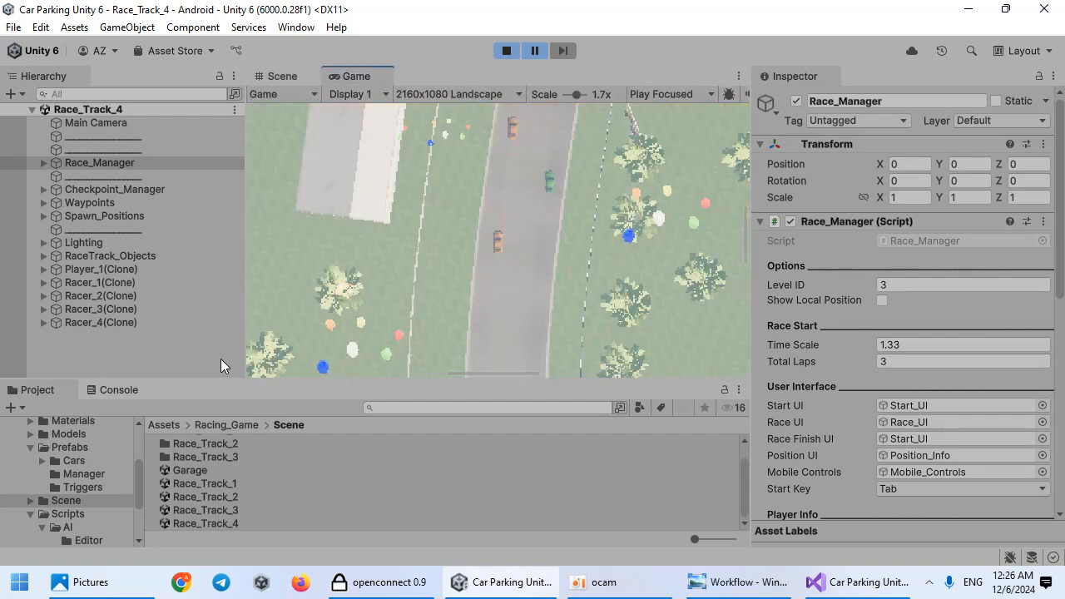
{"action": "left_click", "coordinate": [116, 389]}
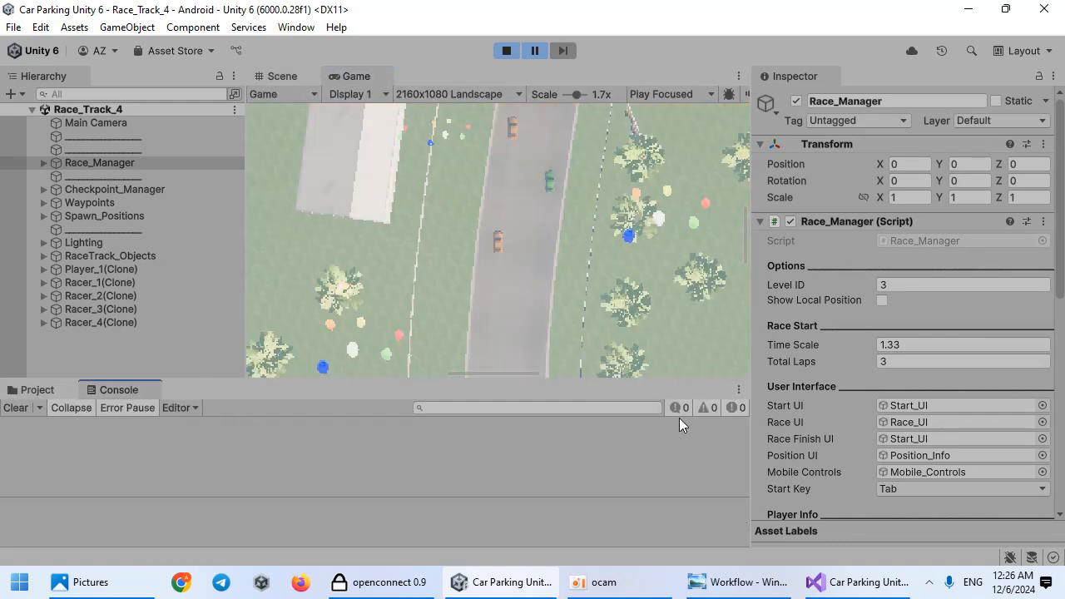
{"action": "left_click", "coordinate": [535, 52]}
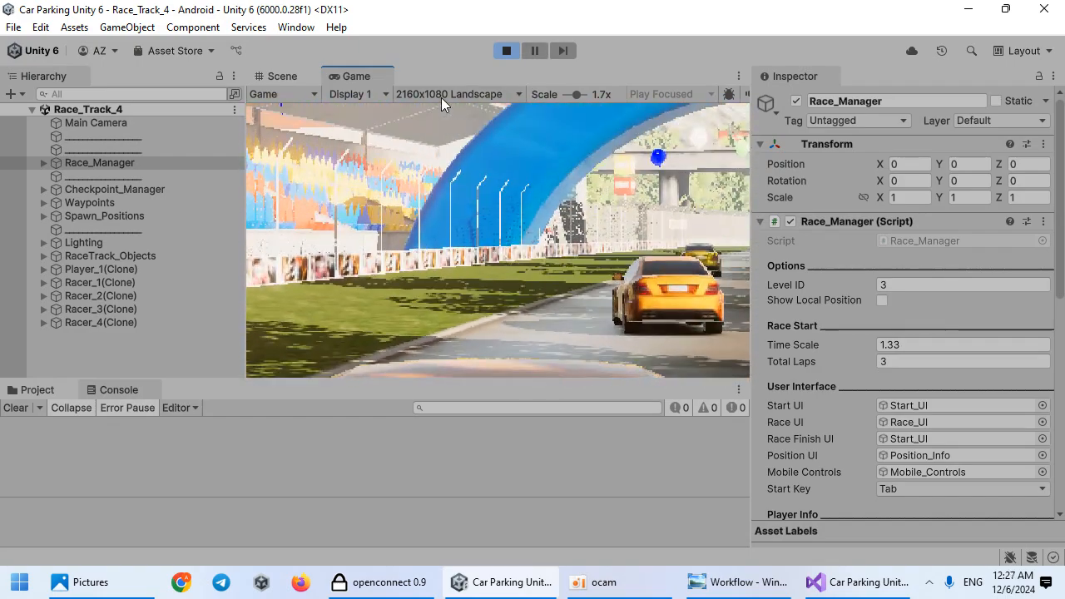
{"action": "double_click", "coordinate": [371, 77]}
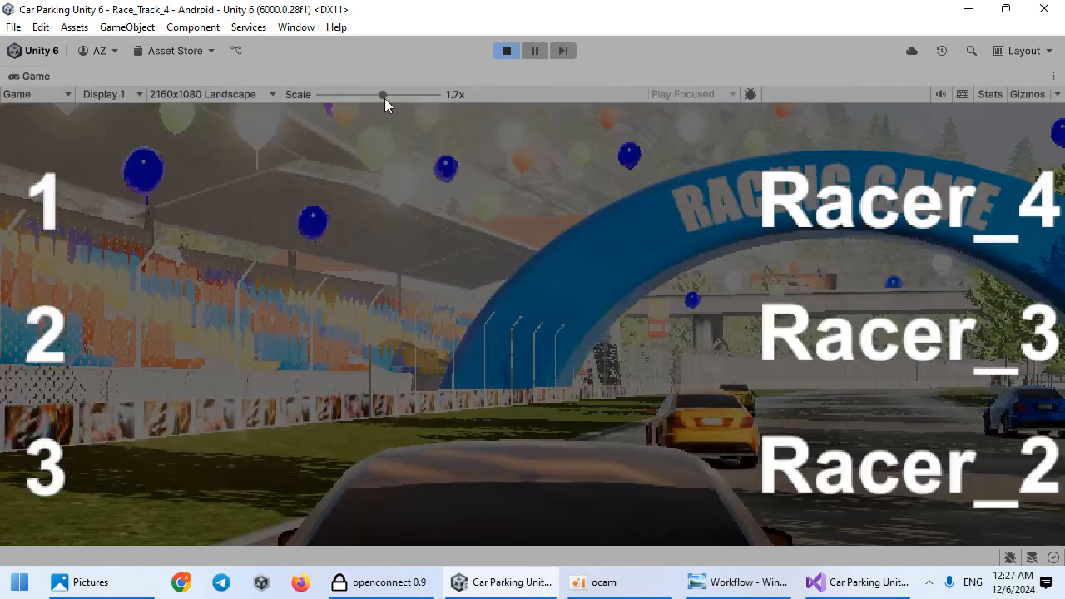
{"action": "left_click_drag", "start_coordinate": [384, 98], "coordinate": [256, 160]}
{"action": "left_click", "coordinate": [762, 511]}
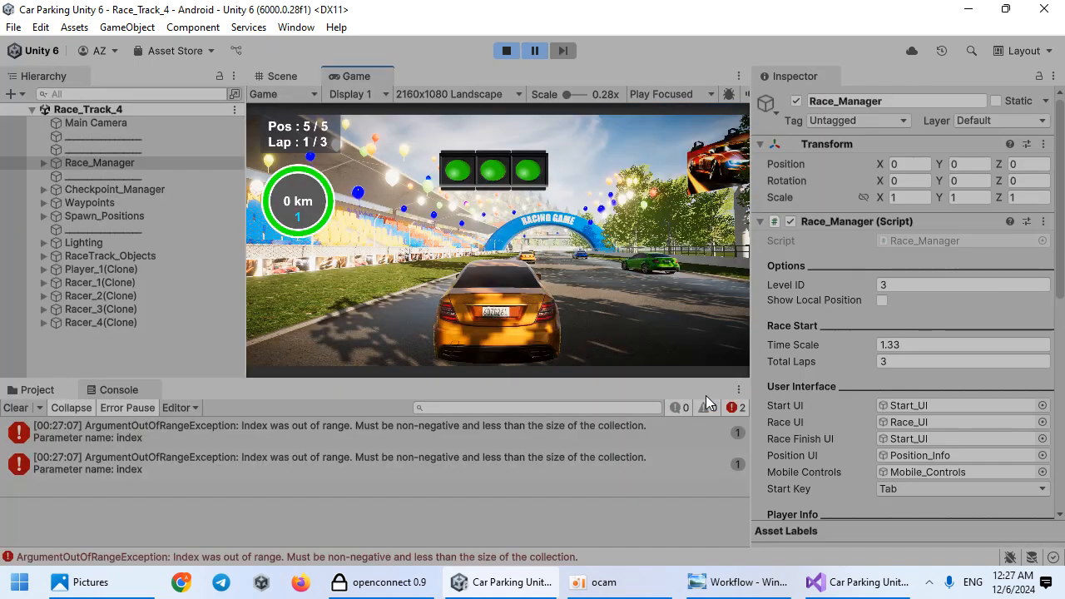
Step: Open the console error's source script, then stop Play mode and clear the console
{"action": "double_click", "coordinate": [276, 464]}
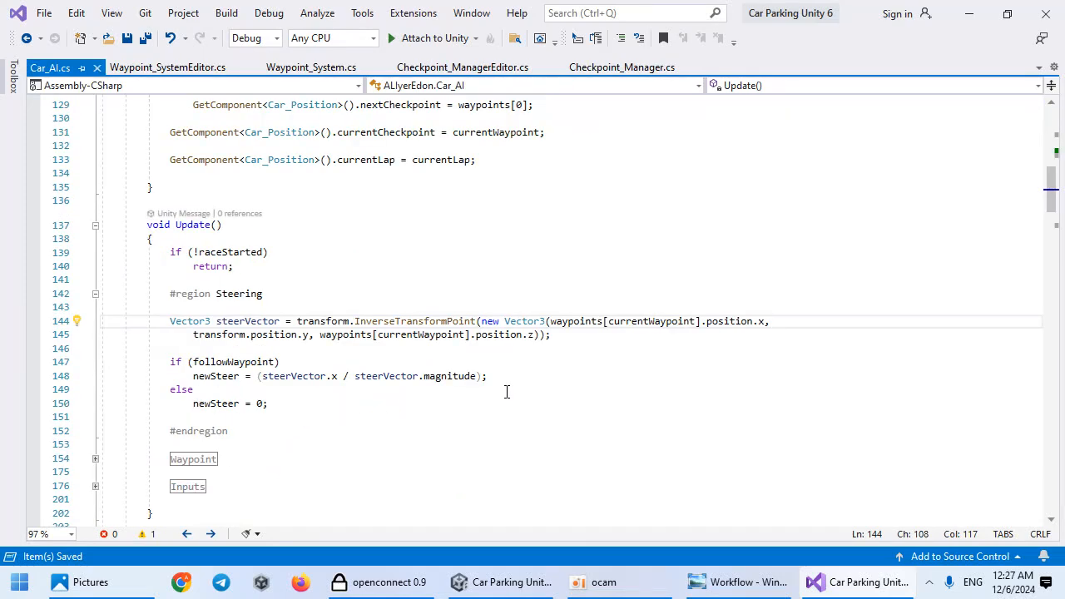
{"action": "left_click", "coordinate": [1042, 15]}
{"action": "left_click", "coordinate": [507, 51]}
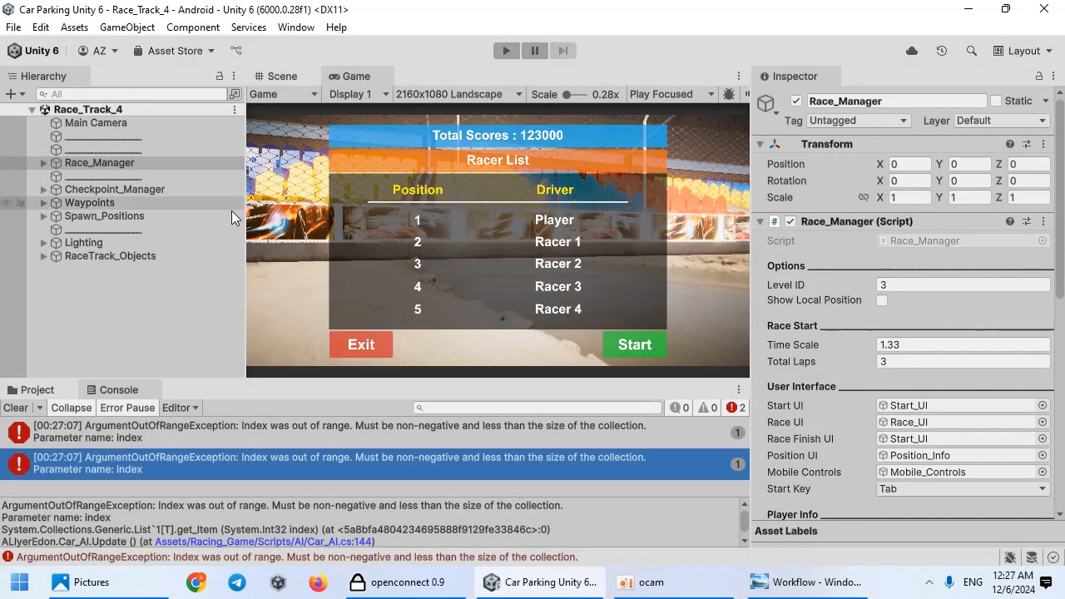
{"action": "left_click", "coordinate": [17, 408]}
Step: Locate the racer prefabs in the project and select all four of them
{"action": "left_click", "coordinate": [33, 391]}
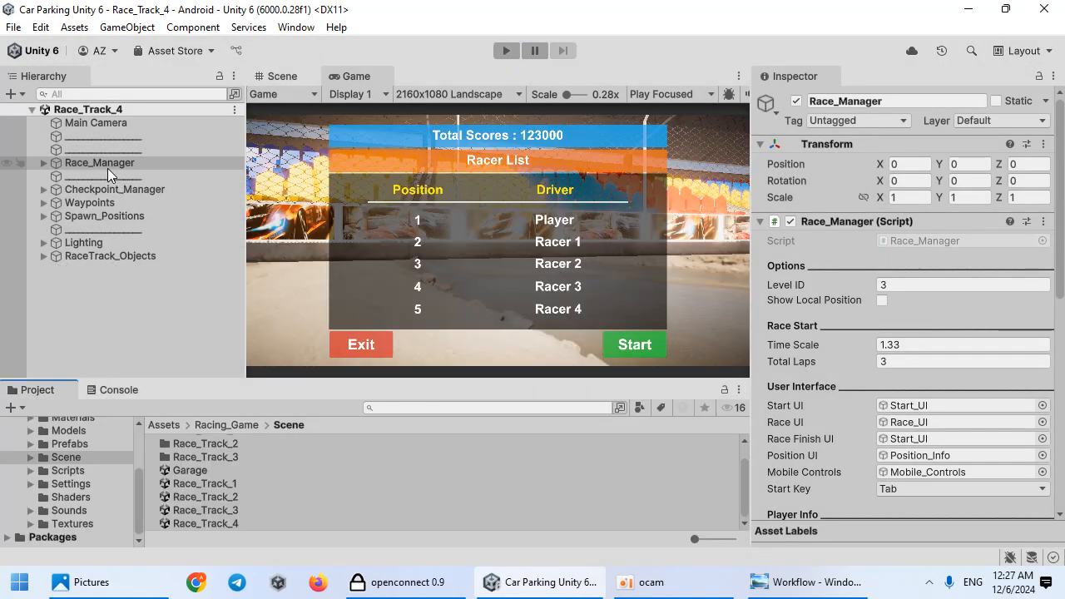
{"action": "scroll", "coordinate": [914, 438], "scroll_direction": "down", "scroll_amount": 6}
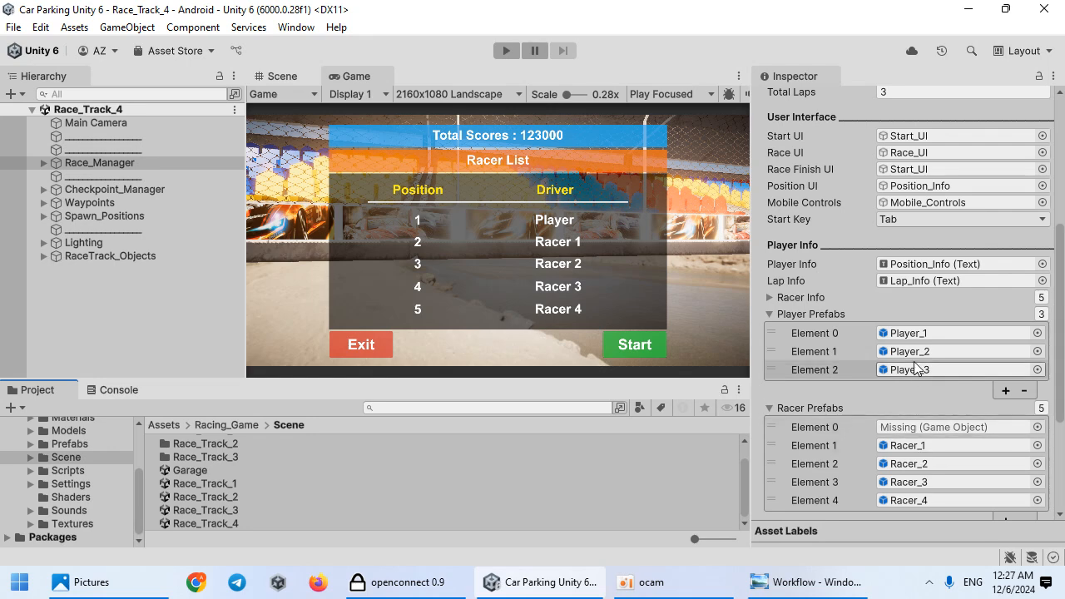
{"action": "left_click", "coordinate": [911, 446]}
{"action": "left_click", "coordinate": [299, 463]}
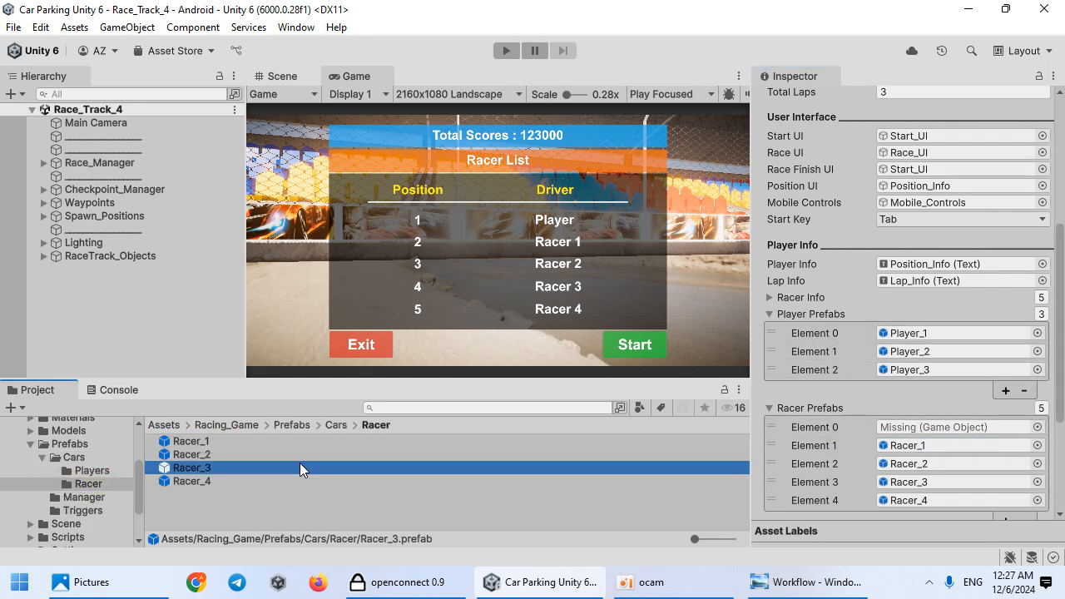
{"action": "key", "text": "ctrl+a"}
Step: Set the Car_AI Path Name of all four racer prefabs to Path_1
{"action": "left_click", "coordinate": [863, 260]}
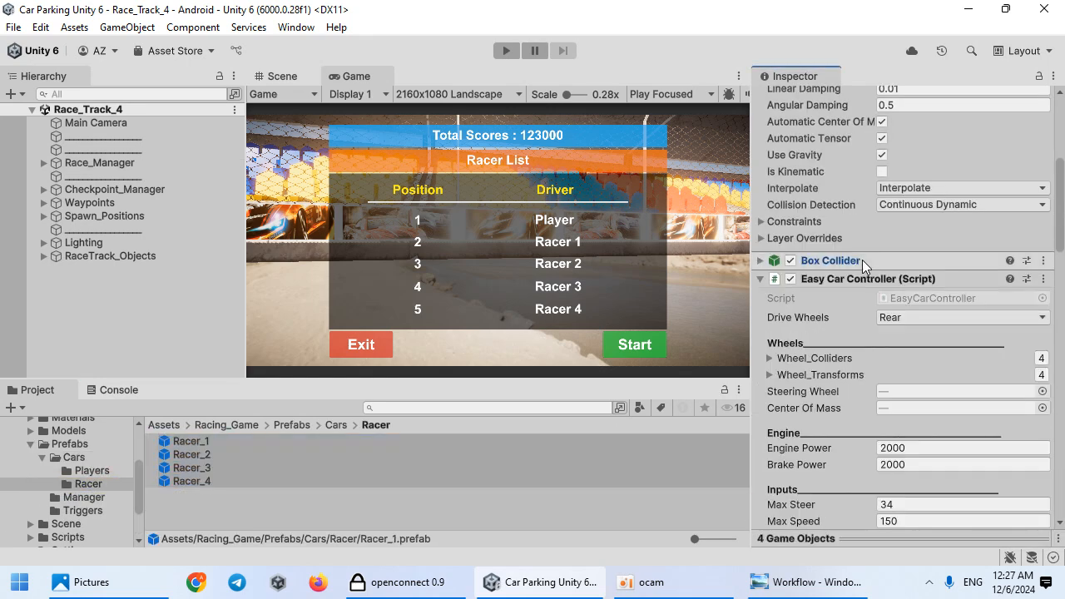
{"action": "left_click", "coordinate": [856, 278]}
{"action": "left_click", "coordinate": [849, 299]}
{"action": "left_click", "coordinate": [838, 322]}
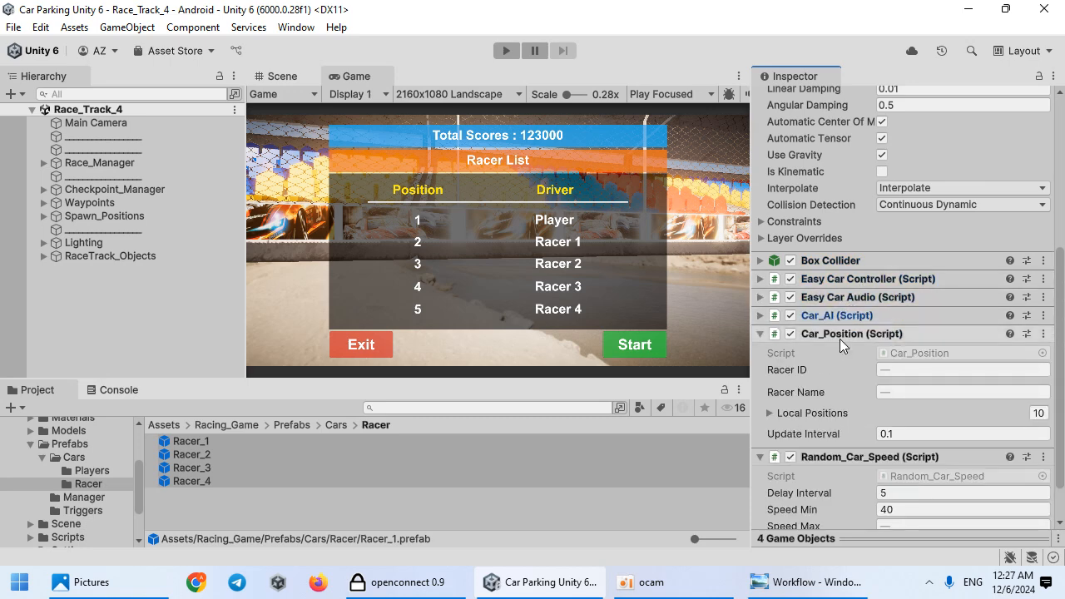
{"action": "left_click", "coordinate": [853, 316]}
{"action": "scroll", "coordinate": [852, 366], "scroll_direction": "down", "scroll_amount": 1}
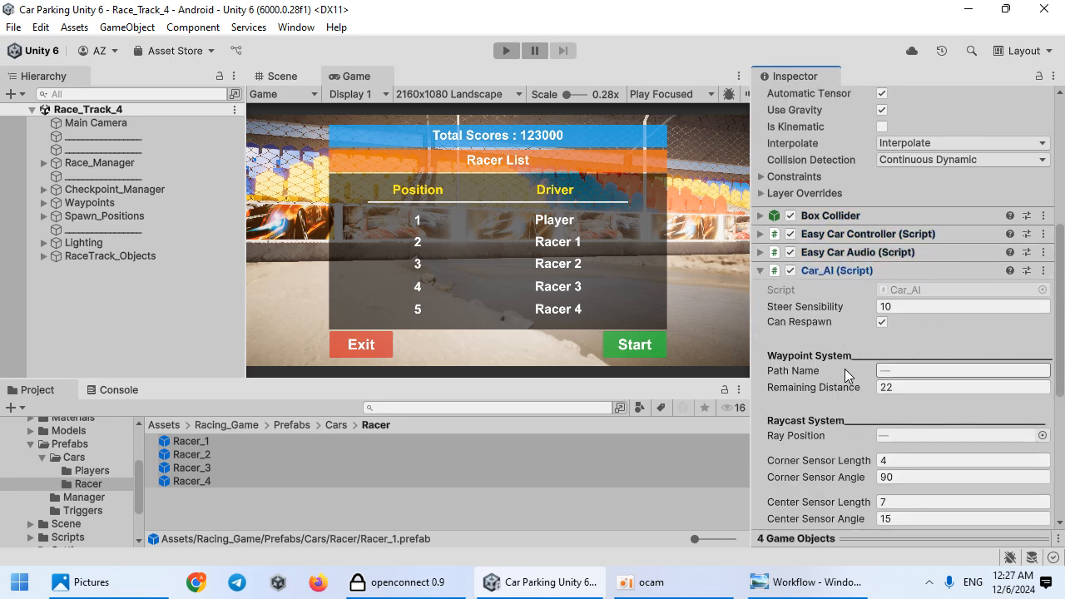
{"action": "left_click", "coordinate": [43, 203]}
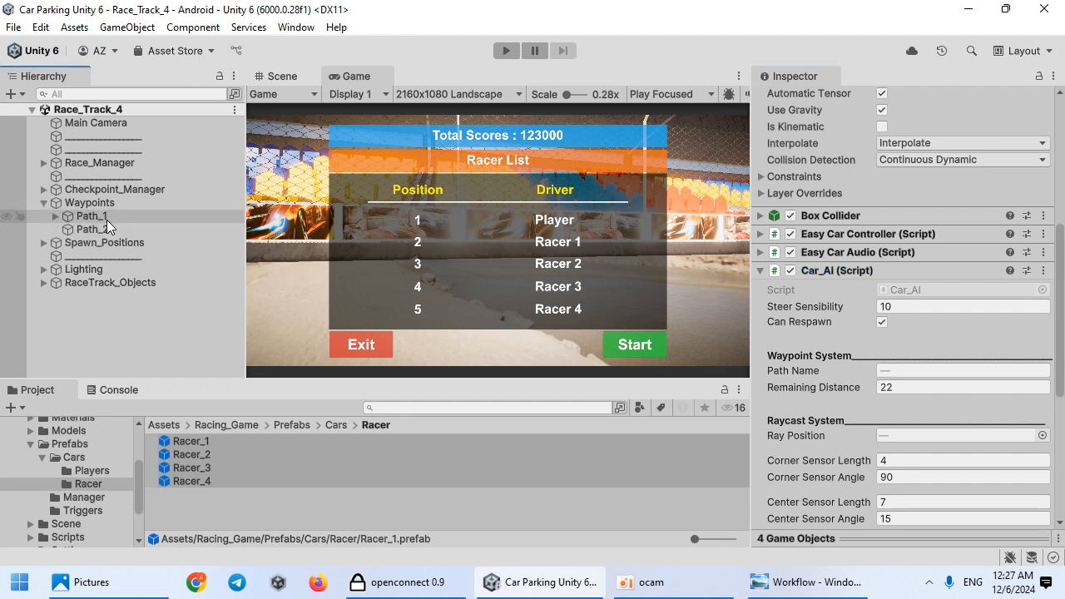
{"action": "left_click", "coordinate": [975, 372]}
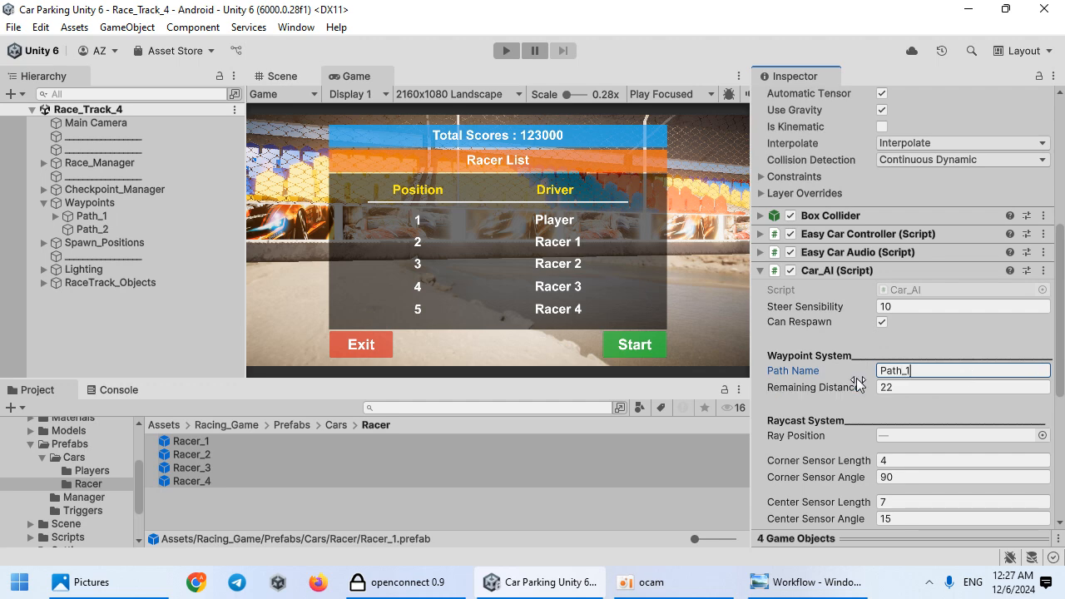
{"action": "left_click", "coordinate": [143, 326]}
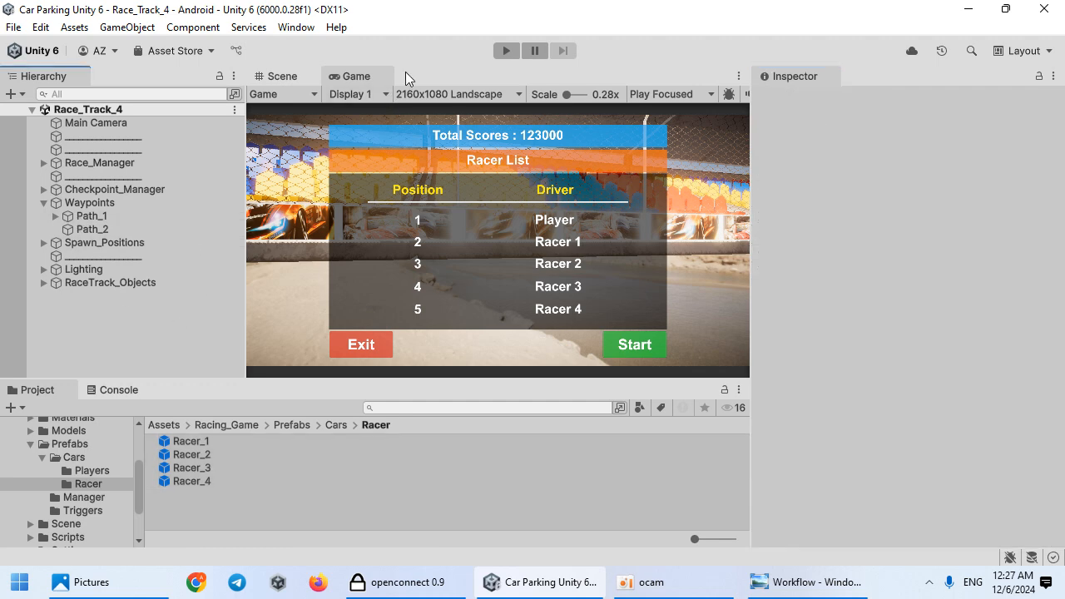
Step: Play the scene in a maximized Game view, start the race and drive the player car
{"action": "double_click", "coordinate": [351, 76]}
{"action": "left_click", "coordinate": [506, 50]}
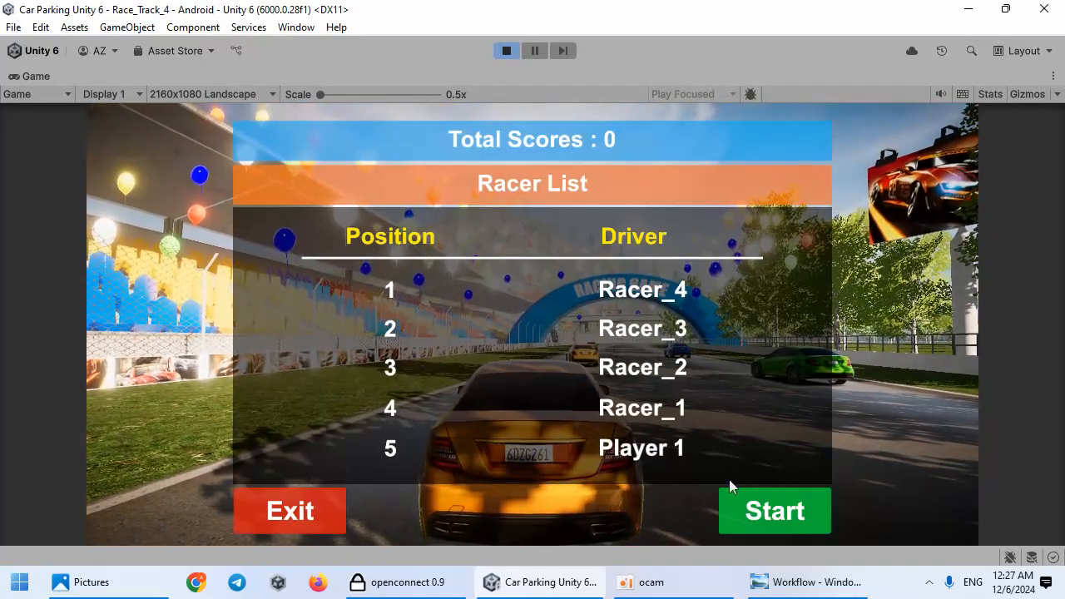
{"action": "left_click", "coordinate": [754, 508]}
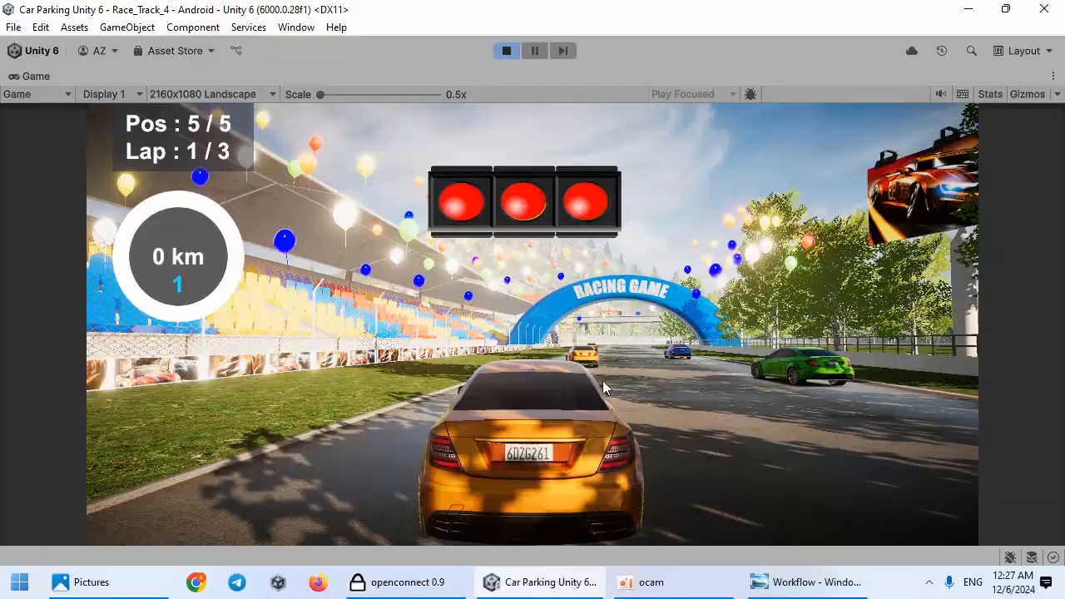
{"action": "key", "text": "Up"}
{"action": "key", "text": "Right"}
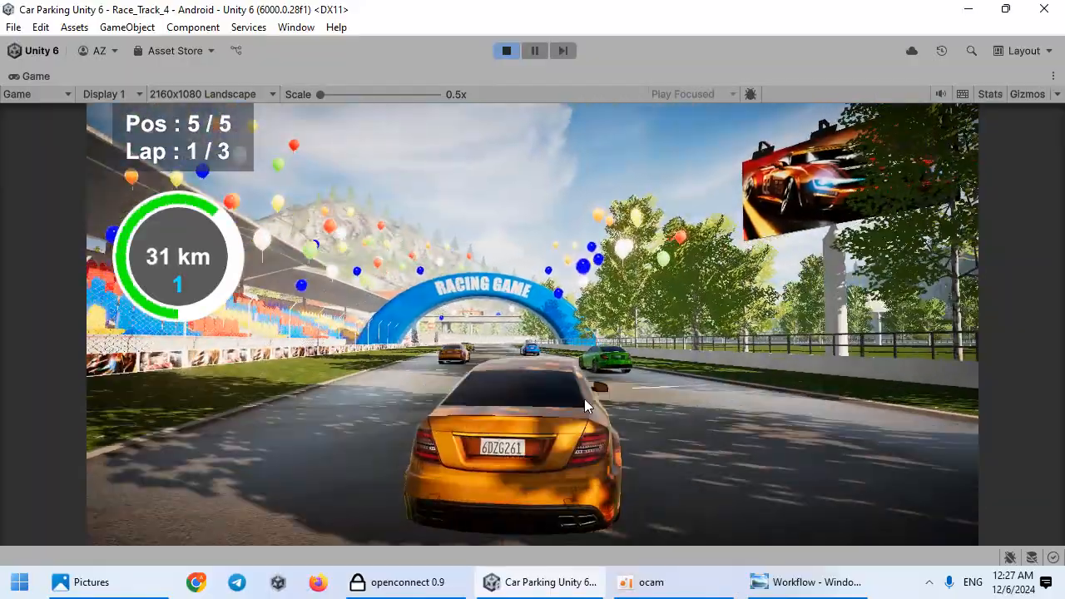
{"action": "key", "text": "Left"}
{"action": "key", "text": "Right"}
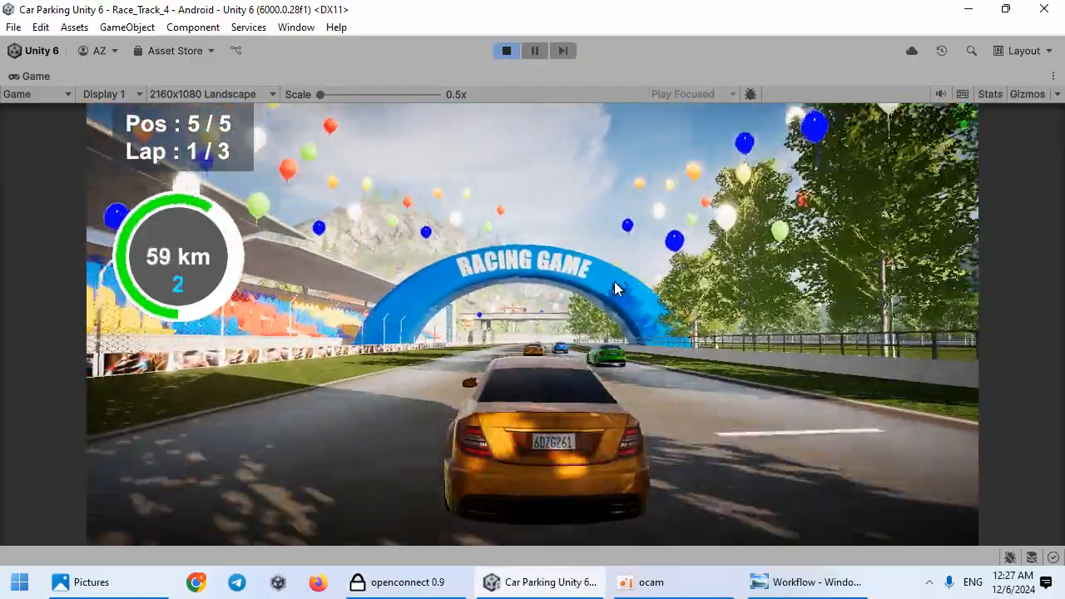
Step: Drive the player car, then pause the race and exit to the garage menu
{"action": "key", "text": "Up"}
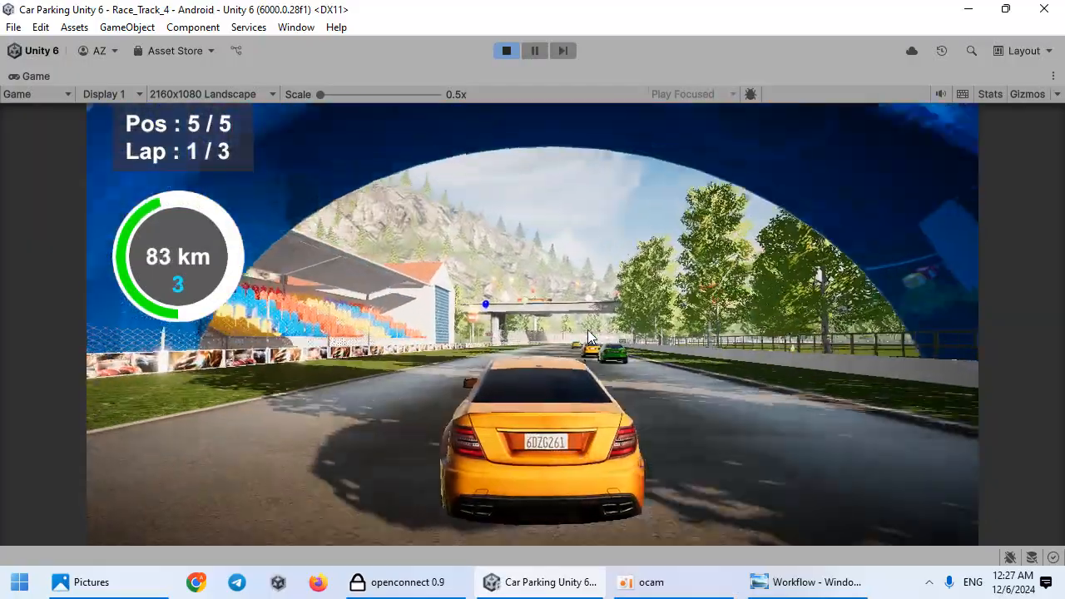
{"action": "key", "text": "Up"}
{"action": "key", "text": "Escape"}
{"action": "left_click", "coordinate": [425, 363]}
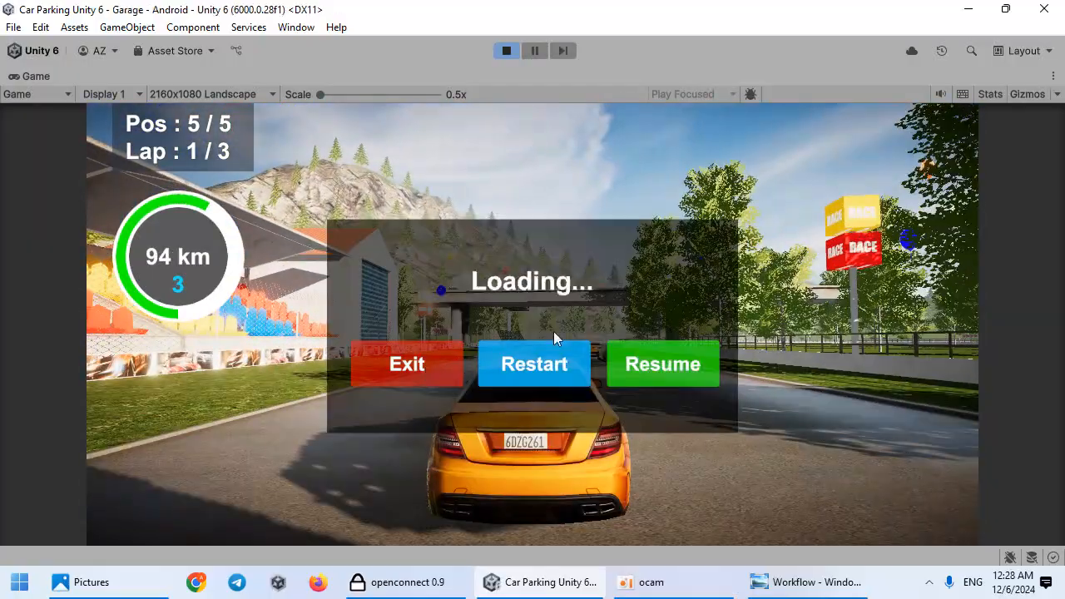
Step: In the game options set Realtime Reflection to High, close the options and open the level selection
{"action": "left_click", "coordinate": [791, 279]}
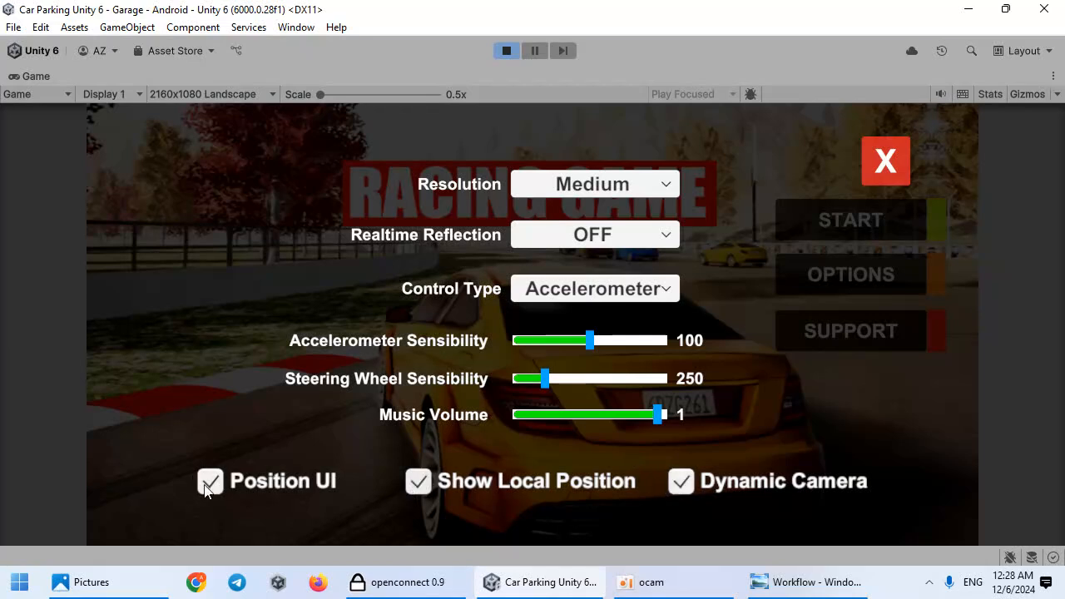
{"action": "left_click", "coordinate": [673, 235]}
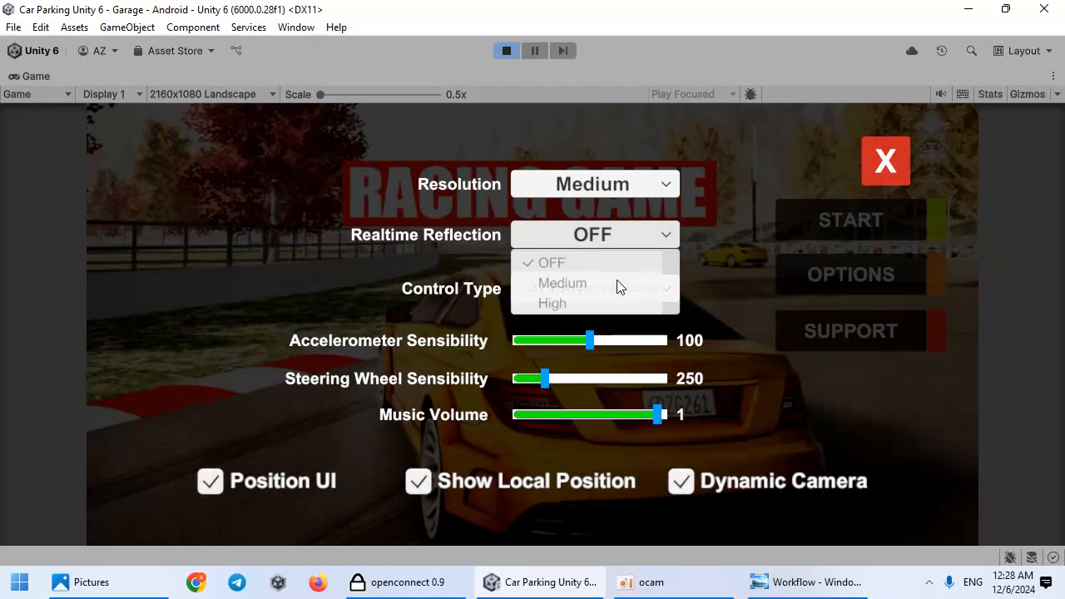
{"action": "left_click", "coordinate": [583, 302]}
{"action": "left_click", "coordinate": [885, 160]}
{"action": "left_click", "coordinate": [836, 225]}
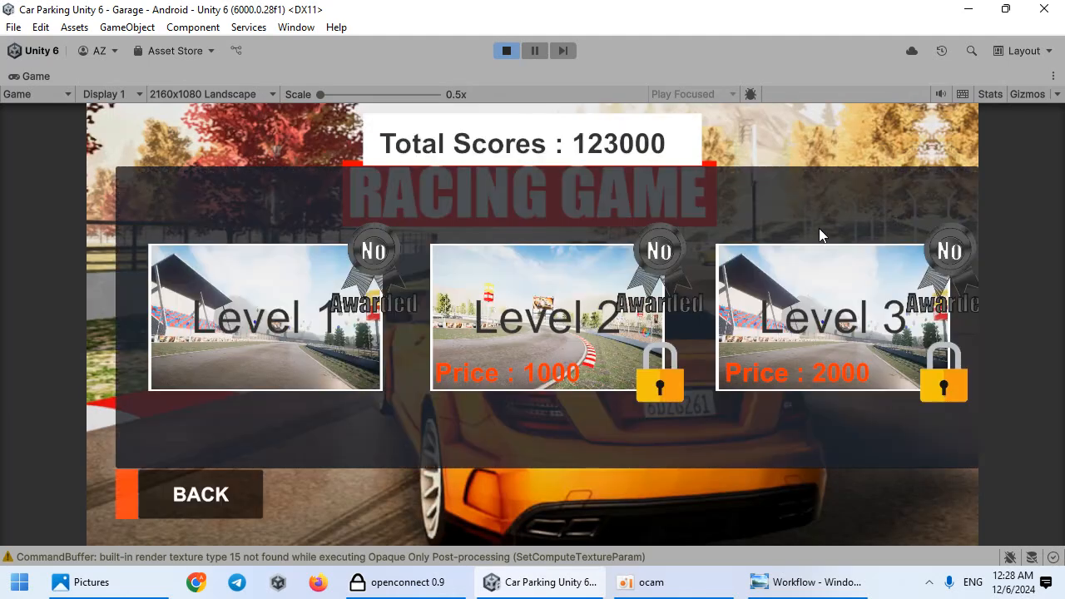
Step: Restart Play mode, drive the player car in the race briefly, then stop playing
{"action": "left_click", "coordinate": [504, 52]}
{"action": "left_click", "coordinate": [503, 52]}
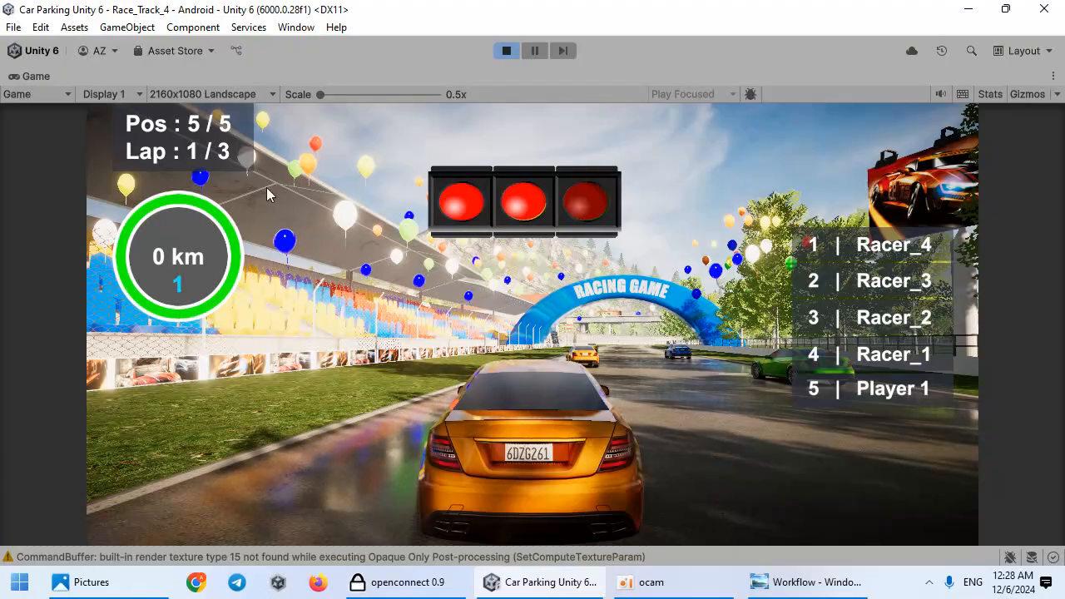
{"action": "key", "text": "w"}
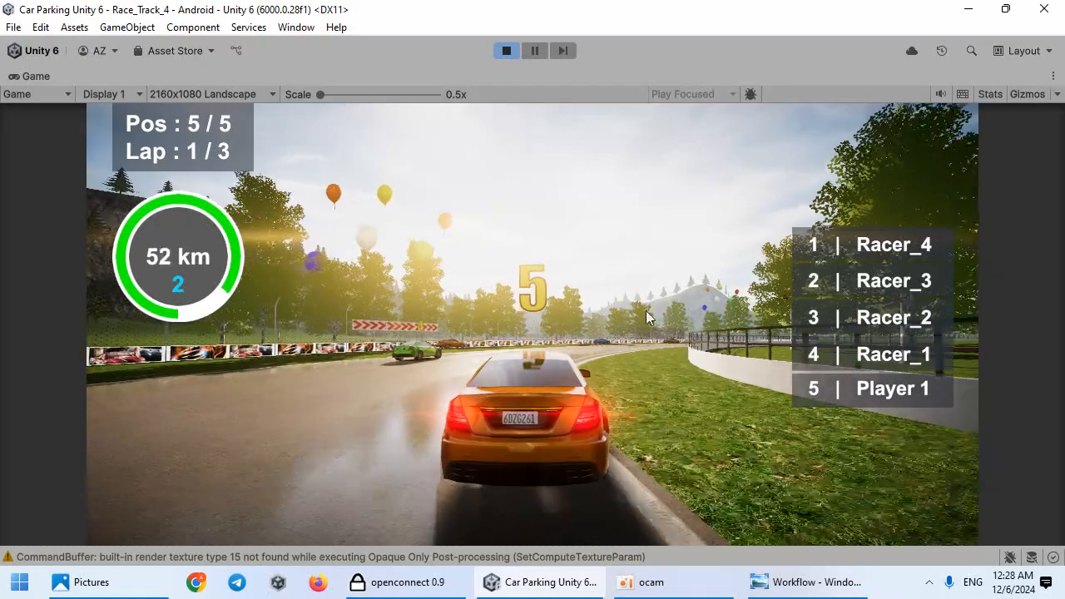
{"action": "left_click", "coordinate": [507, 50]}
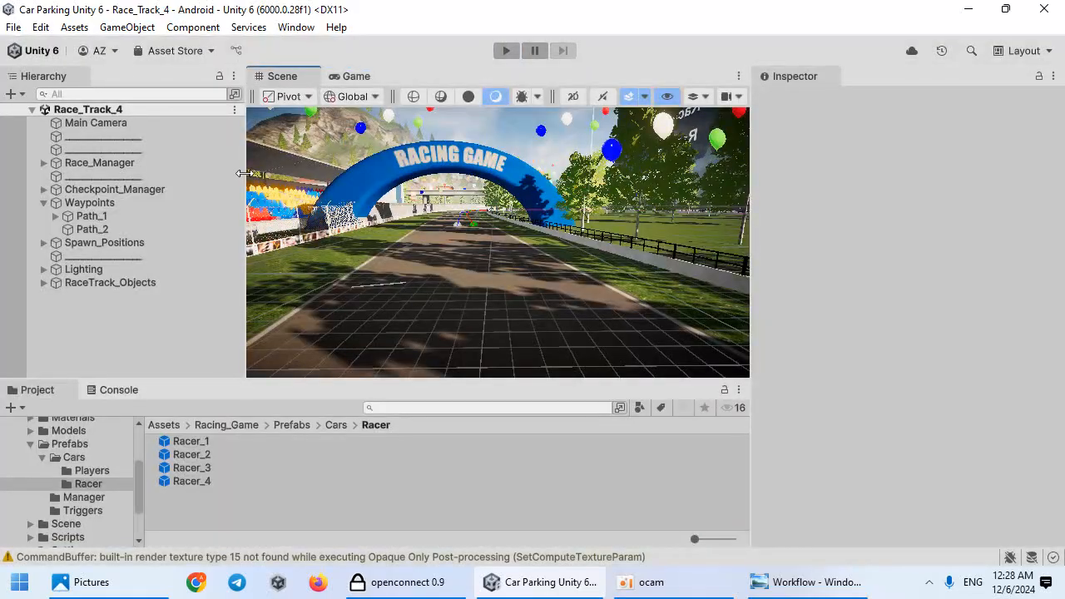
Step: Open the Prefabs Triggers folder and place a Speed_Limiter prefab onto the track in the scene
{"action": "left_click_drag", "start_coordinate": [242, 173], "coordinate": [163, 241]}
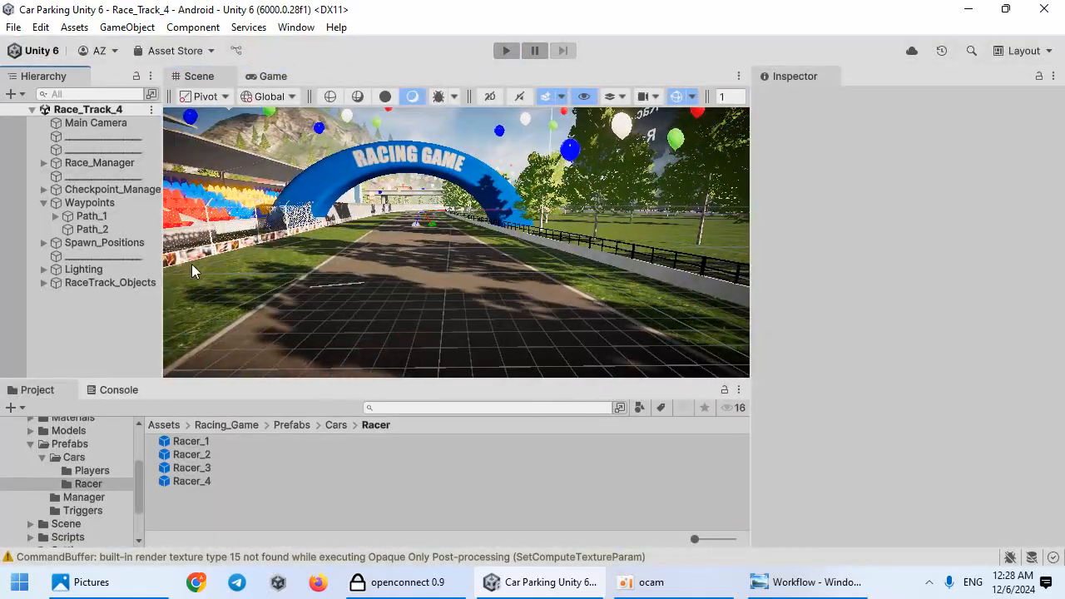
{"action": "left_click", "coordinate": [89, 506]}
{"action": "left_click", "coordinate": [87, 497]}
{"action": "left_click", "coordinate": [106, 509]}
{"action": "right_click_drag", "start_coordinate": [374, 342], "coordinate": [451, 523]}
{"action": "key", "text": "w"}
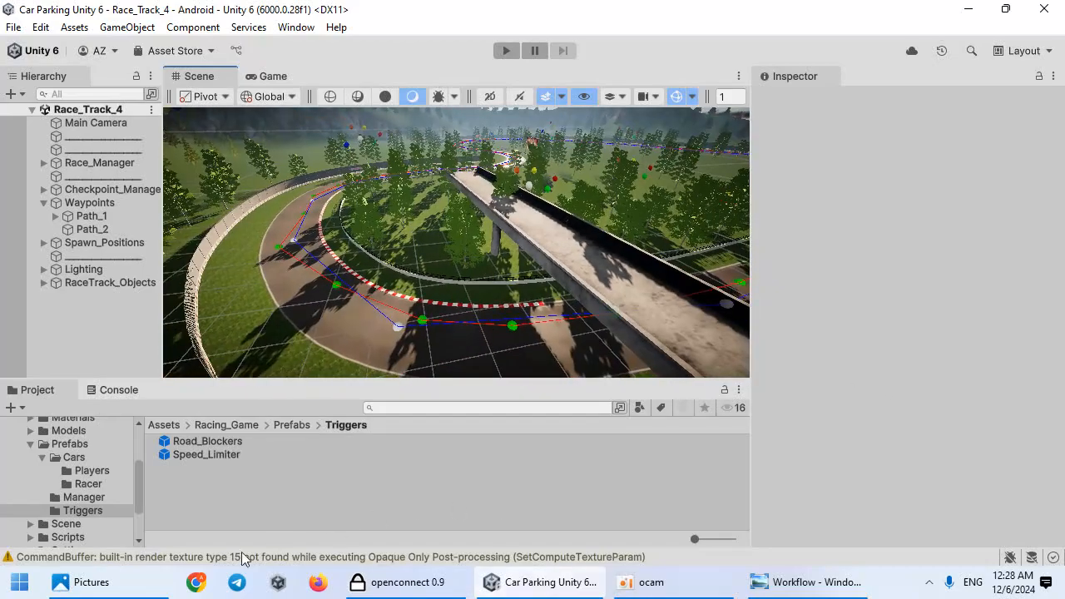
{"action": "left_click_drag", "start_coordinate": [214, 453], "coordinate": [354, 326]}
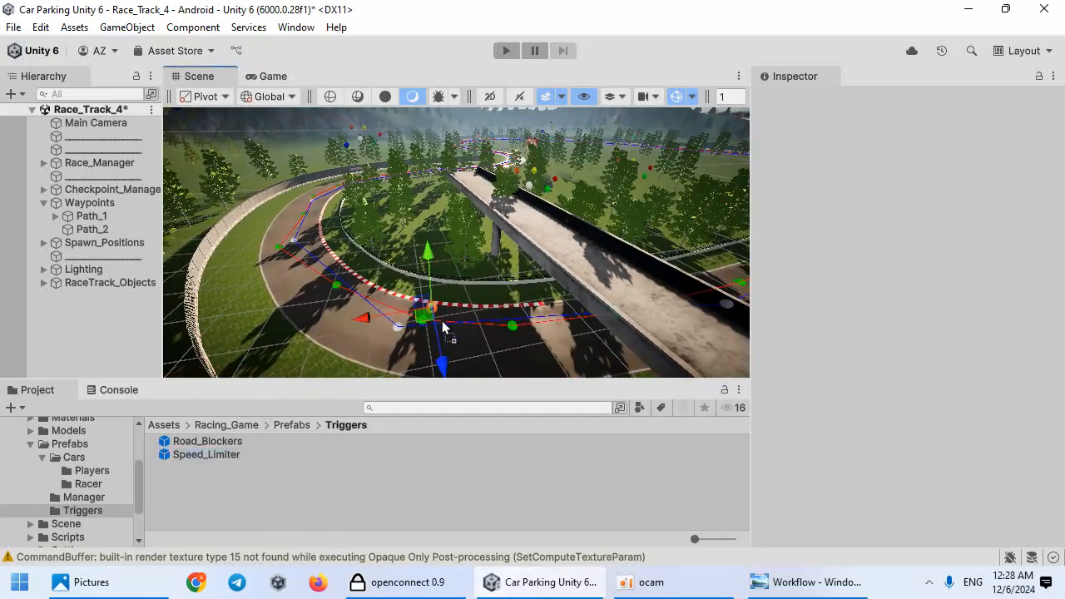
{"action": "left_click_drag", "start_coordinate": [435, 320], "coordinate": [435, 321]}
{"action": "key", "text": "s"}
{"action": "right_click_drag", "start_coordinate": [452, 318], "coordinate": [439, 310]}
{"action": "key", "text": "r"}
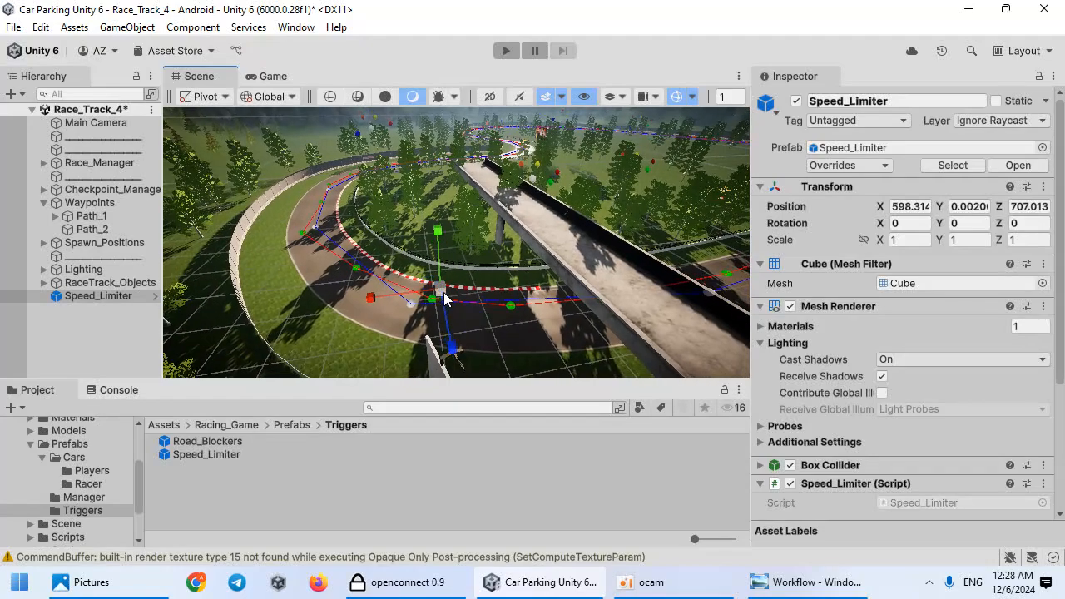
Step: Scale the Speed_Limiter to about 128 × 42 × 83 and rotate it about 90° over a track bend
{"action": "left_click_drag", "start_coordinate": [438, 304], "coordinate": [607, 281]}
{"action": "right_click_drag", "start_coordinate": [607, 280], "coordinate": [499, 289]}
{"action": "scroll", "coordinate": [500, 289], "scroll_direction": "down", "scroll_amount": 1}
{"action": "left_click_drag", "start_coordinate": [456, 253], "coordinate": [489, 250]}
{"action": "key", "text": "e"}
{"action": "left_click_drag", "start_coordinate": [434, 319], "coordinate": [494, 265]}
{"action": "key", "text": "r"}
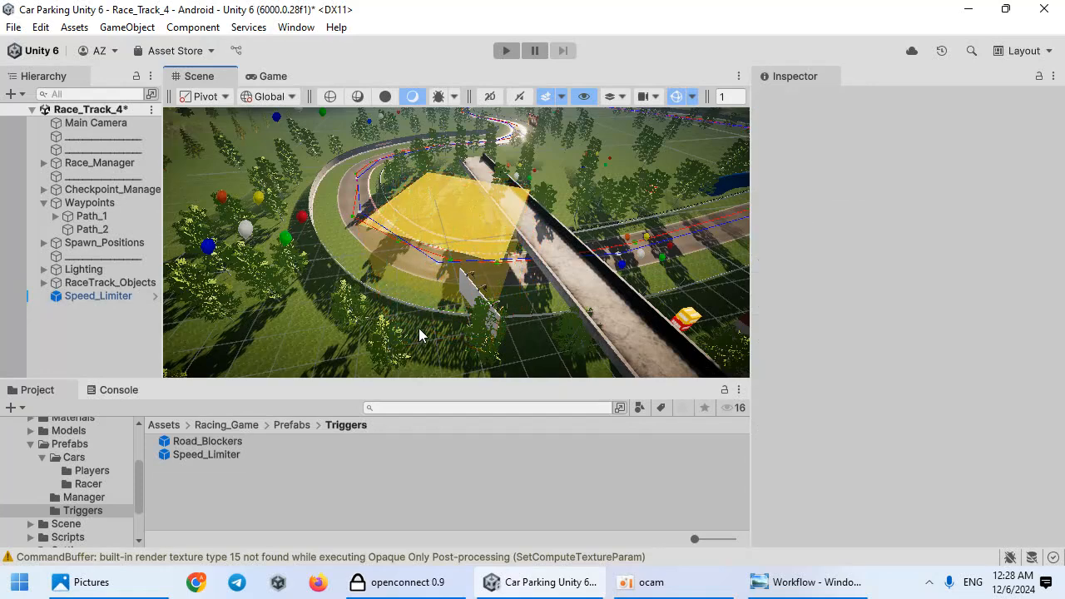
{"action": "left_click_drag", "start_coordinate": [421, 305], "coordinate": [211, 229]}
{"action": "scroll", "coordinate": [461, 236], "scroll_direction": "down", "scroll_amount": 5}
{"action": "scroll", "coordinate": [529, 229], "scroll_direction": "up", "scroll_amount": 5}
{"action": "key", "text": "e"}
{"action": "left_click_drag", "start_coordinate": [484, 292], "coordinate": [385, 252]}
{"action": "key", "text": "r"}
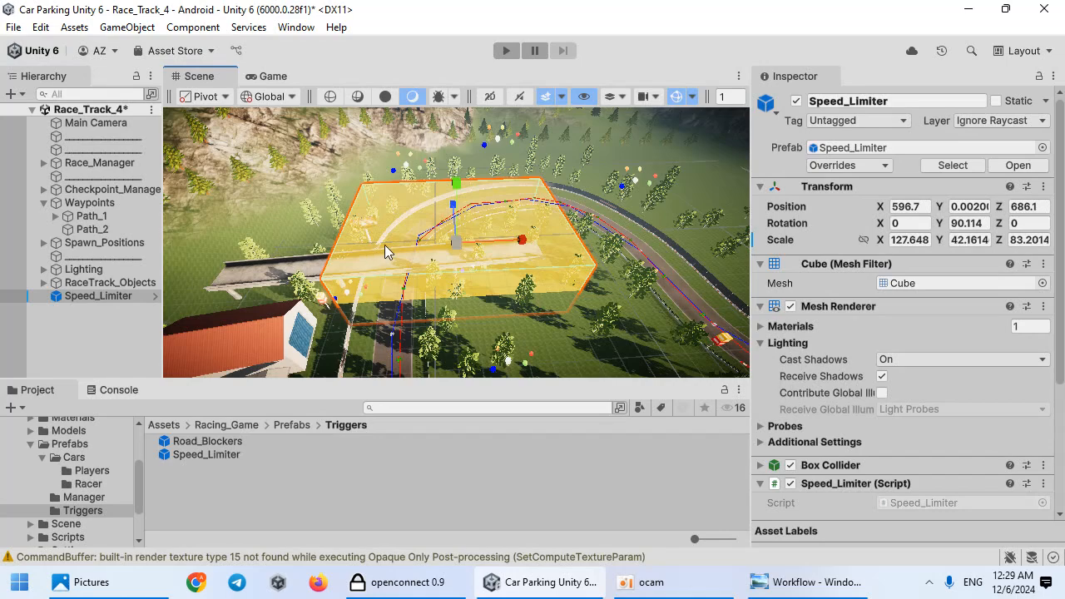
Step: Adjust the Speed_Limiter's size and position so it covers the curve, and inspect its speed settings
{"action": "left_click_drag", "start_coordinate": [514, 241], "coordinate": [588, 240]}
{"action": "left_click_drag", "start_coordinate": [393, 245], "coordinate": [440, 247]}
{"action": "left_click_drag", "start_coordinate": [395, 236], "coordinate": [271, 220], "text": "alt"}
{"action": "key", "text": "r"}
{"action": "left_click_drag", "start_coordinate": [435, 200], "coordinate": [414, 186]}
{"action": "key", "text": "w"}
{"action": "left_click_drag", "start_coordinate": [514, 262], "coordinate": [457, 238], "text": "alt"}
{"action": "scroll", "coordinate": [805, 410], "scroll_direction": "down", "scroll_amount": 3}
{"action": "scroll", "coordinate": [816, 399], "scroll_direction": "down", "scroll_amount": 3}
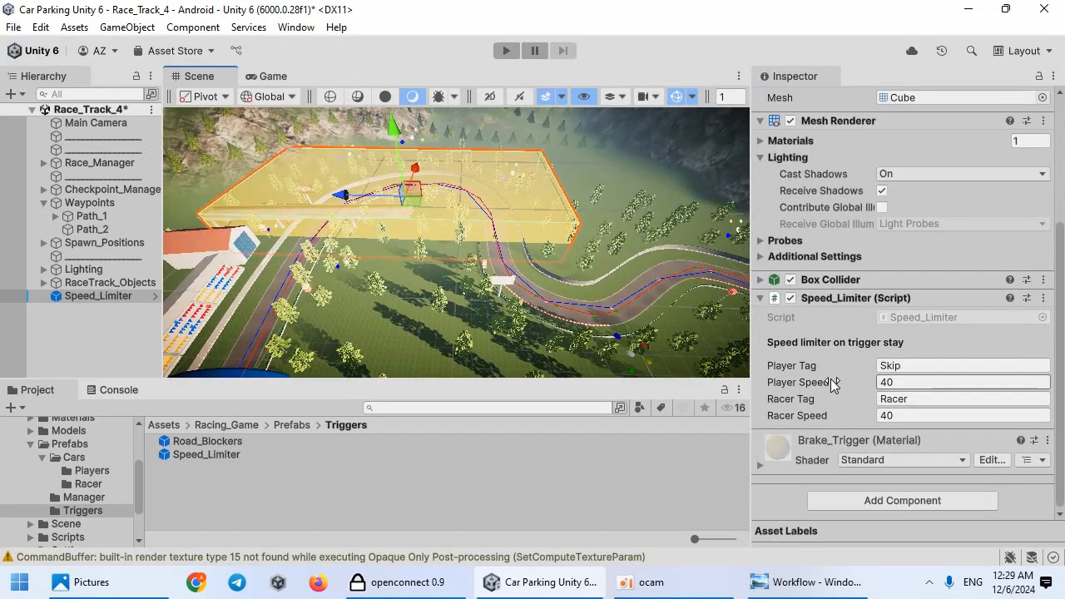
{"action": "left_click", "coordinate": [904, 384]}
{"action": "left_click", "coordinate": [909, 417]}
Step: Duplicate the Speed_Limiter and move the copy over another bend of the track
{"action": "middle_click_drag", "start_coordinate": [492, 207], "coordinate": [407, 225]}
{"action": "key", "text": "ctrl+d"}
{"action": "left_click_drag", "start_coordinate": [380, 218], "coordinate": [526, 329]}
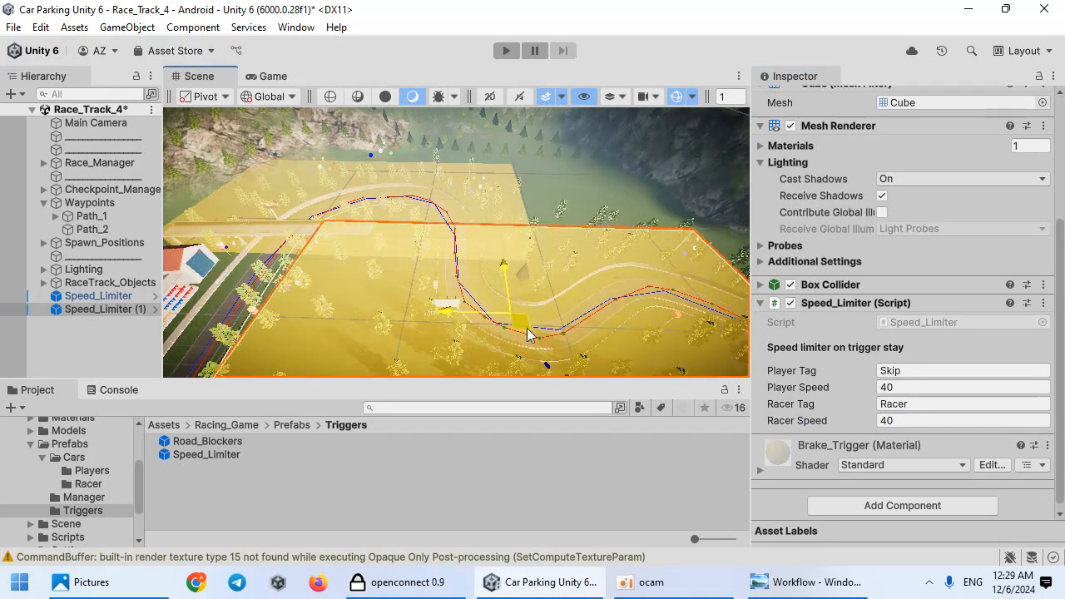
{"action": "key", "text": "f"}
{"action": "left_click_drag", "start_coordinate": [524, 250], "coordinate": [561, 224]}
{"action": "scroll", "coordinate": [474, 229], "scroll_direction": "up", "scroll_amount": 8}
{"action": "scroll", "coordinate": [468, 235], "scroll_direction": "down", "scroll_amount": 6}
{"action": "key", "text": "w"}
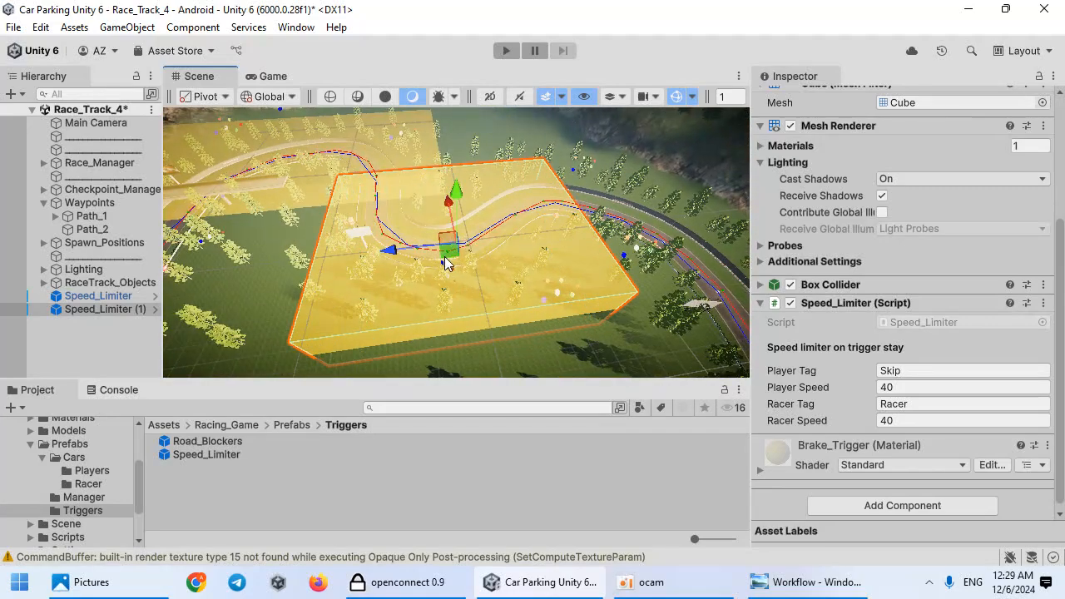
Step: Fine-tune the second Speed_Limiter's position and size along the curve
{"action": "left_click_drag", "start_coordinate": [446, 263], "coordinate": [479, 241]}
{"action": "left_click_drag", "start_coordinate": [470, 188], "coordinate": [468, 199]}
{"action": "left_click_drag", "start_coordinate": [544, 220], "coordinate": [552, 218]}
{"action": "scroll", "coordinate": [535, 257], "scroll_direction": "down", "scroll_amount": 6}
{"action": "middle_click_drag", "start_coordinate": [522, 323], "coordinate": [508, 285]}
{"action": "key", "text": "w"}
Step: Duplicate a third Speed_Limiter, rotate it and position it over the next curve
{"action": "key", "text": "ctrl+d"}
{"action": "left_click_drag", "start_coordinate": [453, 208], "coordinate": [555, 307]}
{"action": "key", "text": "e"}
{"action": "left_click_drag", "start_coordinate": [520, 337], "coordinate": [459, 268]}
{"action": "key", "text": "w"}
{"action": "left_click_drag", "start_coordinate": [598, 299], "coordinate": [542, 280]}
{"action": "left_click_drag", "start_coordinate": [714, 300], "coordinate": [501, 237], "text": "alt"}
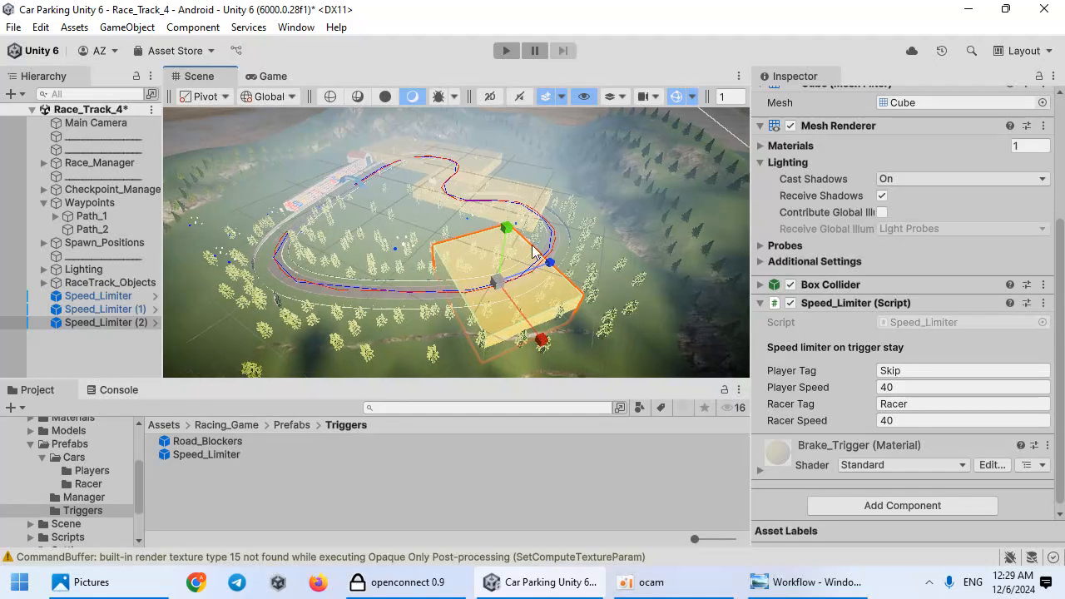
Step: Duplicate a fourth Speed_Limiter and move it over another section of the track
{"action": "key", "text": "ctrl+d"}
{"action": "left_click_drag", "start_coordinate": [496, 284], "coordinate": [285, 284]}
{"action": "key", "text": "f"}
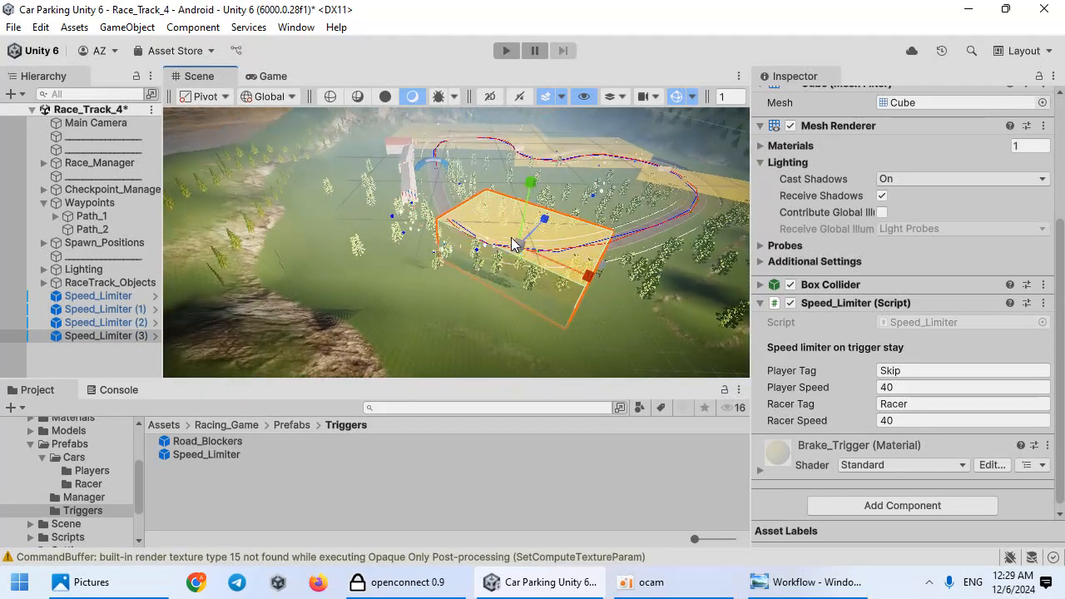
{"action": "left_click_drag", "start_coordinate": [552, 215], "coordinate": [549, 219]}
{"action": "left_click_drag", "start_coordinate": [550, 219], "coordinate": [537, 244], "text": "alt"}
{"action": "mouse_move", "coordinate": [554, 325]}
{"action": "left_mouse_down"}
{"action": "mouse_move", "coordinate": [533, 318]}
{"action": "mouse_move", "coordinate": [544, 258]}
{"action": "left_mouse_up"}
{"action": "key", "text": "w"}
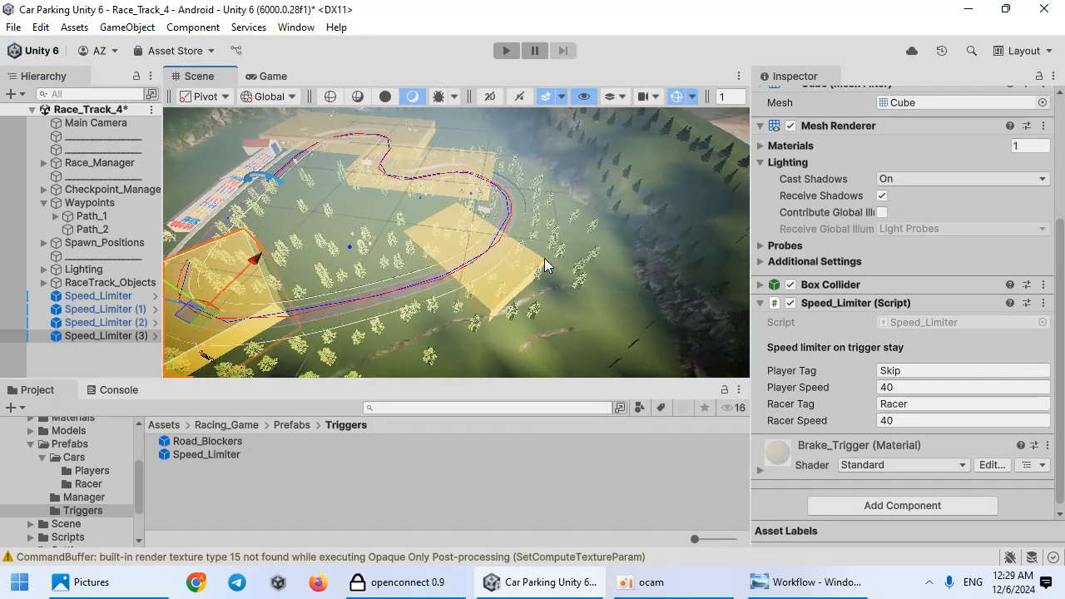
Step: Select one of the Speed_Limiters and set its Racer Speed to 70
{"action": "left_click", "coordinate": [604, 295]}
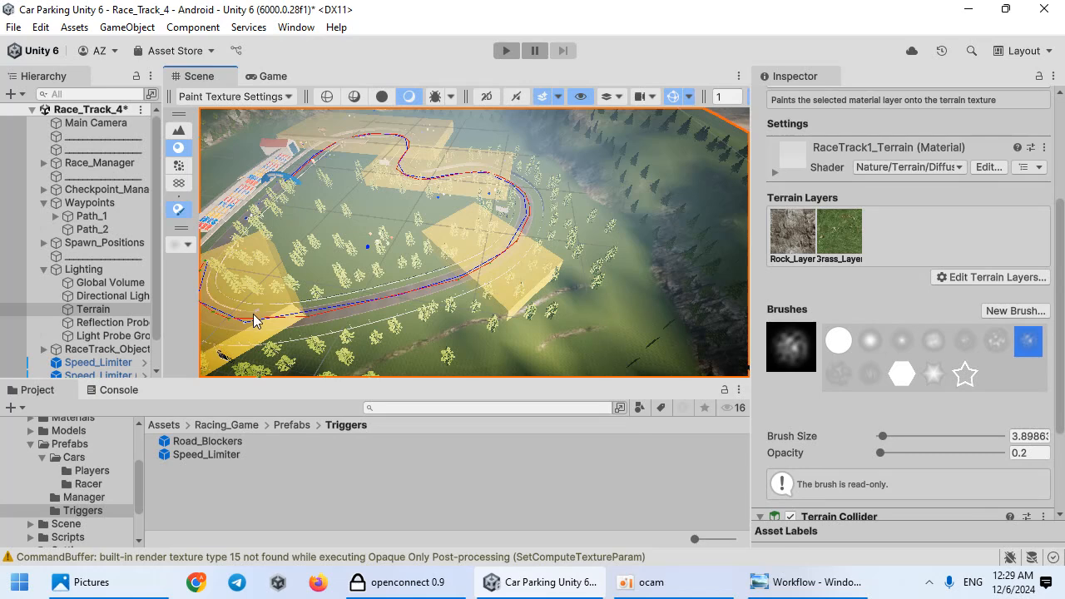
{"action": "scroll", "coordinate": [93, 347], "scroll_direction": "down", "scroll_amount": 2}
{"action": "left_click", "coordinate": [94, 352]}
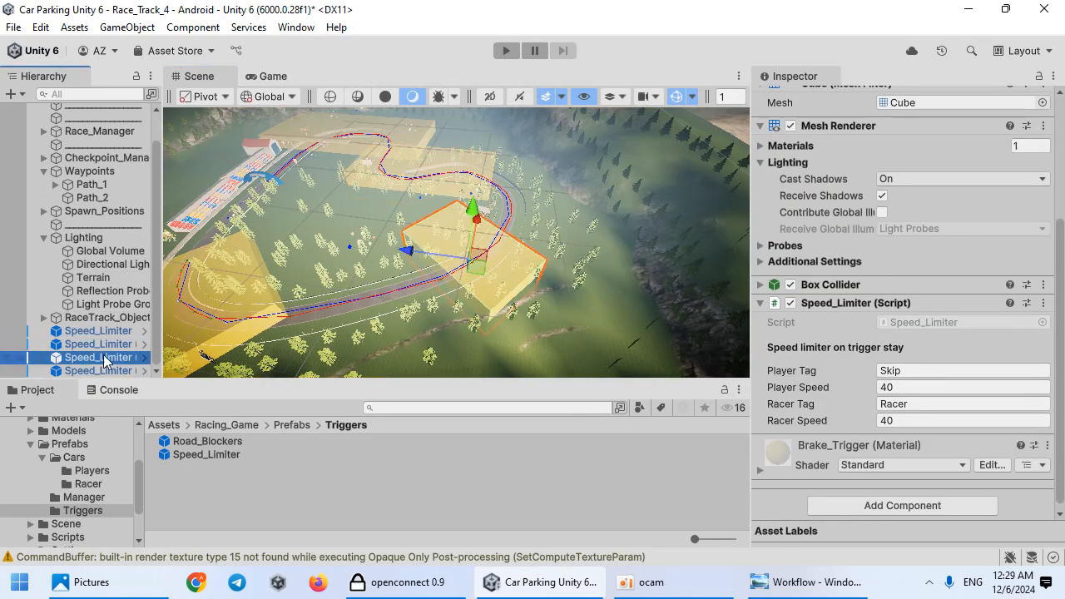
{"action": "scroll", "coordinate": [919, 448], "scroll_direction": "down", "scroll_amount": 1}
{"action": "left_click", "coordinate": [897, 385]}
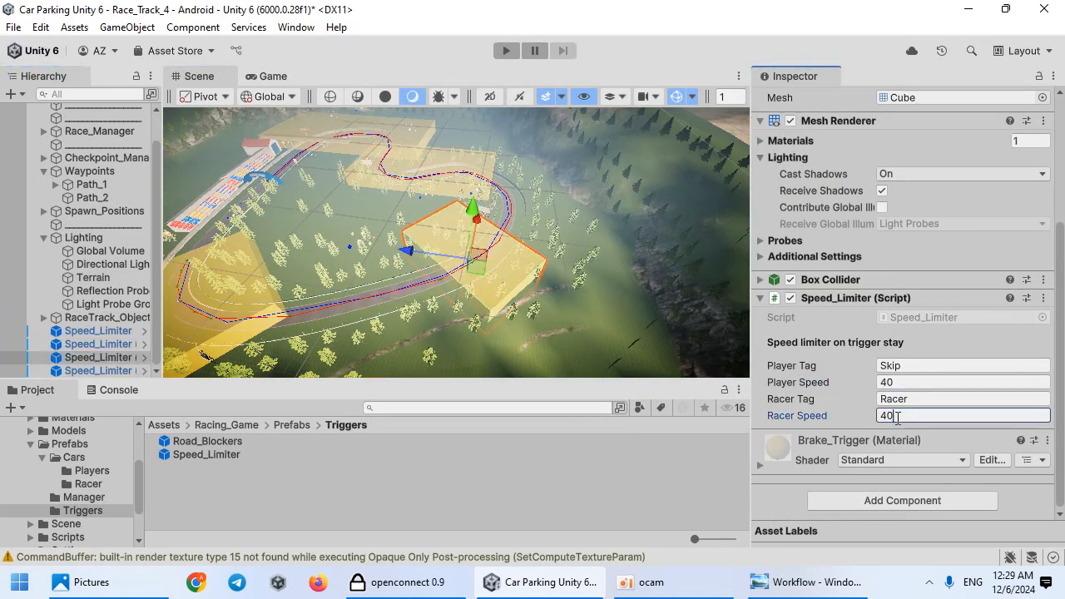
{"action": "left_click", "coordinate": [900, 381]}
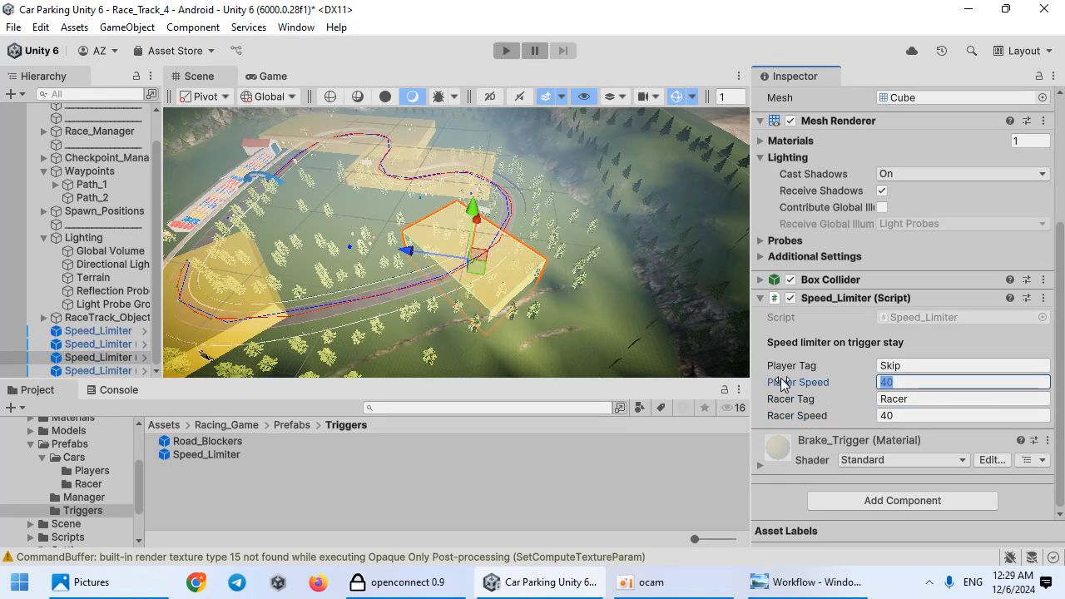
{"action": "left_click", "coordinate": [912, 368]}
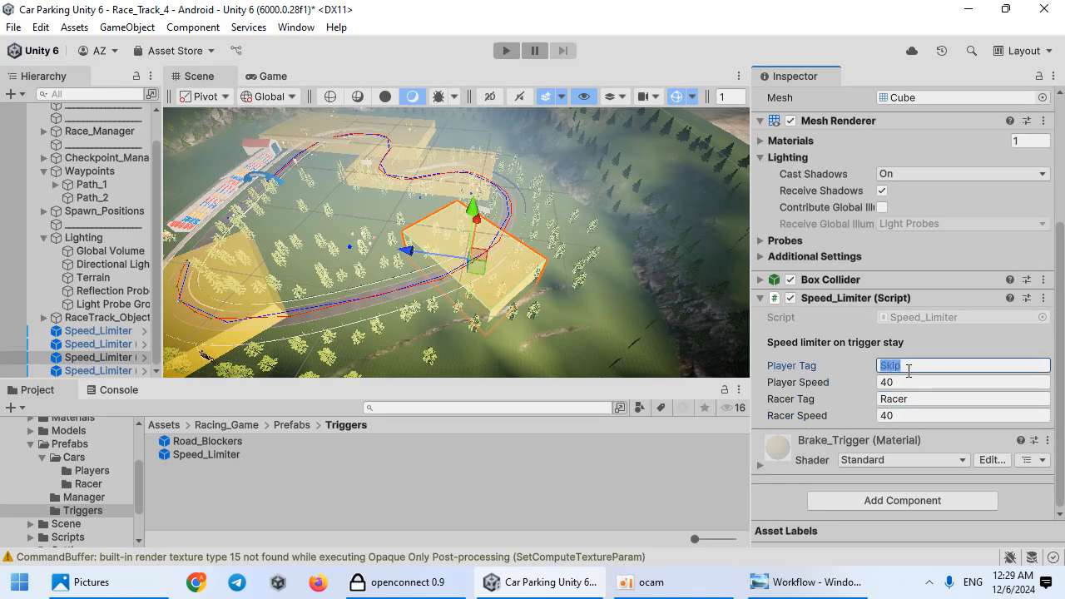
{"action": "left_click", "coordinate": [898, 417]}
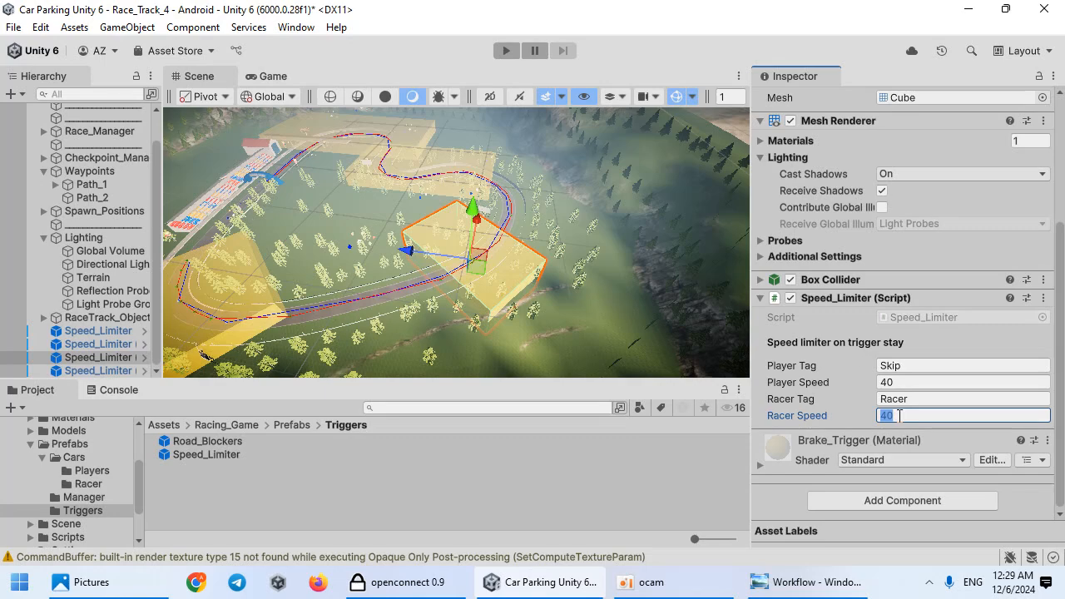
Step: Select another Speed_Limiter and set its Racer Speed to 20
{"action": "middle_click_drag", "start_coordinate": [374, 317], "coordinate": [481, 325]}
{"action": "middle_click_drag", "start_coordinate": [489, 208], "coordinate": [568, 283]}
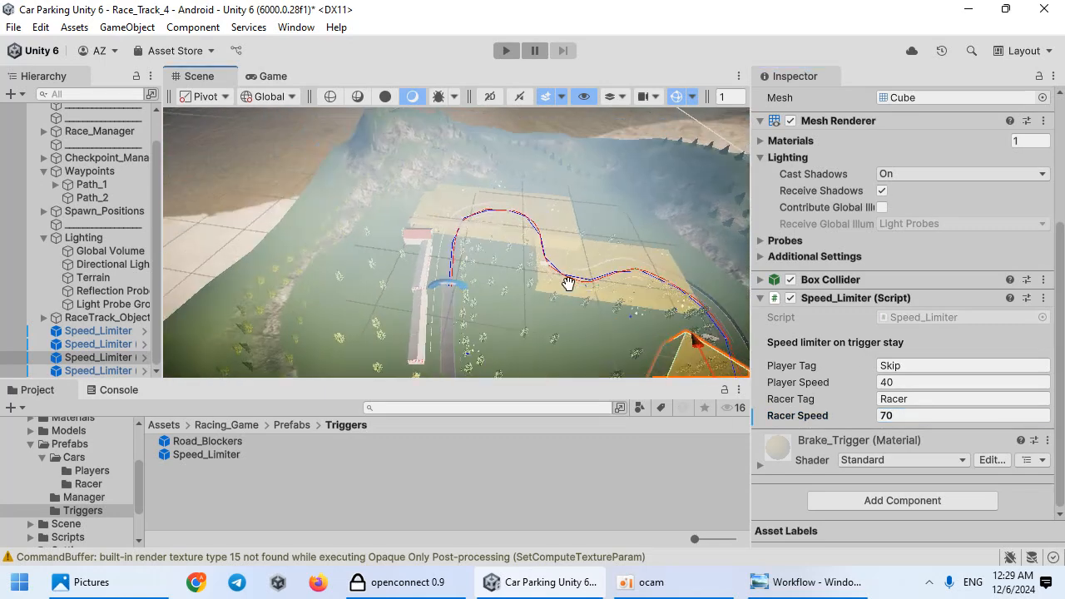
{"action": "left_click", "coordinate": [585, 263]}
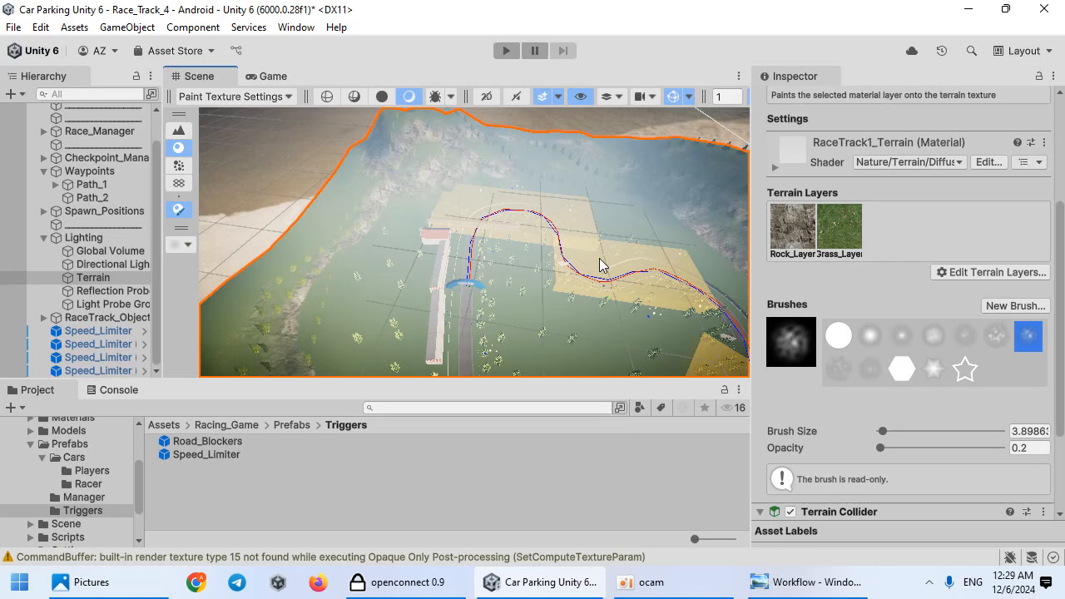
{"action": "left_click", "coordinate": [123, 346]}
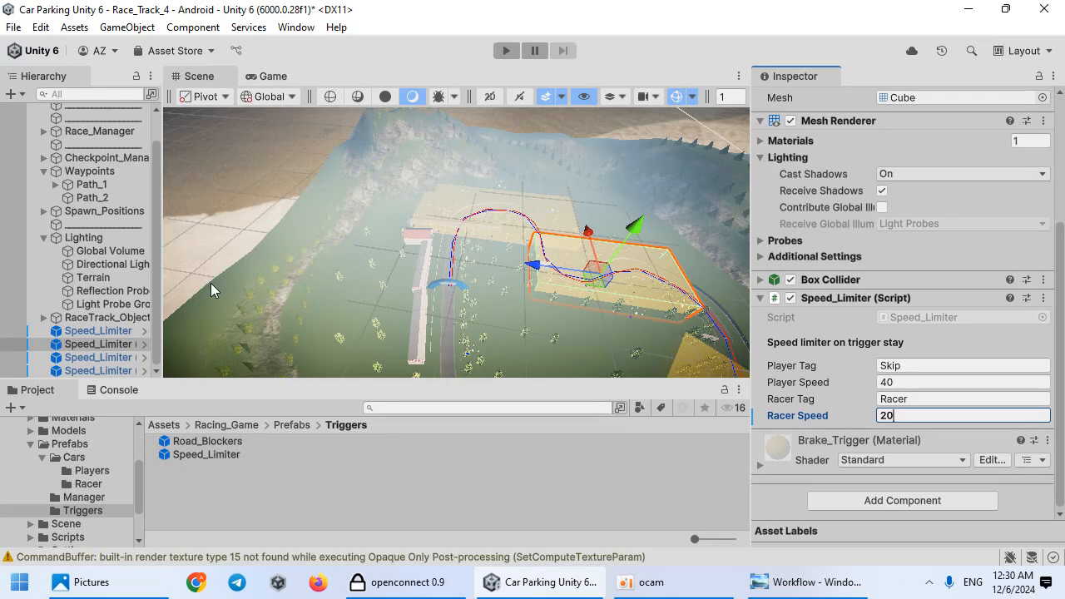
Step: Select all five Speed_Limiters and group them under a new empty parent
{"action": "left_click", "coordinate": [123, 333]}
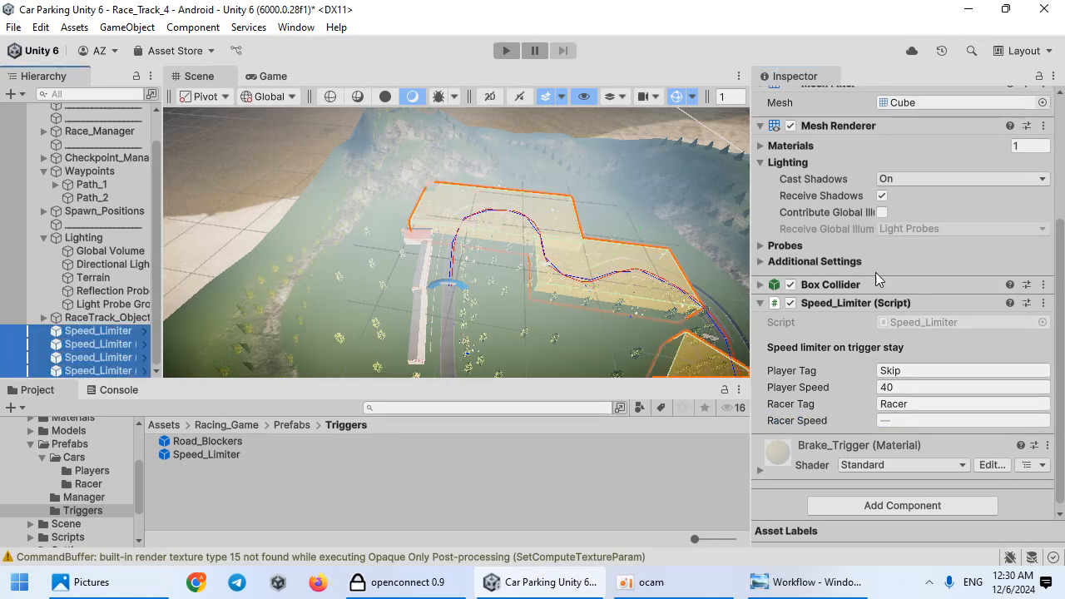
{"action": "scroll", "coordinate": [796, 235], "scroll_direction": "up", "scroll_amount": 3}
{"action": "left_click", "coordinate": [150, 30]}
{"action": "left_click", "coordinate": [188, 48]}
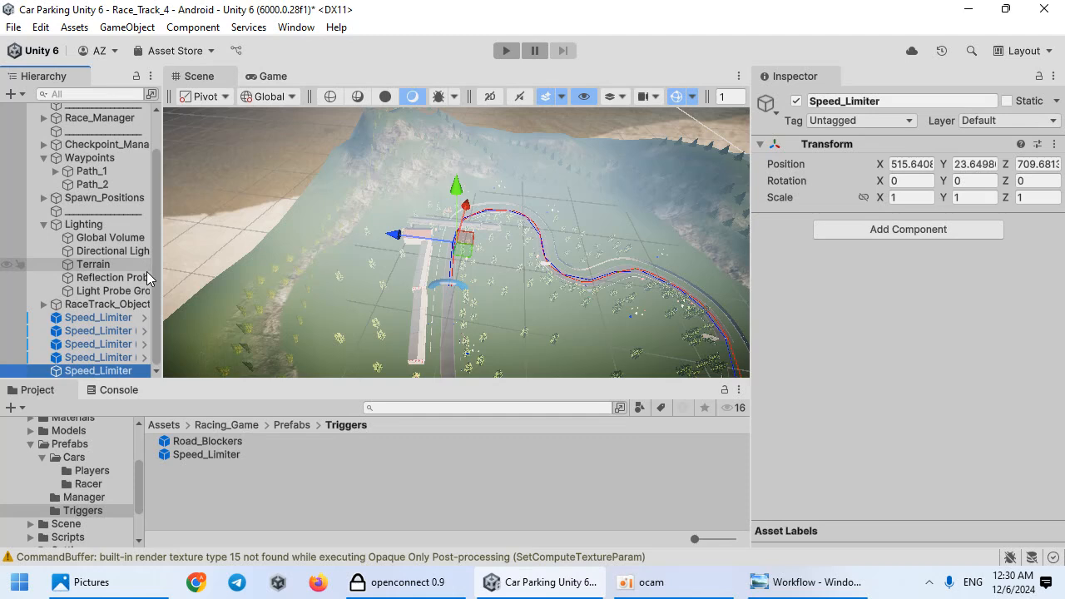
{"action": "right_click", "coordinate": [101, 348]}
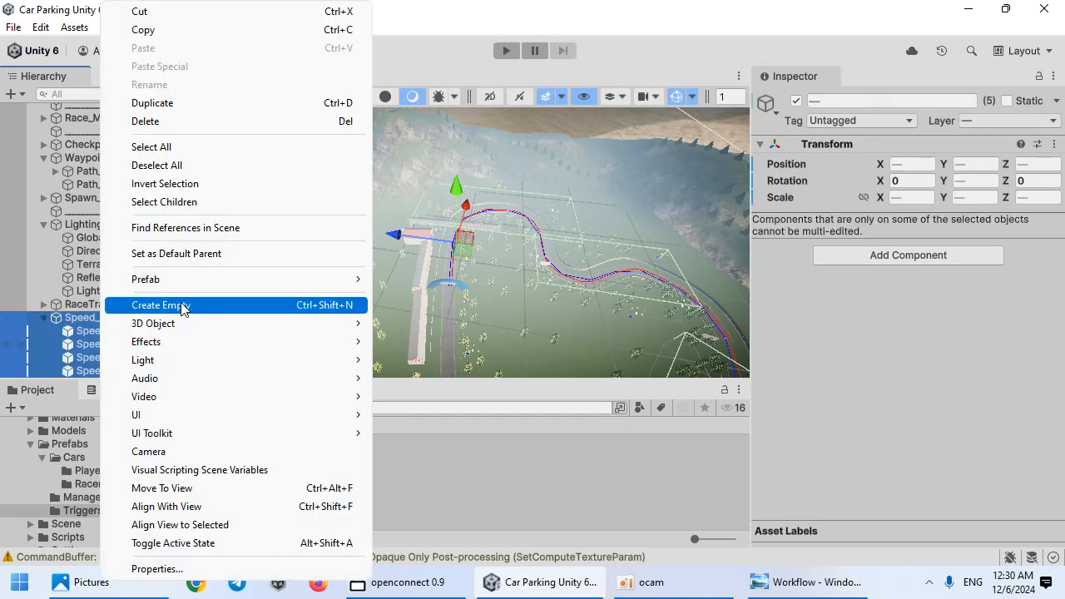
{"action": "mouse_move", "coordinate": [325, 285]}
{"action": "left_click", "coordinate": [463, 376]}
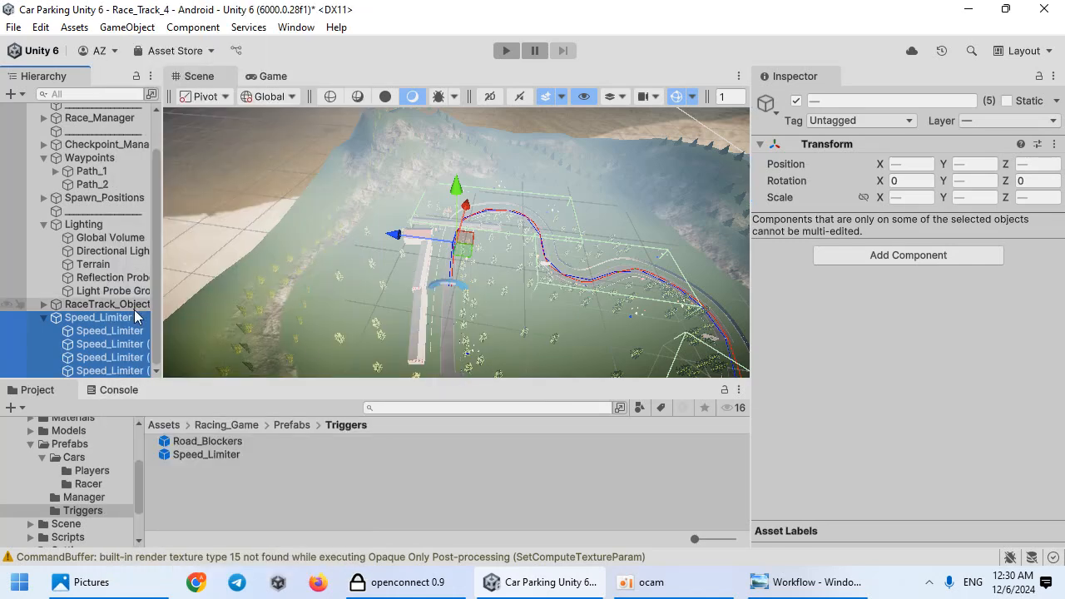
Step: Enter Play mode to test the race with the speed limiters
{"action": "scroll", "coordinate": [108, 154], "scroll_direction": "up", "scroll_amount": 2}
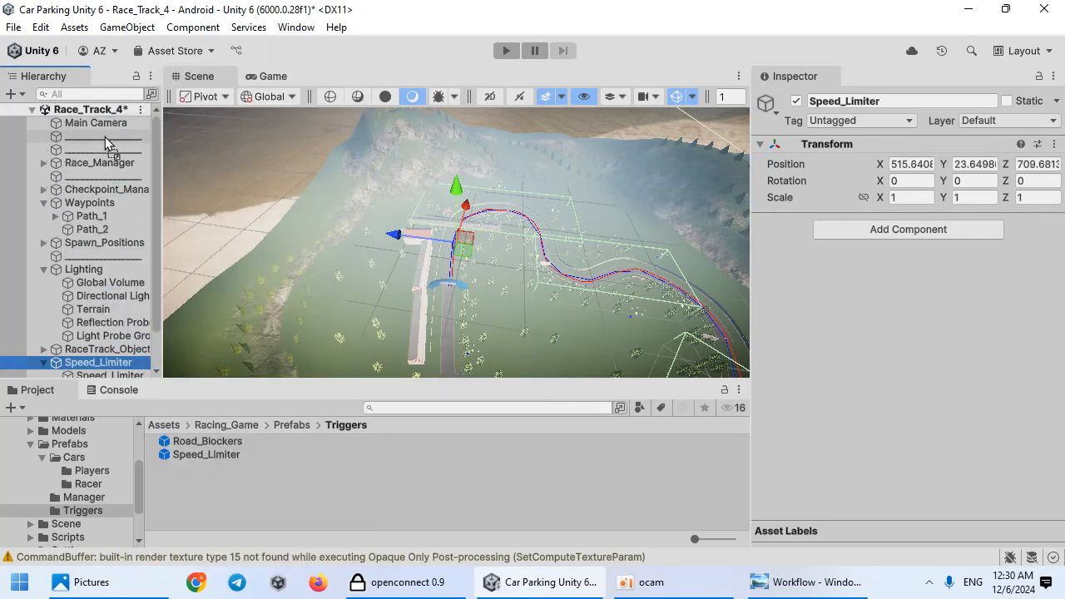
{"action": "key", "text": "ctrl+p"}
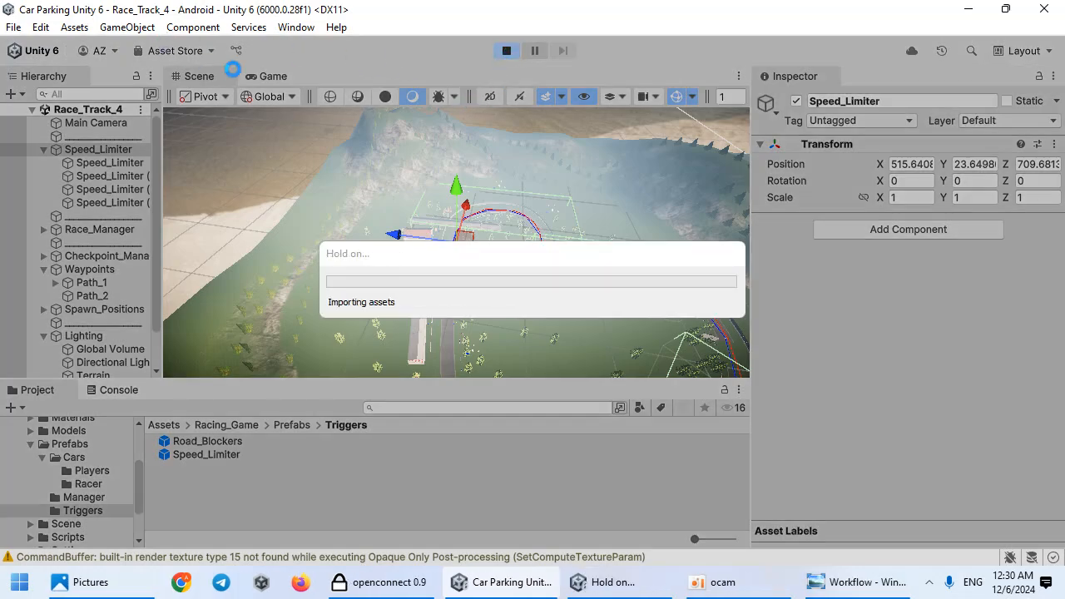
Step: Exit Play mode and rotate the first spawn position to about 8.8° around Y to face along the track
{"action": "key", "text": "ctrl+p"}
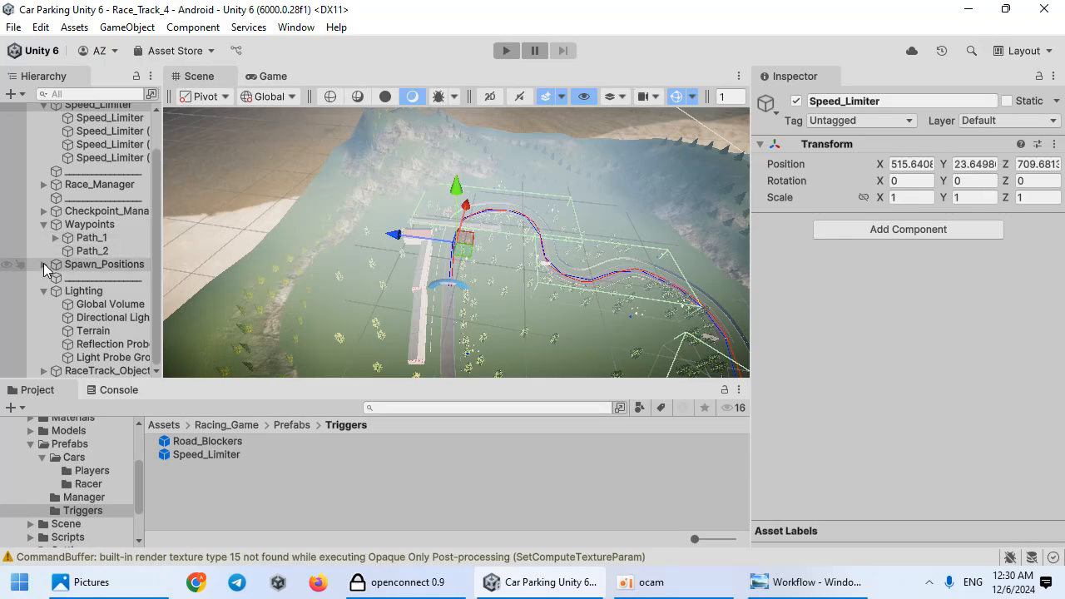
{"action": "left_click", "coordinate": [44, 265]}
{"action": "left_click", "coordinate": [77, 277]}
{"action": "key", "text": "f"}
{"action": "right_click_drag", "start_coordinate": [434, 317], "coordinate": [446, 294]}
{"action": "key", "text": "s"}
{"action": "key", "text": "e"}
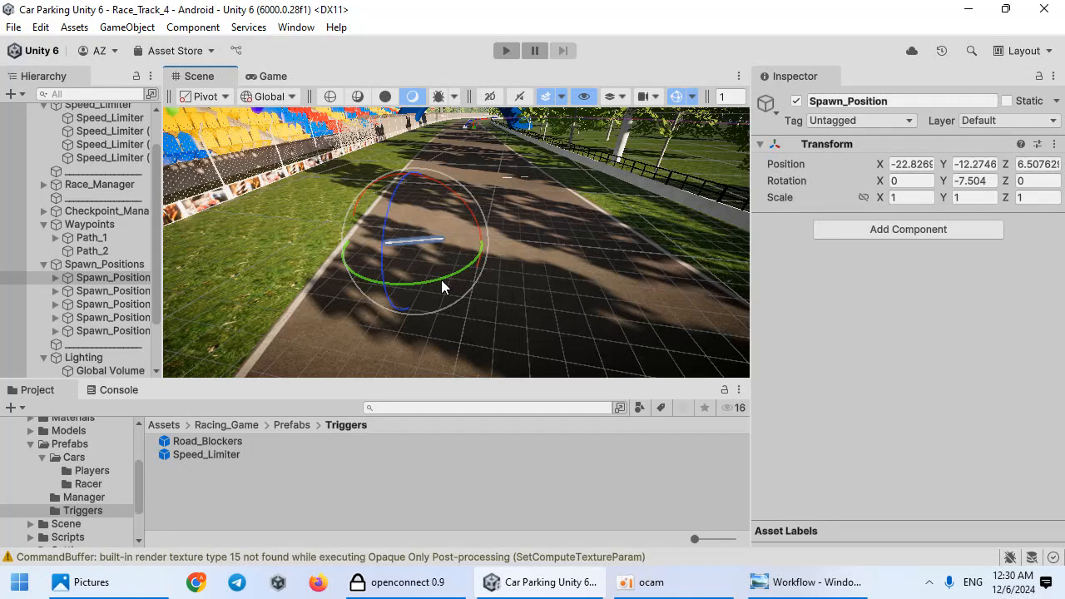
{"action": "left_click_drag", "start_coordinate": [387, 266], "coordinate": [391, 265]}
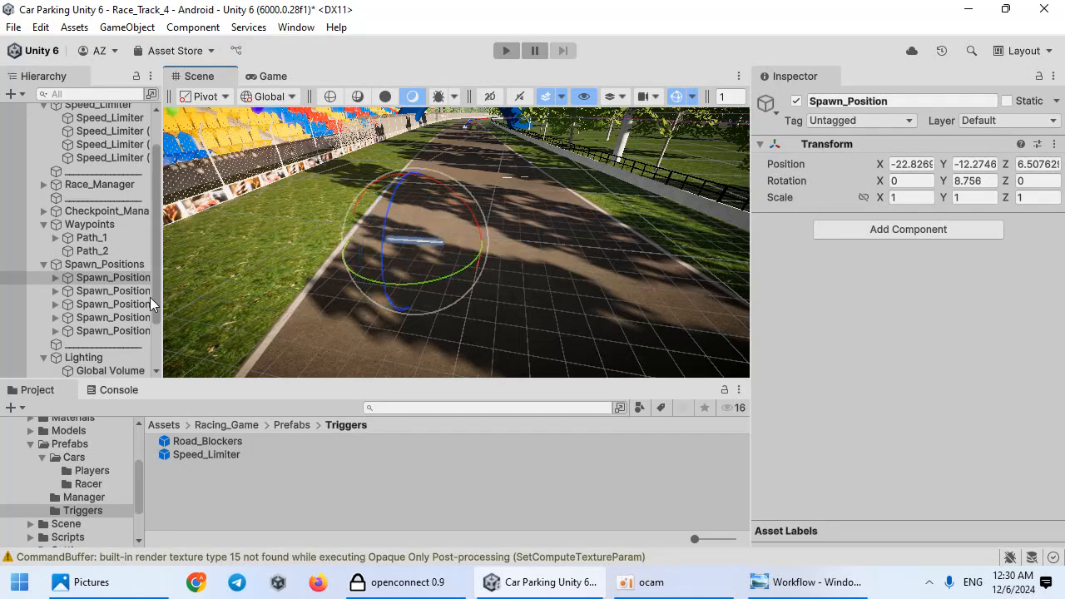
Step: Adjust the rotation of the remaining spawn positions so they line up with the track, undoing a stray move
{"action": "key", "text": "f"}
{"action": "left_click_drag", "start_coordinate": [474, 286], "coordinate": [418, 284]}
{"action": "double_click", "coordinate": [124, 305]}
{"action": "double_click", "coordinate": [124, 317]}
{"action": "mouse_move", "coordinate": [488, 288]}
{"action": "left_mouse_down"}
{"action": "mouse_move", "coordinate": [458, 288]}
{"action": "mouse_move", "coordinate": [470, 287]}
{"action": "left_mouse_up"}
{"action": "double_click", "coordinate": [124, 330]}
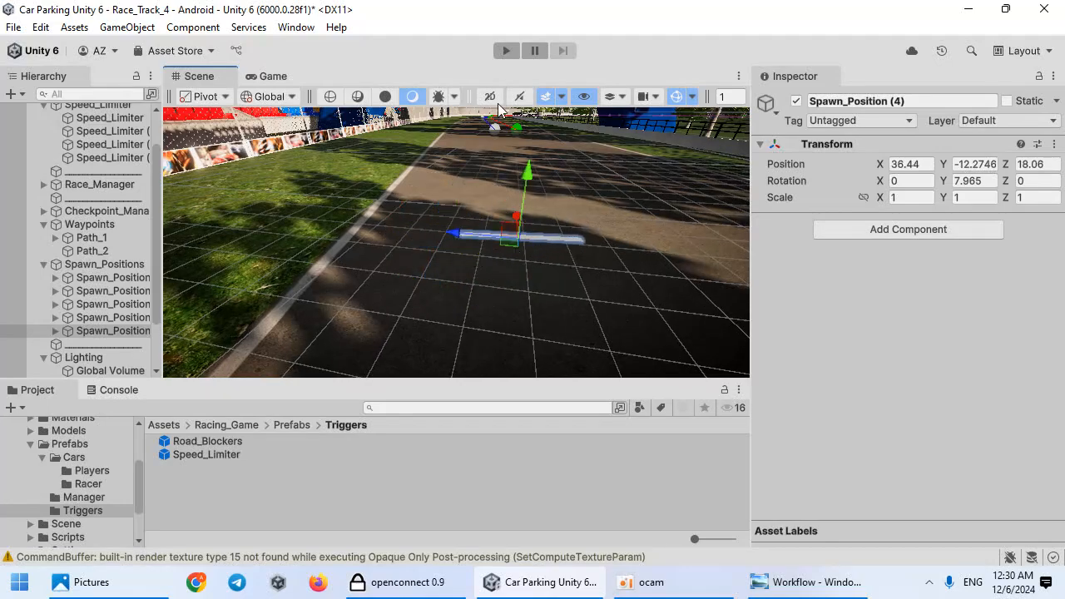
{"action": "left_click_drag", "start_coordinate": [483, 186], "coordinate": [336, 184], "text": "alt"}
{"action": "mouse_move", "coordinate": [336, 183]}
{"action": "right_mouse_down"}
{"action": "mouse_move", "coordinate": [349, 141]}
{"action": "mouse_move", "coordinate": [346, 187]}
{"action": "right_mouse_up"}
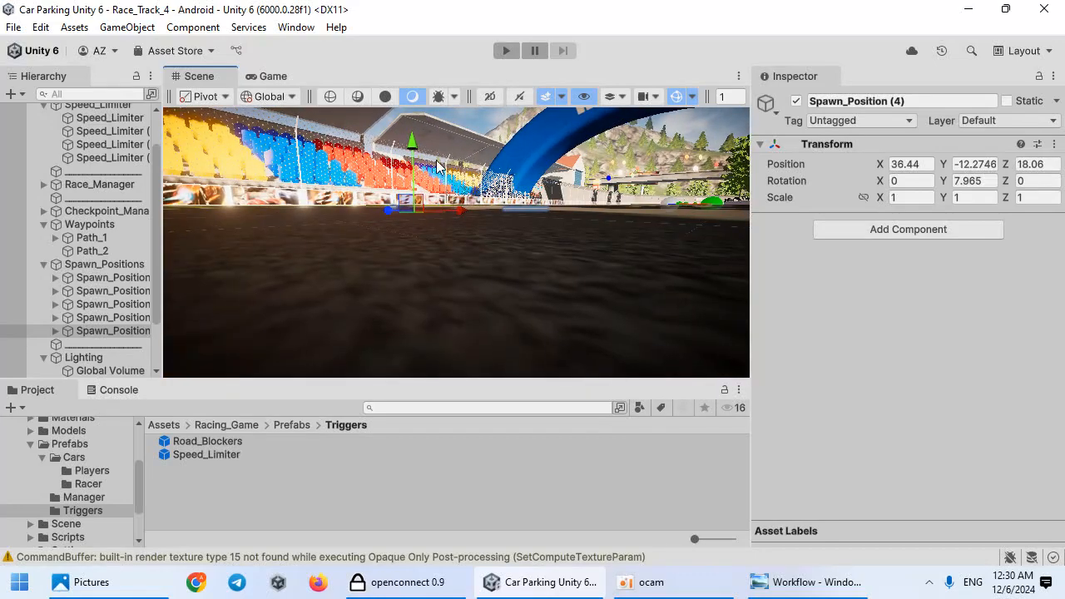
{"action": "left_click_drag", "start_coordinate": [415, 138], "coordinate": [414, 146]}
{"action": "key", "text": "ctrl+z"}
Step: Enter Play mode with the Game view maximized and start the race
{"action": "left_click", "coordinate": [505, 52]}
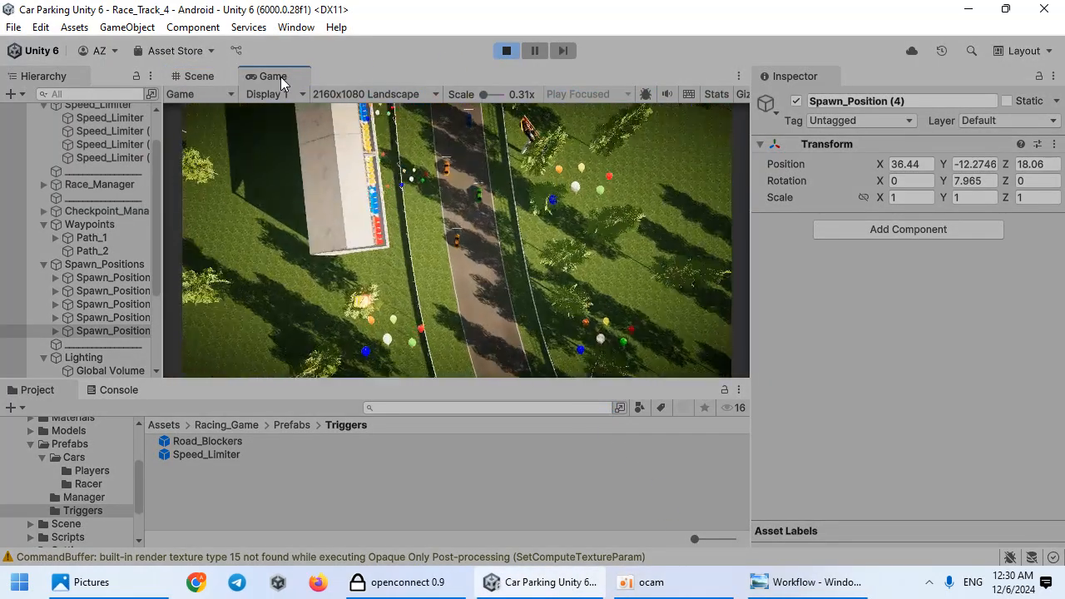
{"action": "double_click", "coordinate": [279, 75]}
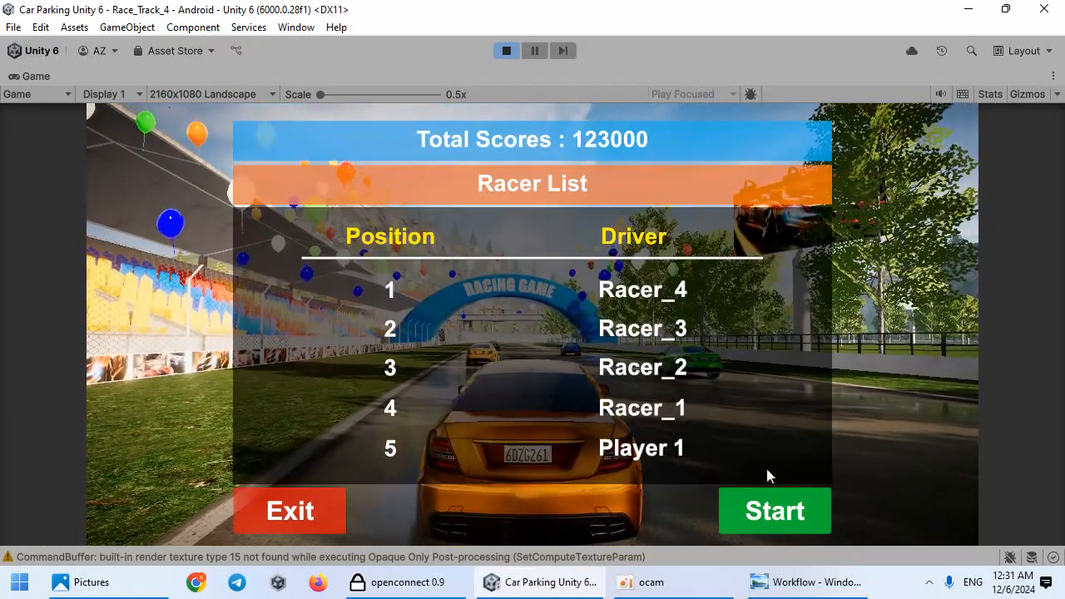
{"action": "left_click", "coordinate": [774, 522]}
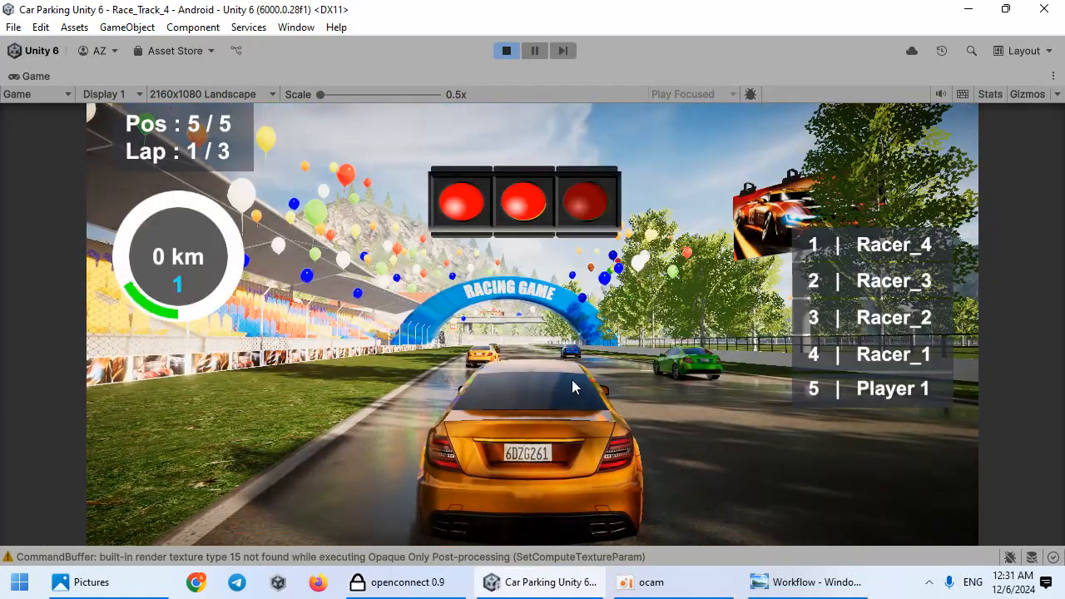
Step: Drive the player car along the track to test the racers and speed limiters
{"action": "key", "text": "w"}
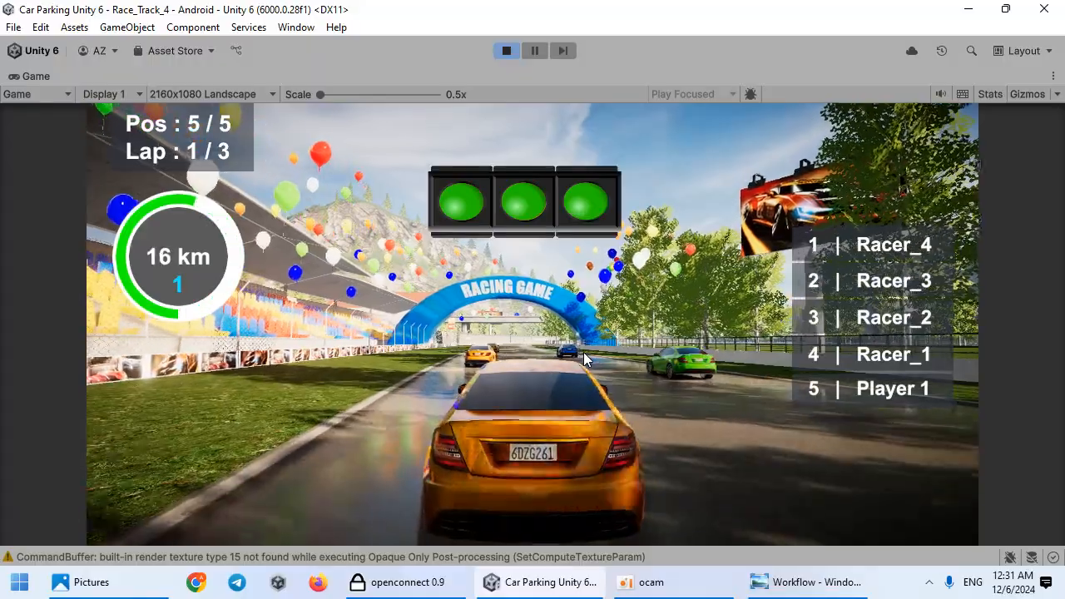
{"action": "key", "text": "a"}
{"action": "key", "text": "w"}
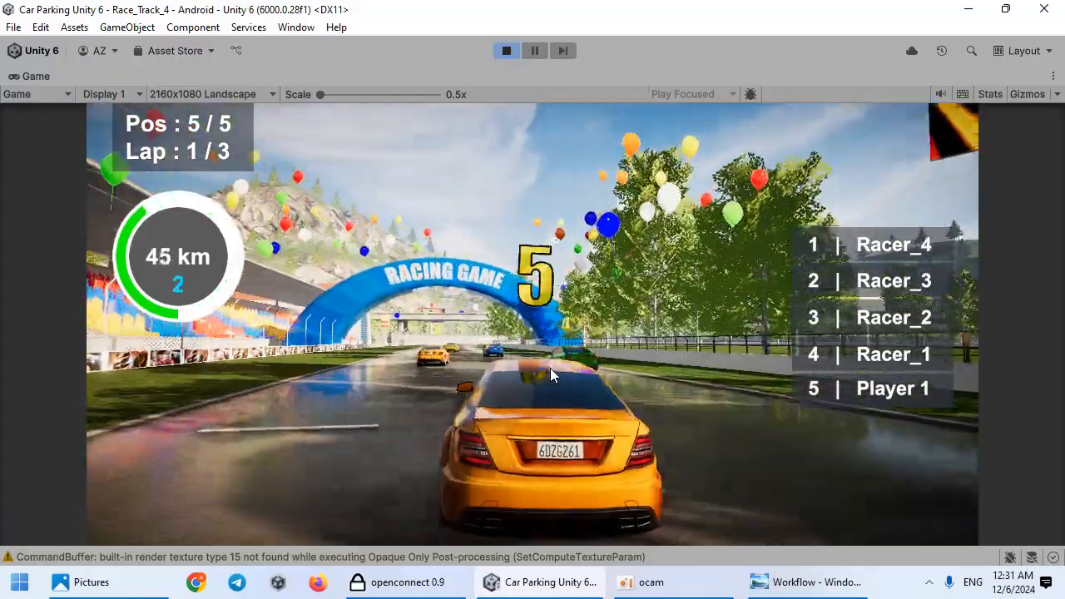
{"action": "key", "text": "w"}
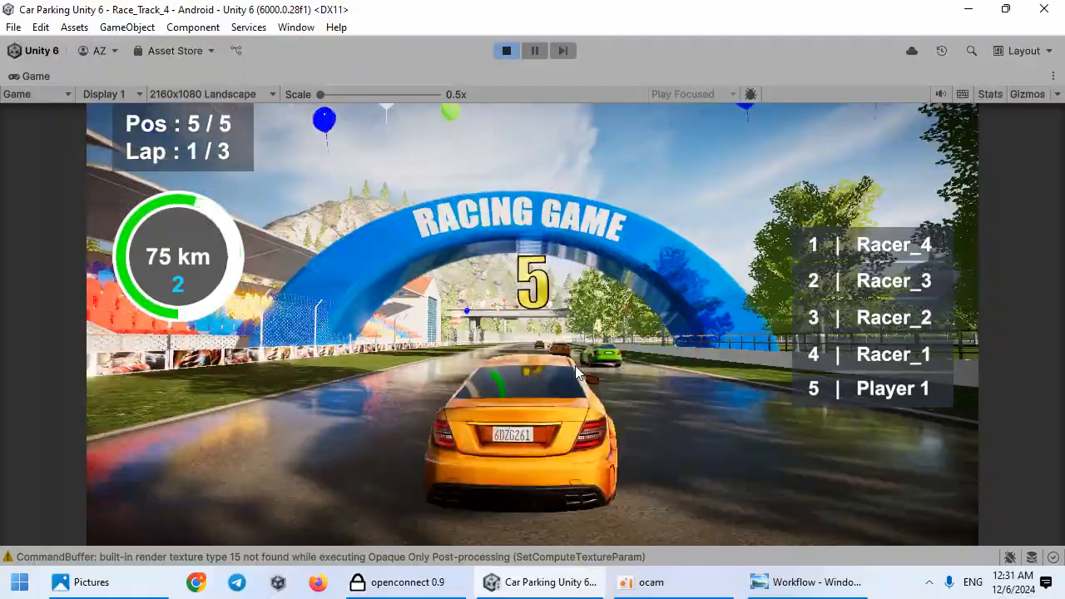
{"action": "key", "text": "w"}
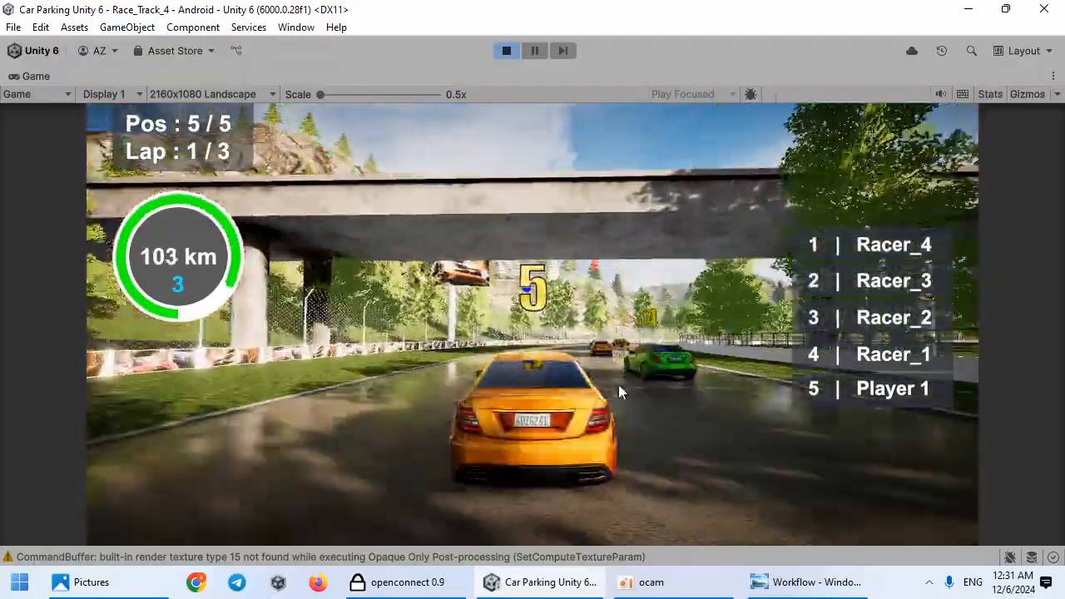
{"action": "key", "text": "d"}
{"action": "key", "text": "s"}
{"action": "key", "text": "s"}
{"action": "key", "text": "d"}
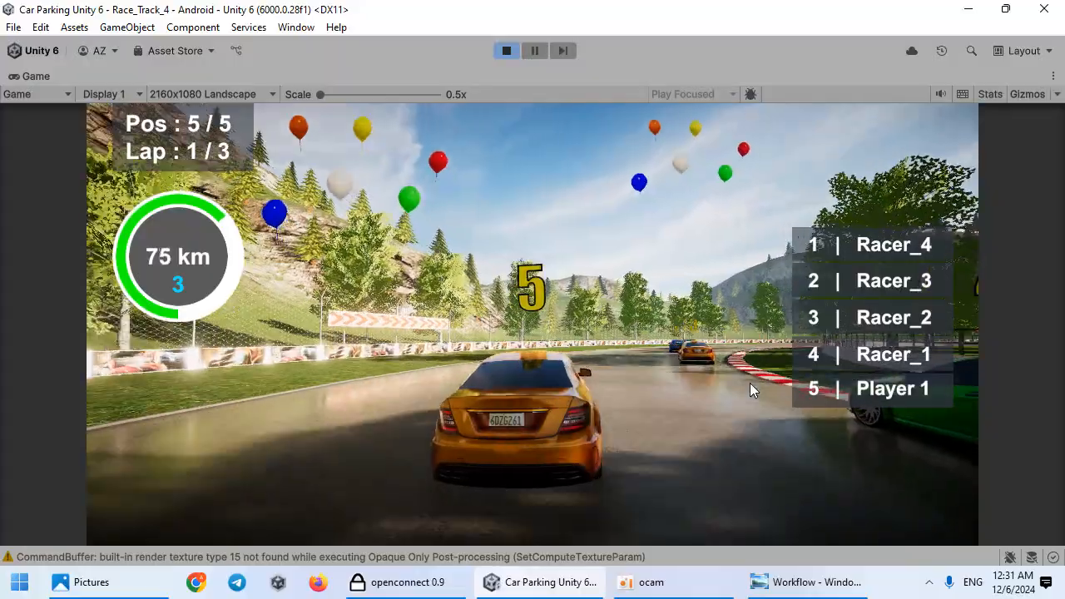
{"action": "key", "text": "w"}
{"action": "key", "text": "s"}
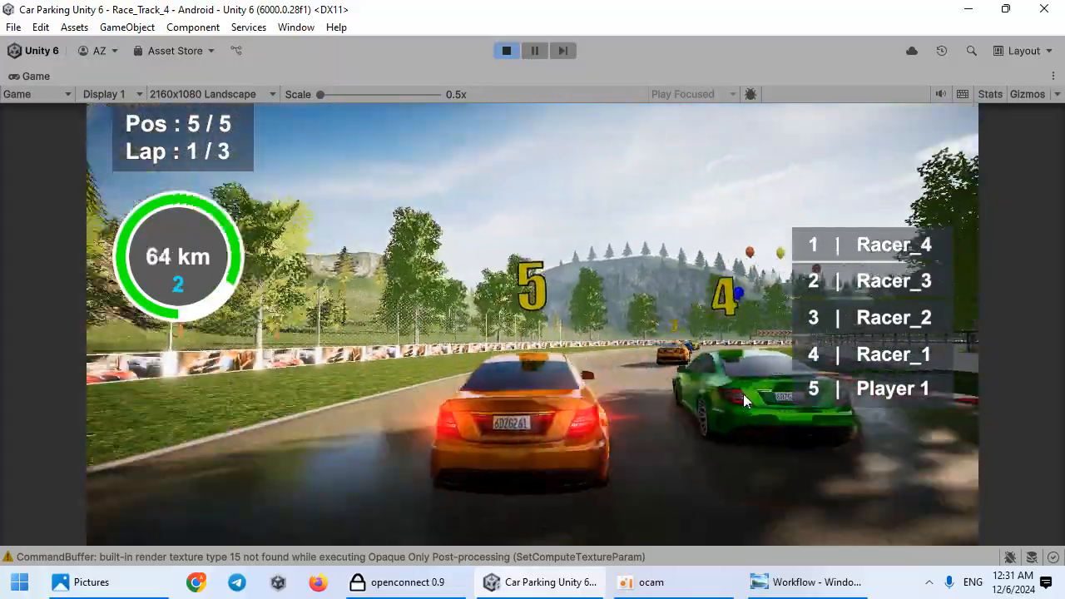
{"action": "key", "text": "d"}
{"action": "key", "text": "w"}
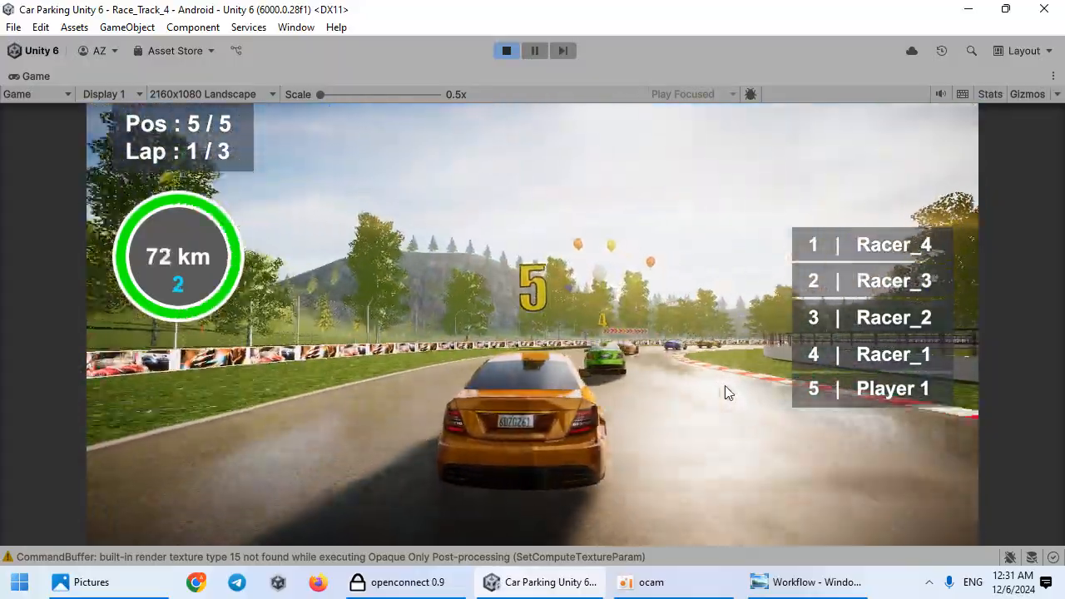
{"action": "key", "text": "d"}
{"action": "key", "text": "d"}
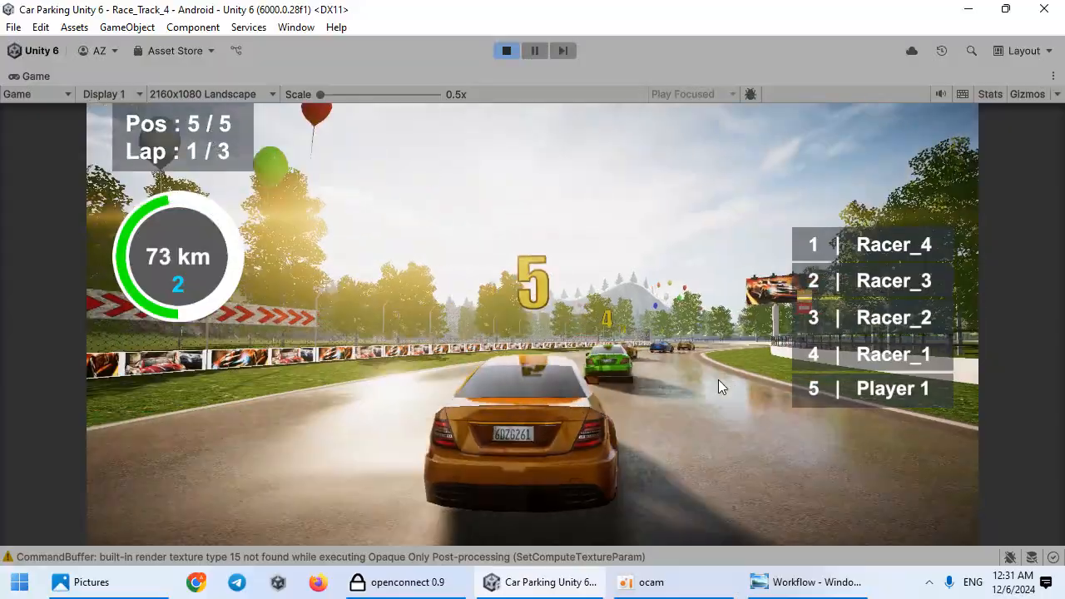
{"action": "key", "text": "w"}
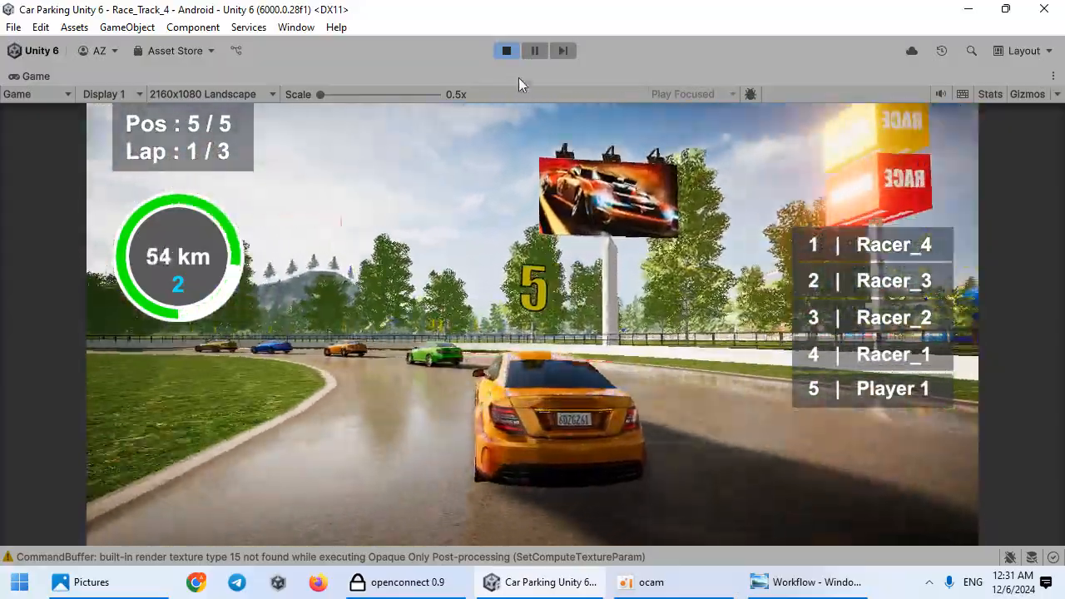
Step: Stop Play mode, select Path_2 and place waypoints along the first stretch of the track
{"action": "left_click", "coordinate": [507, 51]}
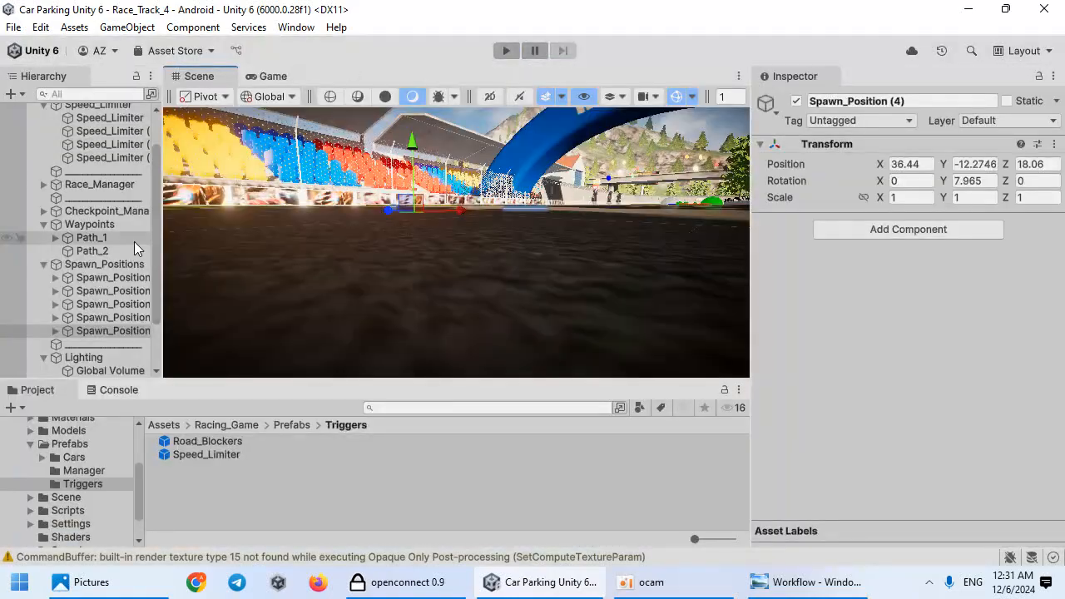
{"action": "left_click", "coordinate": [217, 79]}
{"action": "mouse_move", "coordinate": [500, 225]}
{"action": "right_mouse_down"}
{"action": "mouse_move", "coordinate": [566, 357]}
{"action": "mouse_move", "coordinate": [725, 250]}
{"action": "mouse_move", "coordinate": [508, 185]}
{"action": "mouse_move", "coordinate": [477, 233]}
{"action": "mouse_move", "coordinate": [482, 227]}
{"action": "right_mouse_up"}
{"action": "key", "text": "s"}
{"action": "key", "text": "w"}
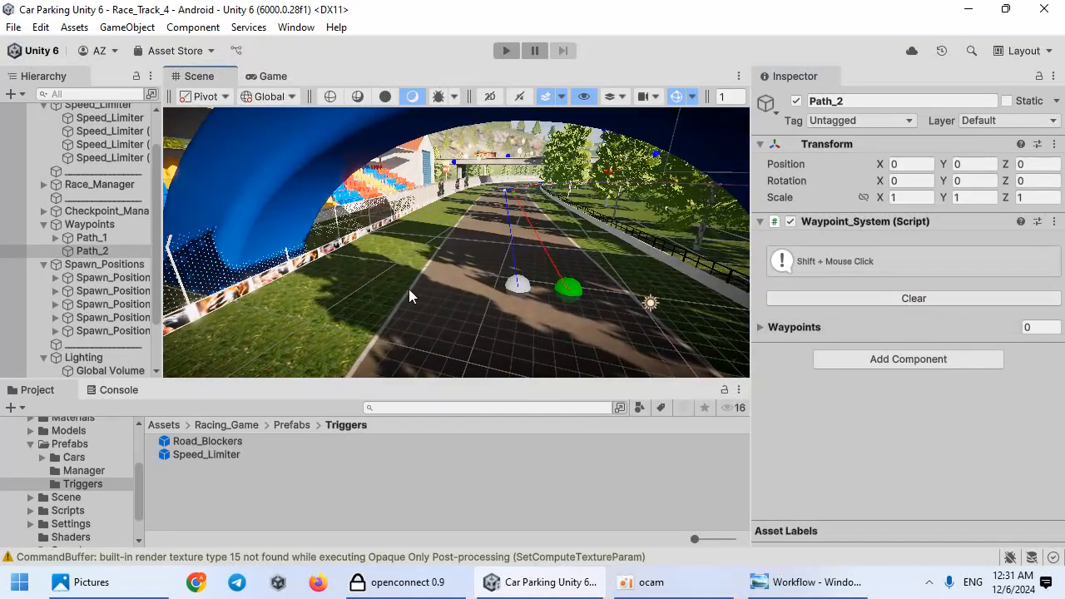
{"action": "right_click_drag", "start_coordinate": [429, 284], "coordinate": [466, 298]}
{"action": "key", "text": "w"}
{"action": "left_click", "coordinate": [428, 287], "text": "shift"}
{"action": "key", "text": "w"}
{"action": "left_click", "coordinate": [433, 285], "text": "shift"}
{"action": "key", "text": "w"}
{"action": "left_click", "coordinate": [445, 290], "text": "shift"}
{"action": "key", "text": "w"}
{"action": "left_click", "coordinate": [466, 298], "text": "shift"}
{"action": "right_click_drag", "start_coordinate": [384, 313], "coordinate": [486, 305]}
{"action": "key", "text": "w"}
{"action": "left_click", "coordinate": [460, 301], "text": "shift"}
{"action": "key", "text": "w"}
{"action": "left_click", "coordinate": [473, 323], "text": "shift"}
{"action": "key", "text": "w"}
{"action": "left_click", "coordinate": [425, 315], "text": "shift"}
{"action": "key", "text": "w"}
{"action": "left_click", "coordinate": [506, 346], "text": "shift"}
{"action": "key", "text": "w"}
{"action": "left_click", "coordinate": [469, 316], "text": "shift"}
{"action": "key", "text": "w"}
{"action": "left_click", "coordinate": [468, 337], "text": "shift"}
{"action": "key", "text": "w"}
{"action": "left_click", "coordinate": [562, 344], "text": "shift"}
{"action": "key", "text": "w"}
{"action": "left_click", "coordinate": [528, 330], "text": "shift"}
{"action": "key", "text": "w"}
{"action": "right_click_drag", "start_coordinate": [574, 323], "coordinate": [512, 322]}
{"action": "key", "text": "w"}
{"action": "key", "text": "w"}
{"action": "right_click_drag", "start_coordinate": [602, 297], "coordinate": [498, 288]}
{"action": "left_click", "coordinate": [492, 336], "text": "shift"}
{"action": "key", "text": "w"}
{"action": "right_click_drag", "start_coordinate": [465, 324], "coordinate": [543, 289]}
{"action": "key", "text": "w"}
{"action": "left_click", "coordinate": [544, 326], "text": "shift"}
{"action": "key", "text": "w"}
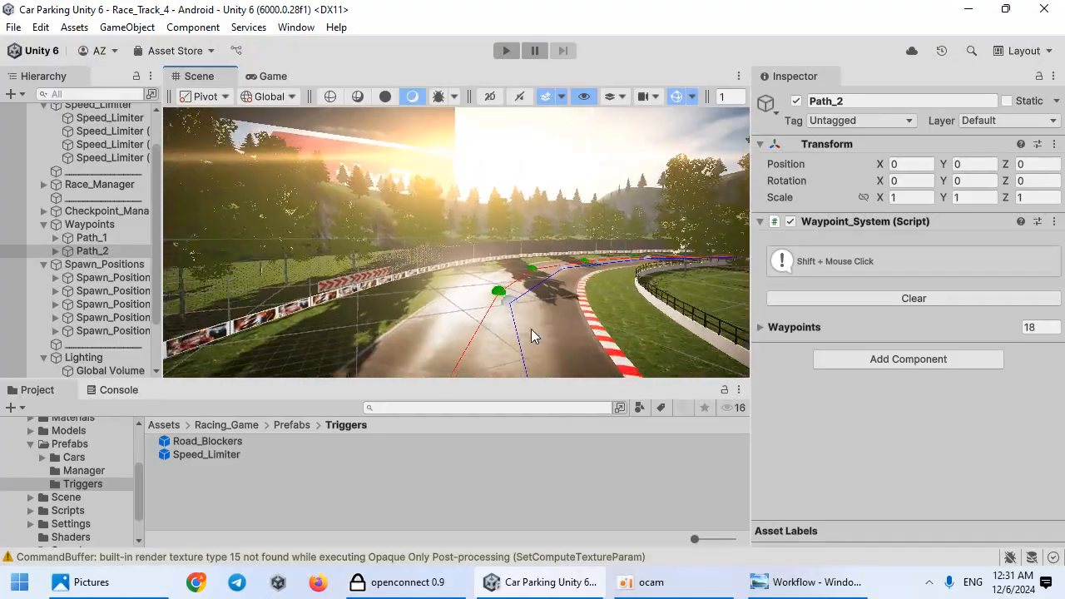
Step: Continue adding Path_2 waypoints around the rest of the lap back toward the start arch
{"action": "left_click", "coordinate": [533, 335], "text": "shift"}
{"action": "right_click_drag", "start_coordinate": [532, 336], "coordinate": [517, 284]}
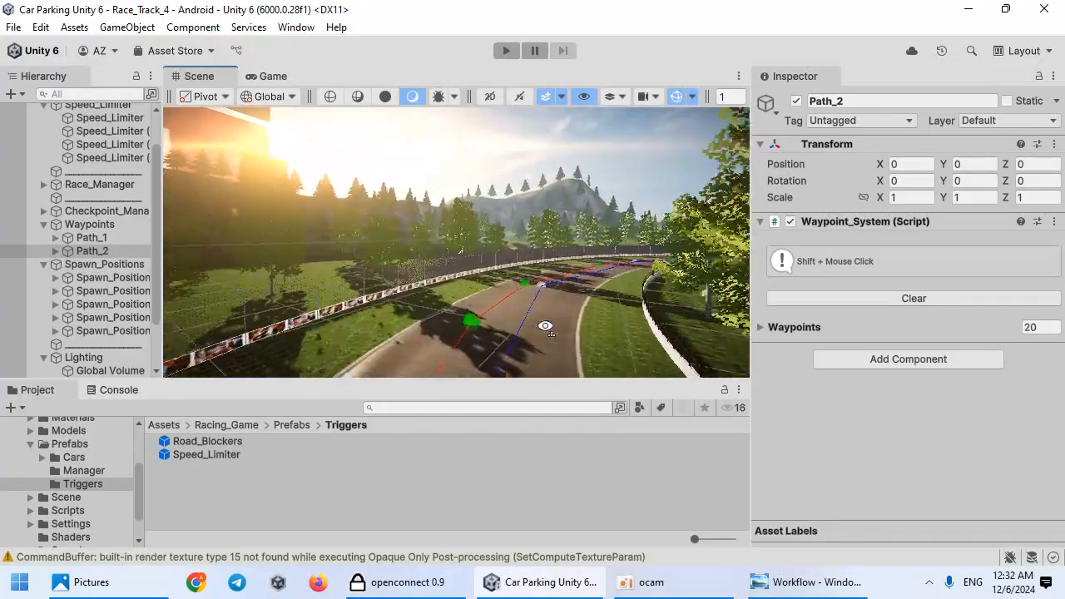
{"action": "key", "text": "w"}
{"action": "right_click_drag", "start_coordinate": [436, 321], "coordinate": [539, 342]}
{"action": "left_click", "coordinate": [496, 325], "text": "shift"}
{"action": "key", "text": "w"}
{"action": "left_click", "coordinate": [509, 321], "text": "shift"}
{"action": "key", "text": "w"}
{"action": "left_click", "coordinate": [526, 328], "text": "shift"}
{"action": "key", "text": "w"}
{"action": "left_click", "coordinate": [513, 323], "text": "shift"}
{"action": "left_click", "coordinate": [506, 331], "text": "shift"}
{"action": "key", "text": "w"}
{"action": "left_click", "coordinate": [486, 325], "text": "shift"}
{"action": "key", "text": "w"}
{"action": "key", "text": "w"}
{"action": "left_click", "coordinate": [504, 321], "text": "shift"}
{"action": "key", "text": "w"}
{"action": "left_click", "coordinate": [523, 322], "text": "shift"}
{"action": "key", "text": "w"}
{"action": "left_click", "coordinate": [495, 323], "text": "shift"}
{"action": "key", "text": "w"}
{"action": "left_click", "coordinate": [542, 341], "text": "shift"}
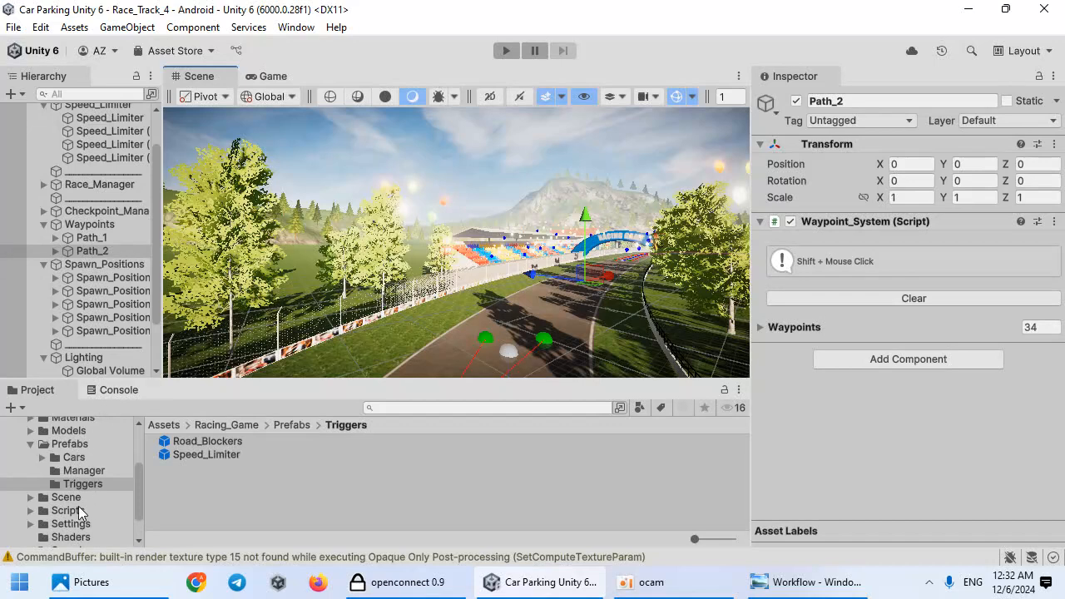
Step: Open the Racer prefabs folder, select Racer_2 and Racer_4, and set their Path Name to Path_2
{"action": "double_click", "coordinate": [221, 456]}
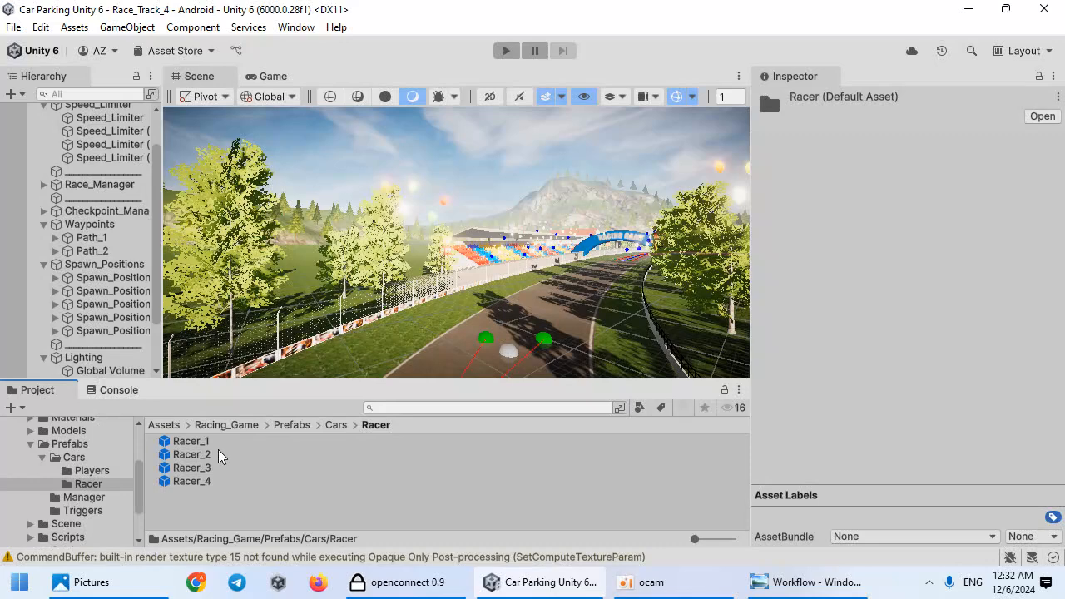
{"action": "left_click", "coordinate": [218, 454]}
{"action": "left_click", "coordinate": [218, 481], "text": "ctrl"}
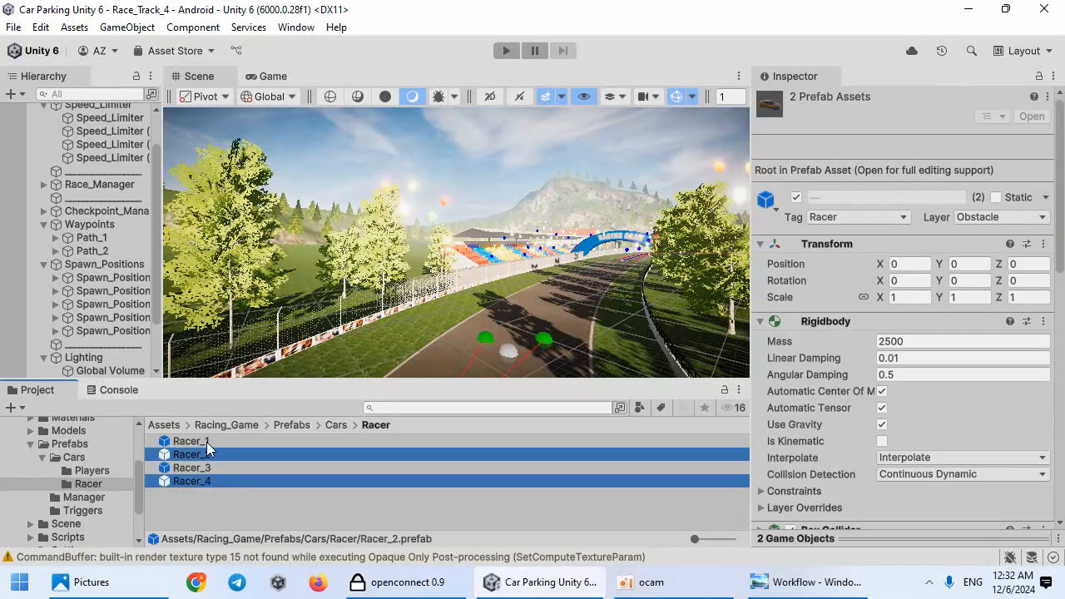
{"action": "scroll", "coordinate": [949, 423], "scroll_direction": "down", "scroll_amount": 5}
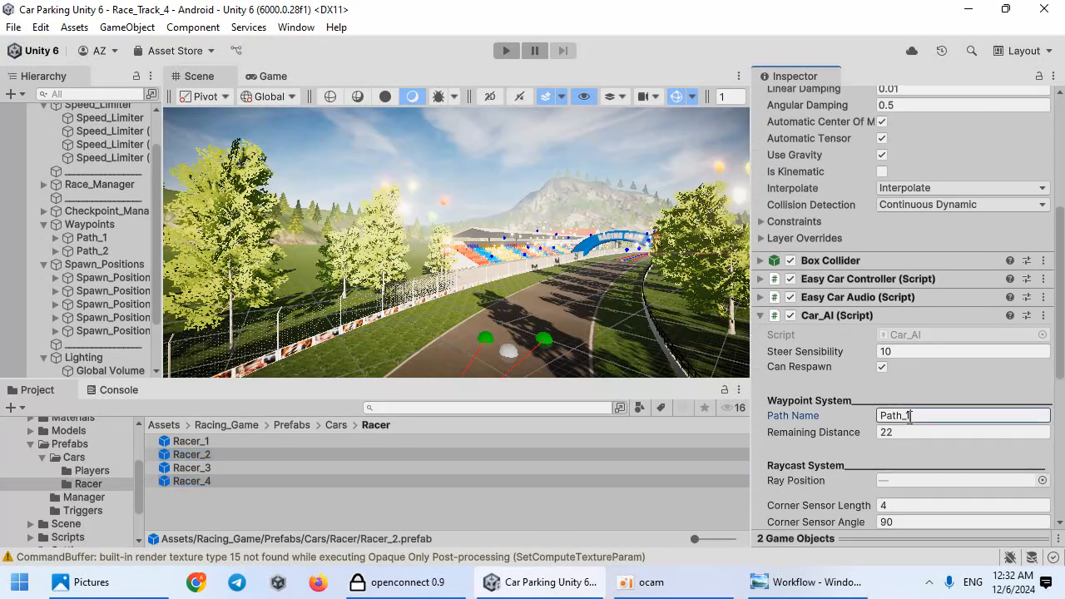
Step: Compare the Path Name of Racer_1 and Racer_3 with that of Racer_2 and Racer_4
{"action": "left_click", "coordinate": [299, 442]}
{"action": "left_click", "coordinate": [259, 467], "text": "ctrl"}
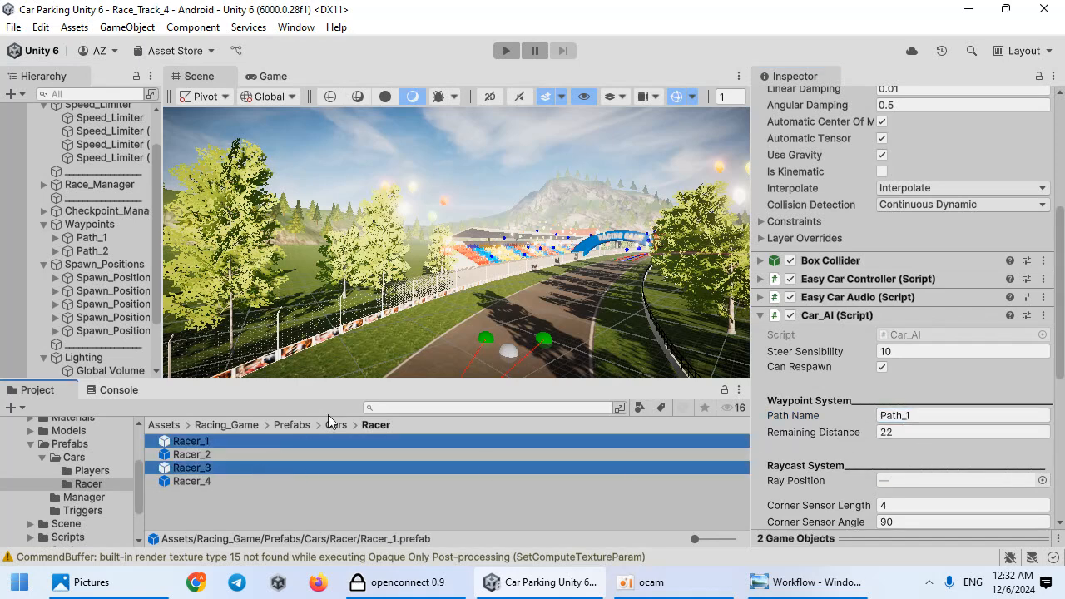
{"action": "left_click", "coordinate": [219, 478], "text": "ctrl"}
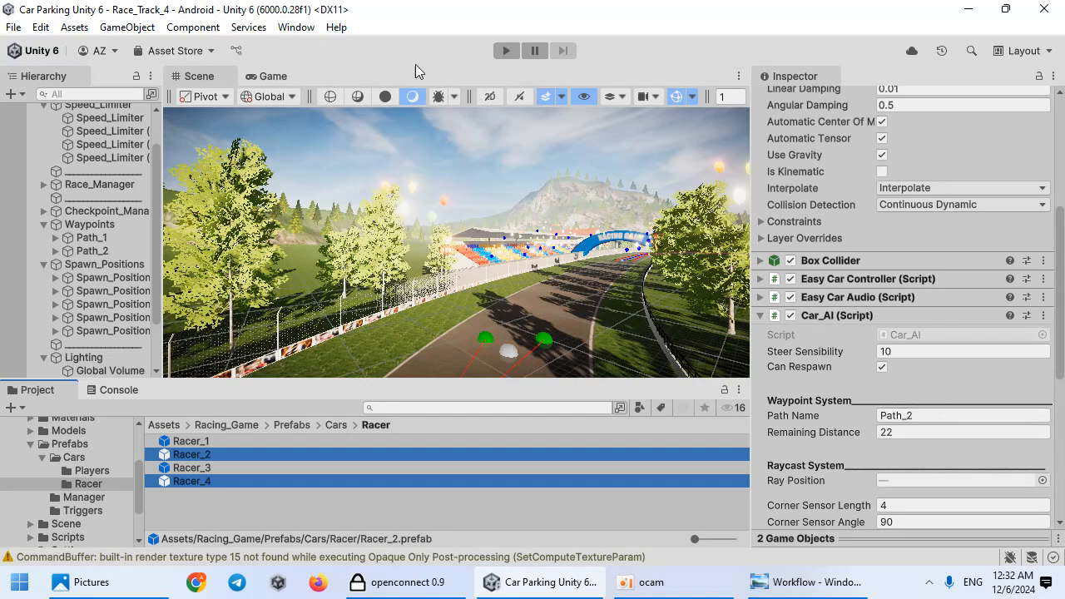
Step: Play-test the race in the maximized Game view with racers split across both paths, then stop
{"action": "left_click", "coordinate": [506, 51]}
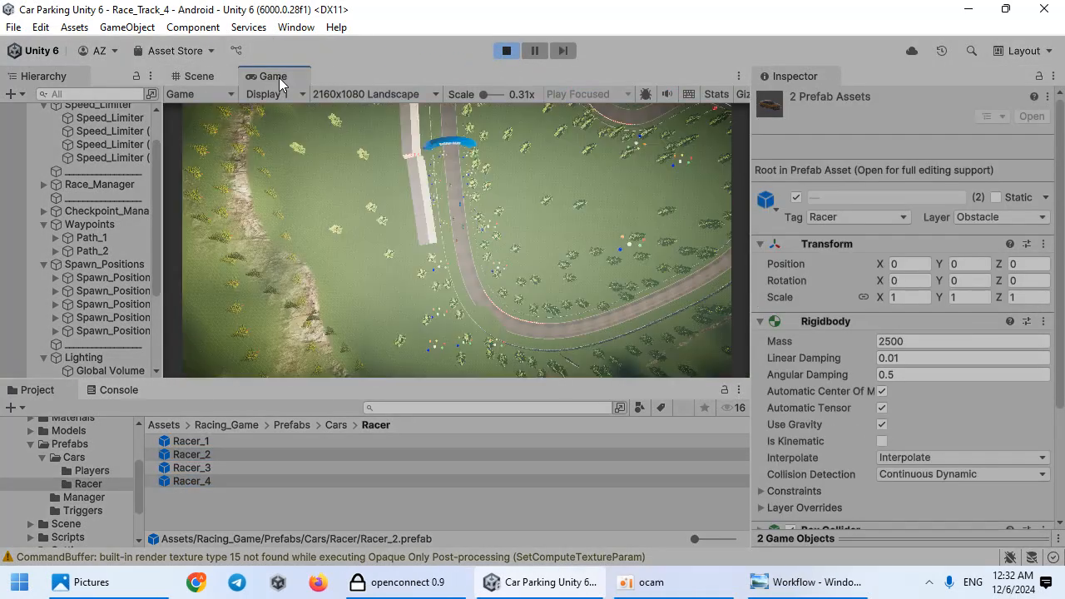
{"action": "double_click", "coordinate": [275, 76]}
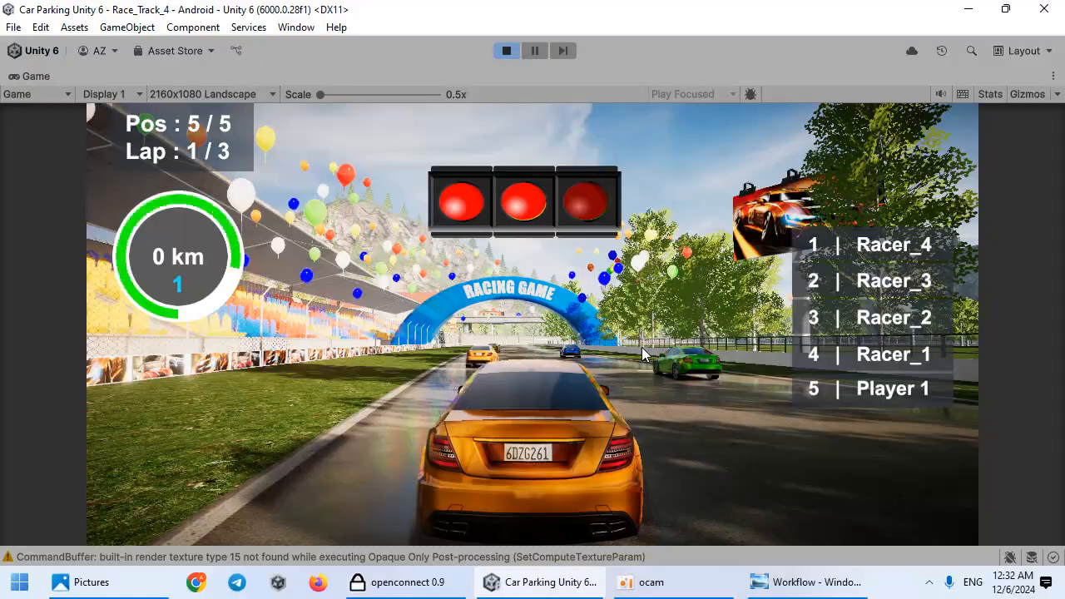
{"action": "key", "text": "w"}
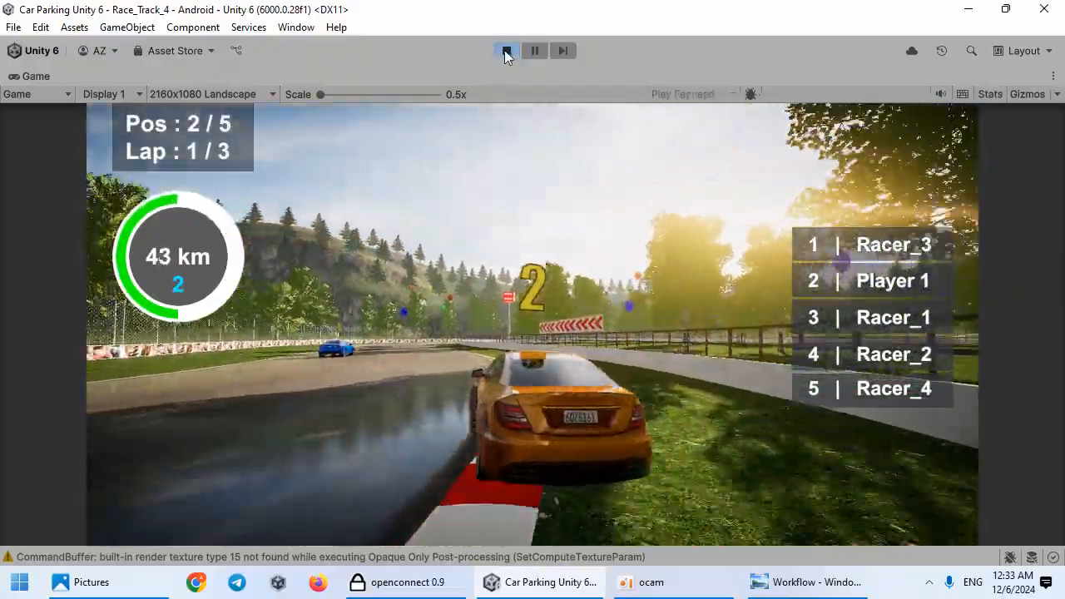
{"action": "left_click", "coordinate": [506, 51]}
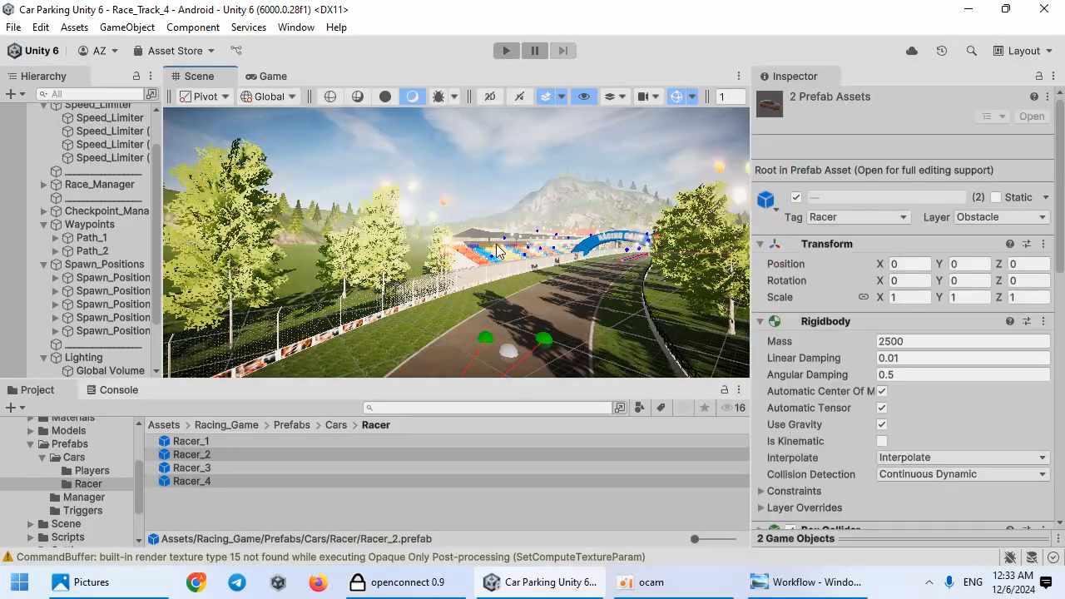
Step: Expand Path_2 and move its Way 5 waypoint to a new spot on the curve
{"action": "left_click", "coordinate": [56, 251]}
{"action": "left_click", "coordinate": [90, 266]}
{"action": "left_click", "coordinate": [106, 277]}
{"action": "key", "text": "f"}
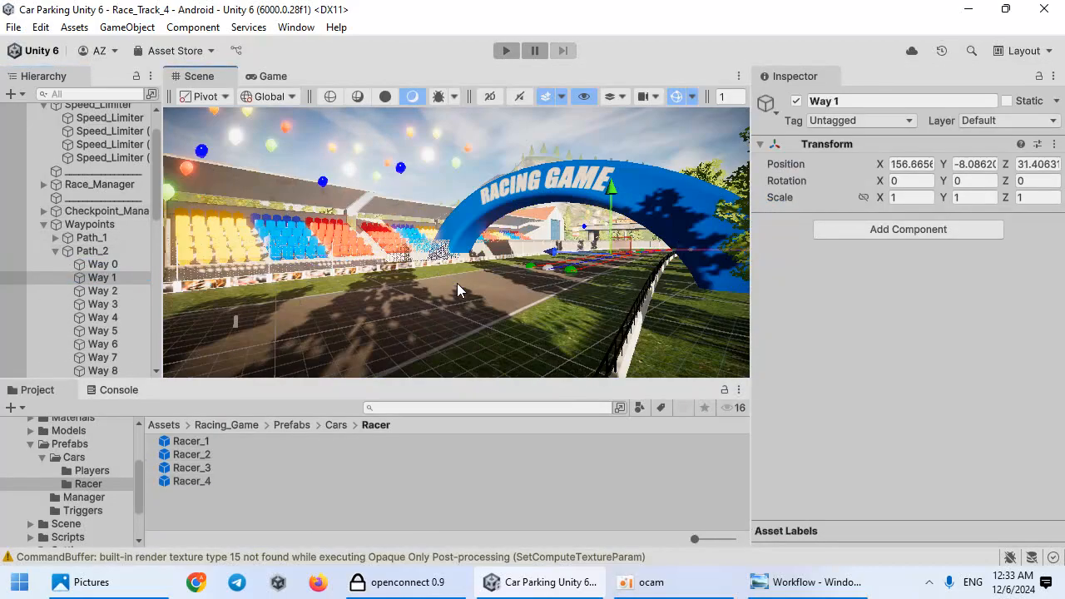
{"action": "right_click_drag", "start_coordinate": [814, 331], "coordinate": [256, 448]}
{"action": "right_click_drag", "start_coordinate": [456, 316], "coordinate": [415, 314]}
{"action": "key", "text": "w"}
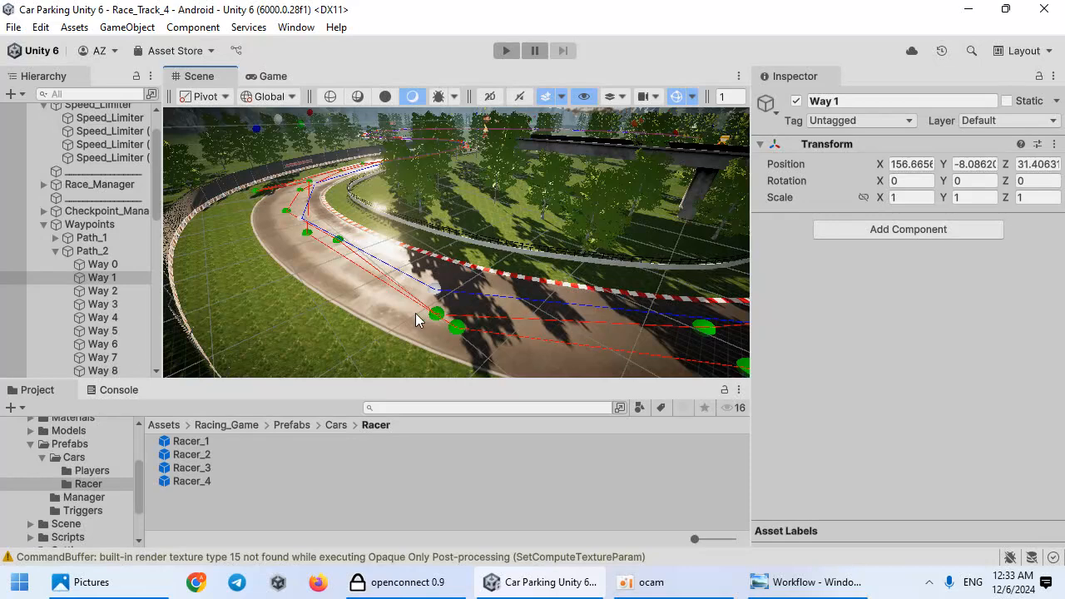
{"action": "left_click", "coordinate": [103, 304]}
{"action": "left_click", "coordinate": [102, 344]}
{"action": "left_click", "coordinate": [131, 333]}
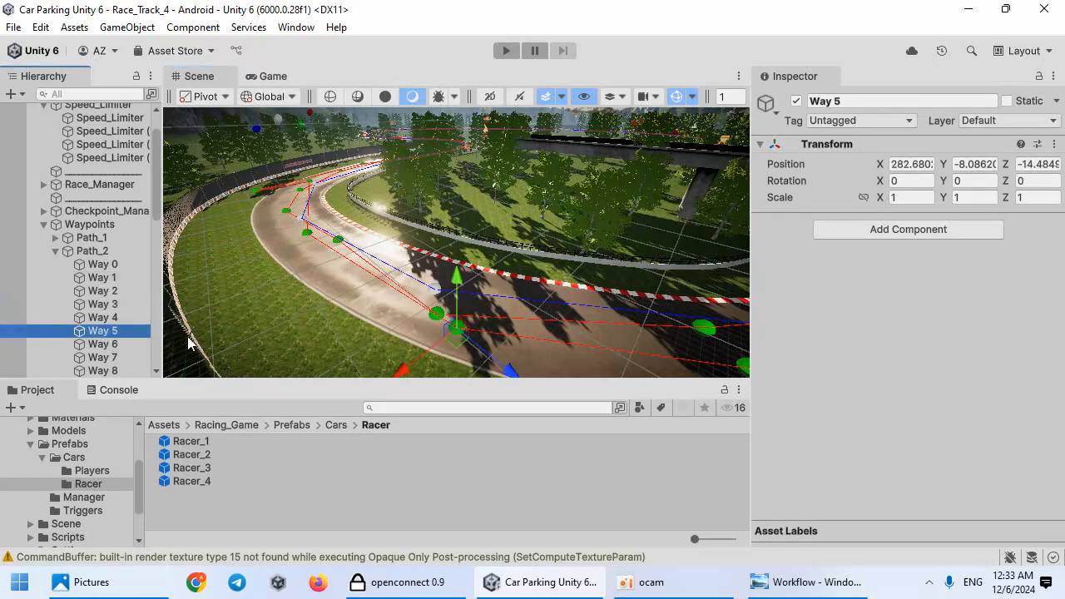
{"action": "left_click_drag", "start_coordinate": [463, 351], "coordinate": [418, 335]}
Step: Expand Path_1 and move its Way 6 waypoint to a new spot on the curve
{"action": "left_click", "coordinate": [55, 237]}
{"action": "left_click", "coordinate": [107, 304]}
{"action": "left_click", "coordinate": [111, 291]}
{"action": "left_click", "coordinate": [111, 279]}
{"action": "left_click", "coordinate": [120, 305]}
{"action": "left_click", "coordinate": [126, 332]}
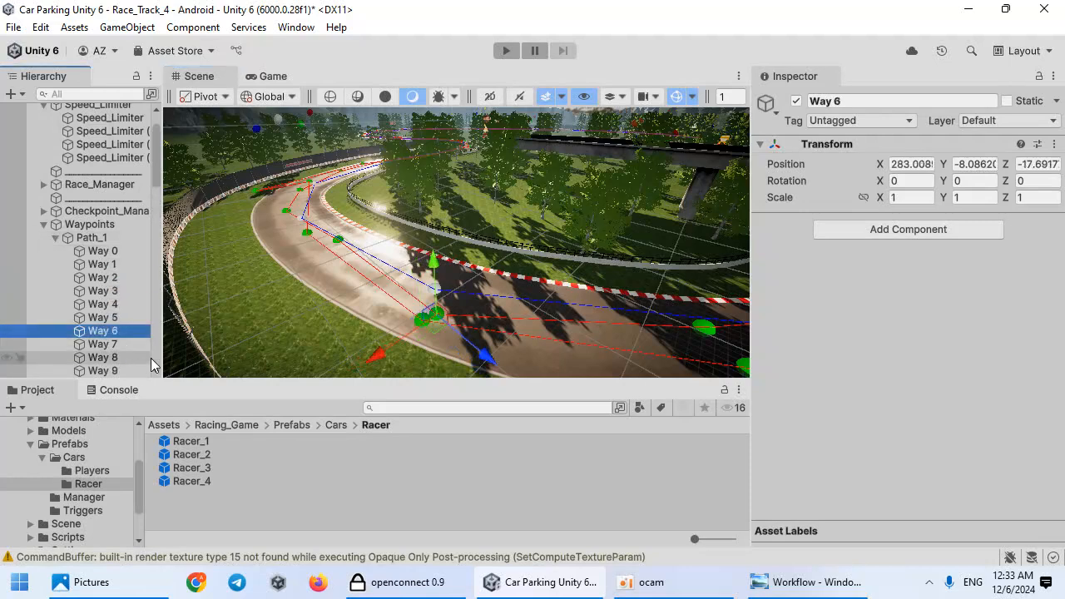
{"action": "left_click_drag", "start_coordinate": [439, 336], "coordinate": [447, 308]}
{"action": "right_click_drag", "start_coordinate": [447, 309], "coordinate": [466, 321]}
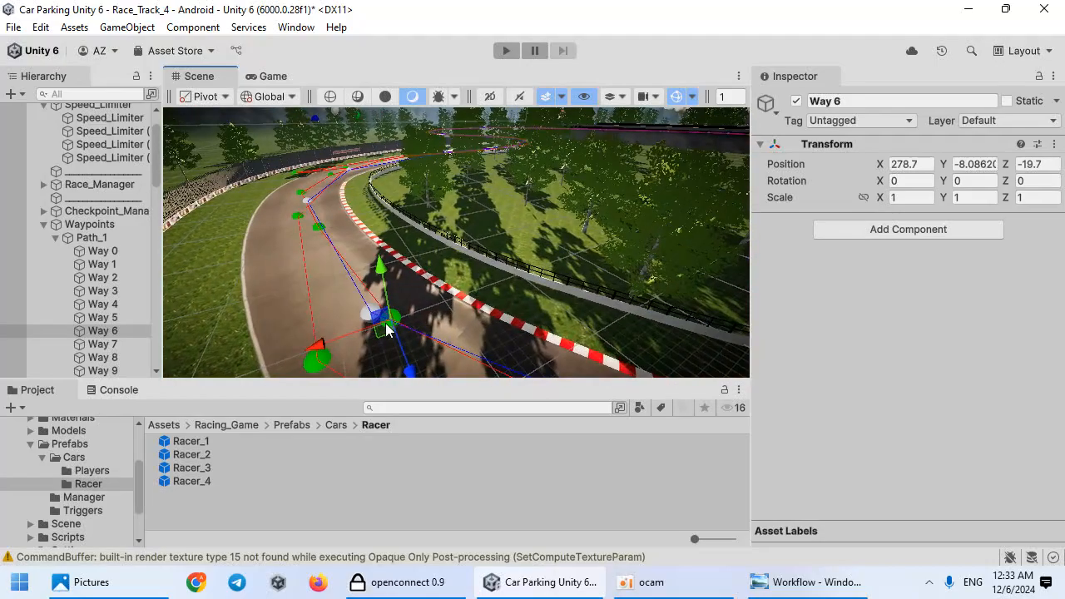
Step: Select all four Racer prefabs and set their Corner Sensor Length to 1
{"action": "left_click", "coordinate": [171, 479]}
{"action": "left_click", "coordinate": [250, 442], "text": "shift"}
{"action": "scroll", "coordinate": [834, 300], "scroll_direction": "down", "scroll_amount": 10}
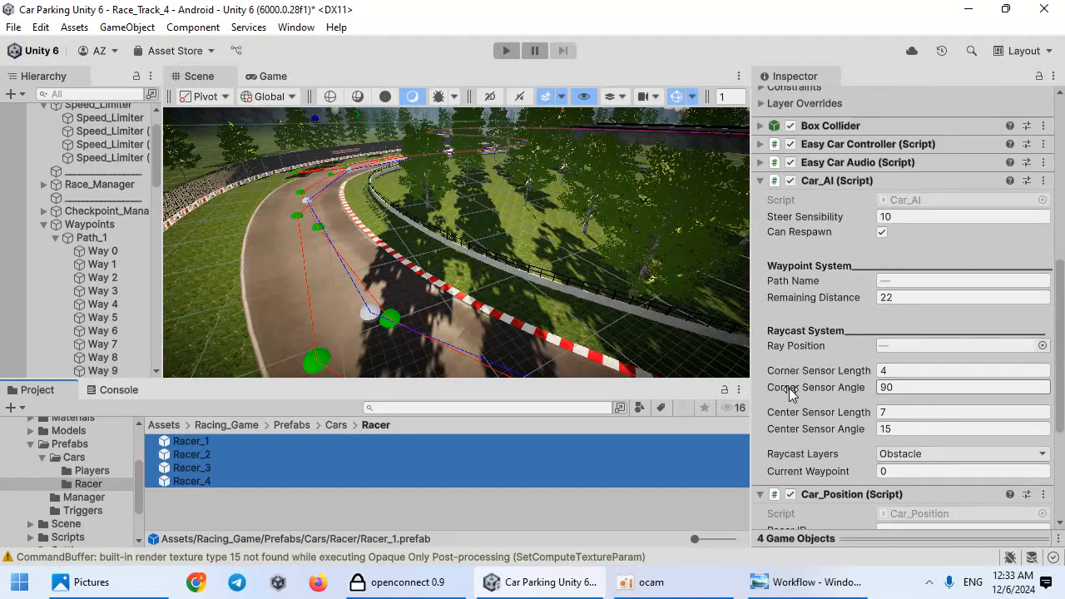
{"action": "left_click", "coordinate": [895, 371]}
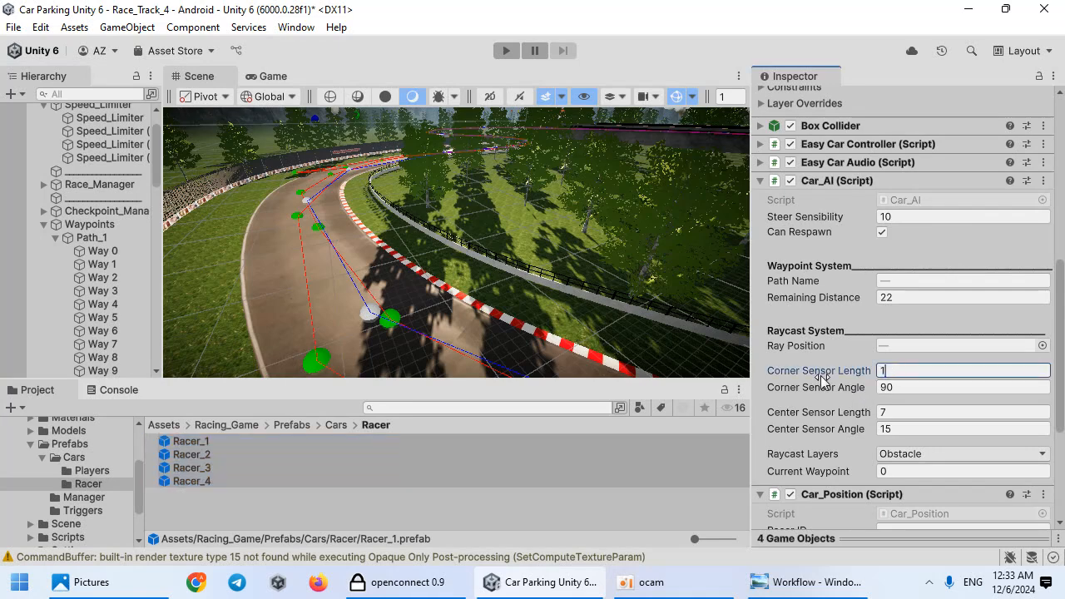
{"action": "type", "text": "1"}
Step: Enter Play mode, switch to the Scene view and select the four racer clones to inspect them
{"action": "key", "text": "ctrl+p"}
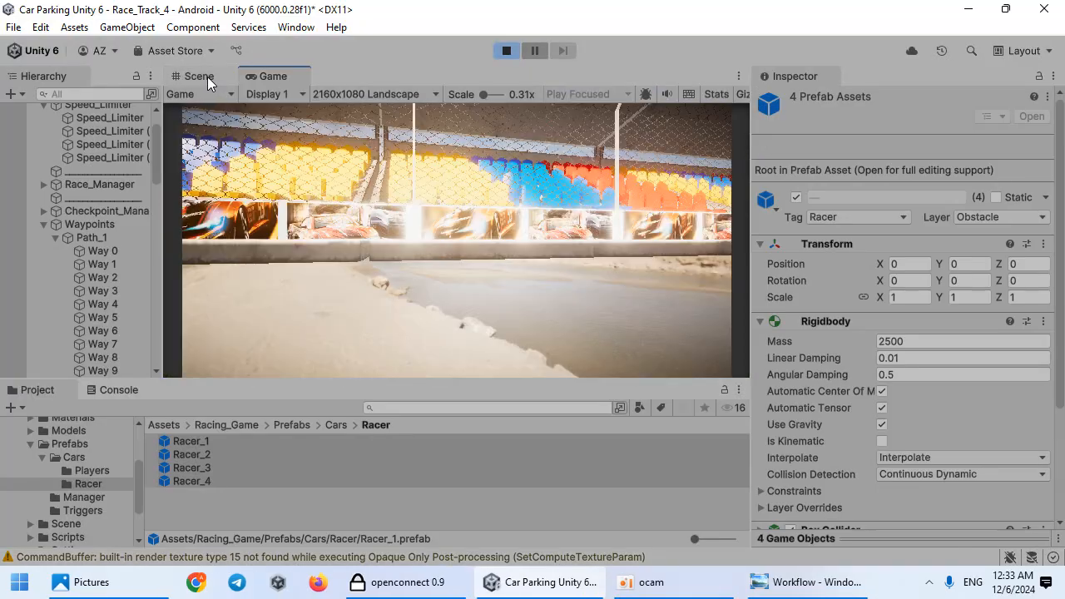
{"action": "left_click", "coordinate": [200, 76]}
{"action": "right_click_drag", "start_coordinate": [339, 243], "coordinate": [508, 261]}
{"action": "key", "text": "w"}
{"action": "scroll", "coordinate": [97, 323], "scroll_direction": "down", "scroll_amount": 15}
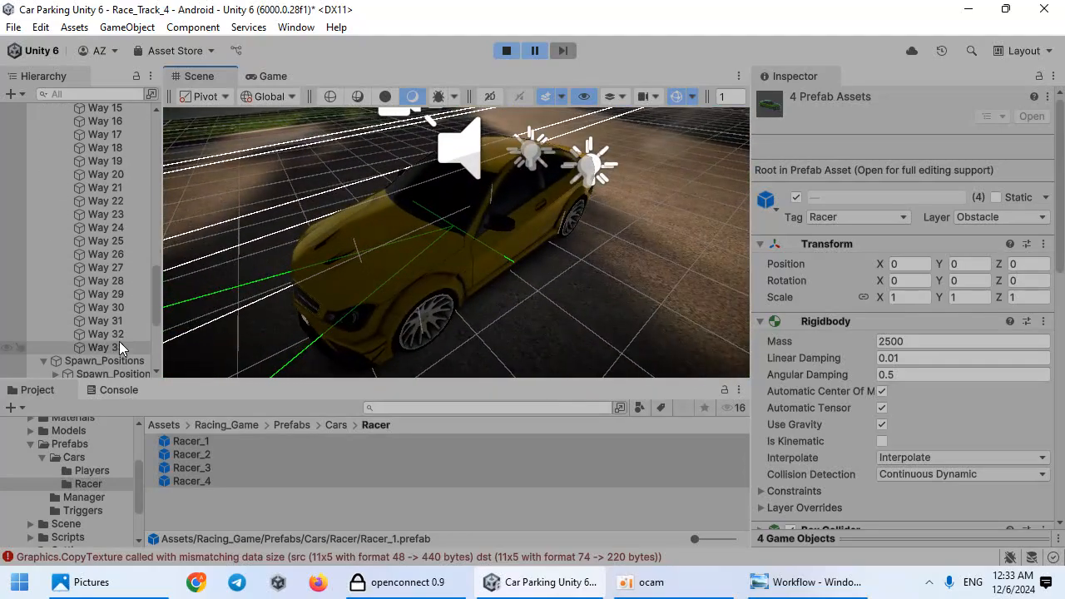
{"action": "left_click", "coordinate": [119, 368]}
{"action": "left_click", "coordinate": [117, 331], "text": "shift"}
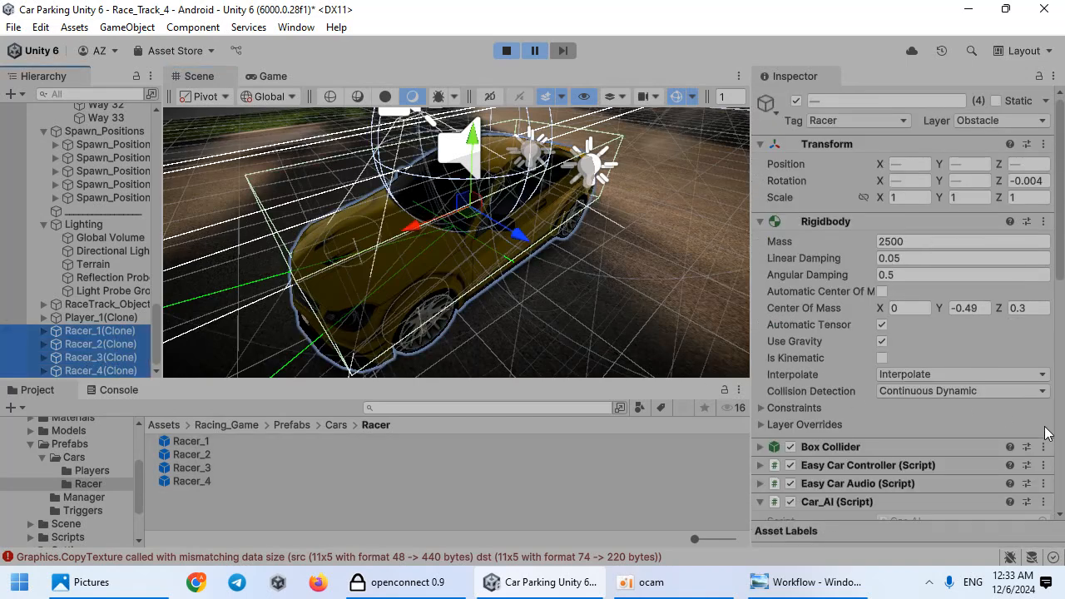
{"action": "scroll", "coordinate": [871, 401], "scroll_direction": "down", "scroll_amount": 8}
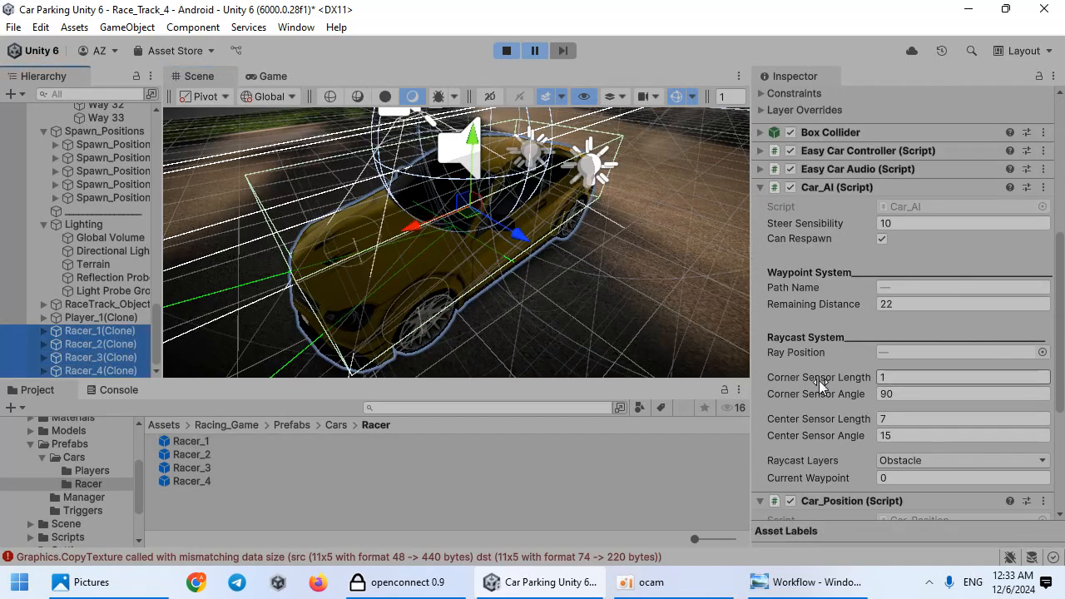
Step: Try scrubbing the running clones' Corner Sensor Length while inspecting the scene
{"action": "left_click_drag", "start_coordinate": [824, 374], "coordinate": [860, 370]}
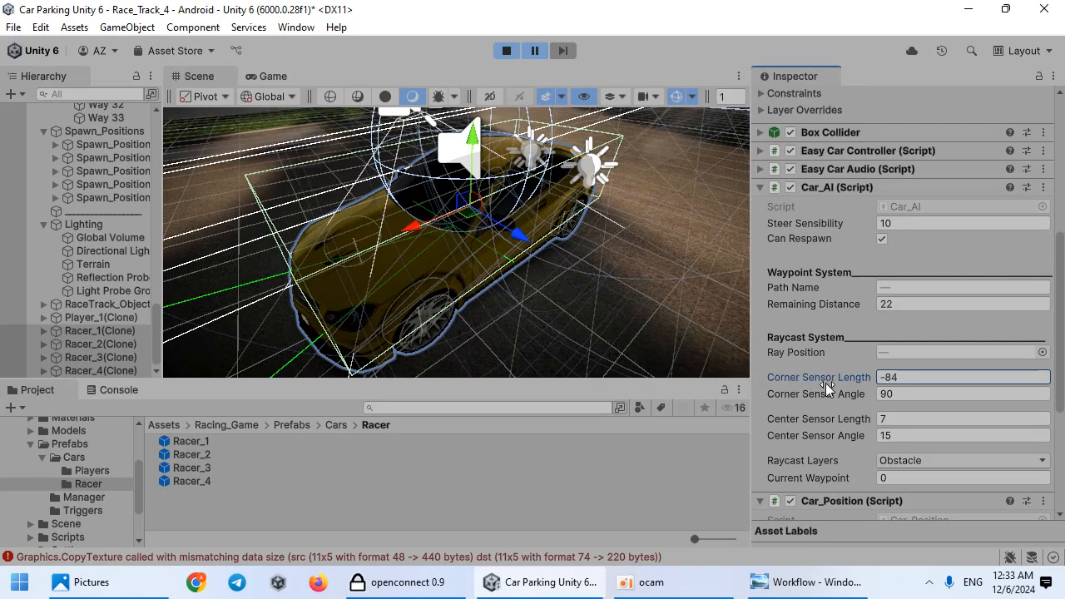
{"action": "left_click", "coordinate": [544, 55]}
{"action": "right_click_drag", "start_coordinate": [454, 304], "coordinate": [535, 214]}
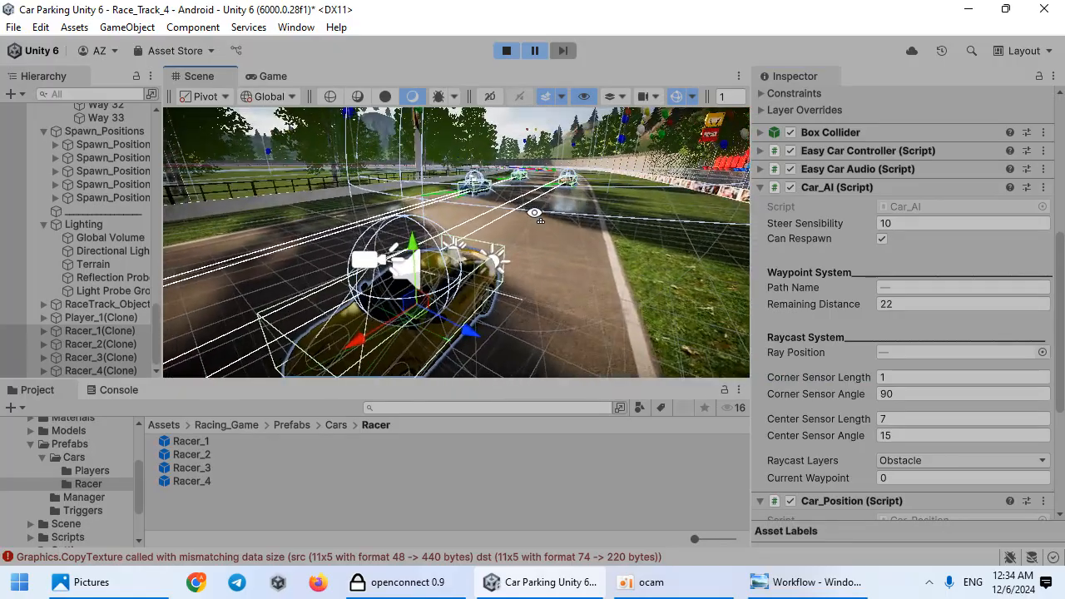
Step: Watch the race in the maximized Game view with gizmos toggled, starting it from the Racer List screen
{"action": "left_click", "coordinate": [273, 76]}
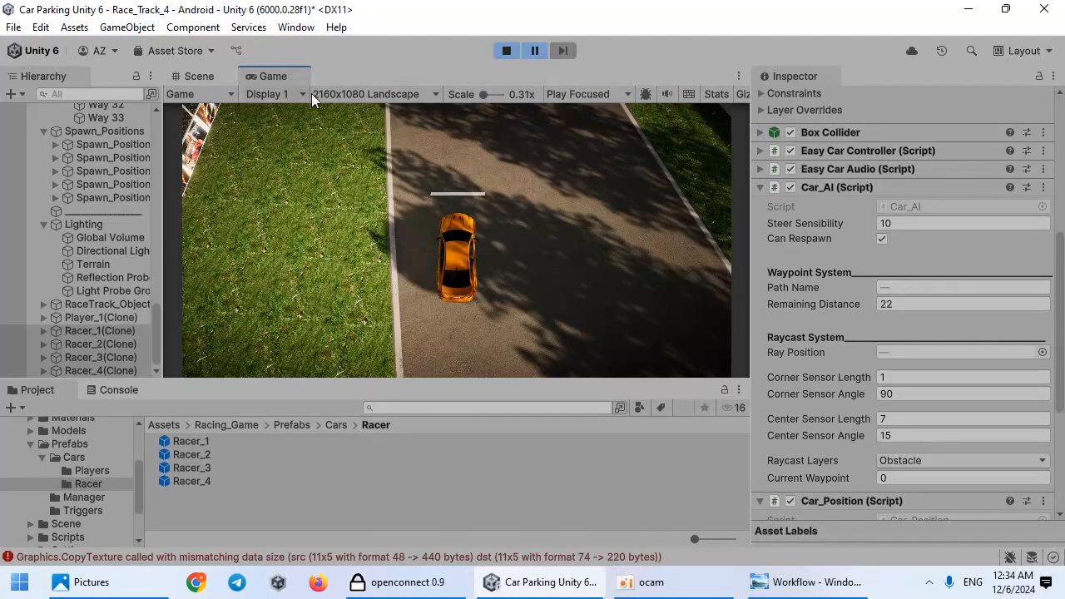
{"action": "left_click", "coordinate": [536, 51]}
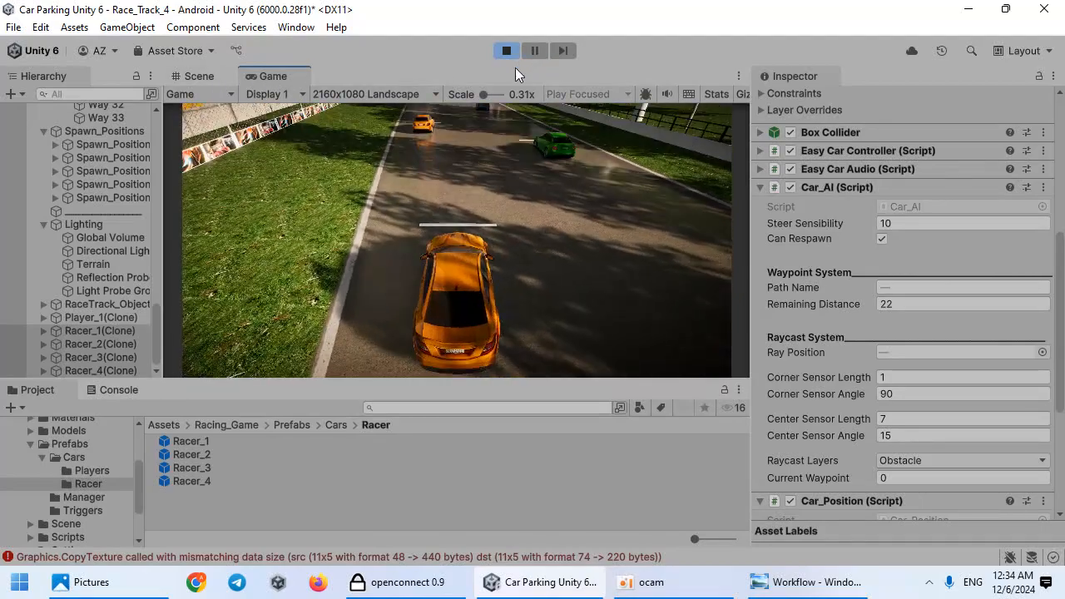
{"action": "double_click", "coordinate": [280, 73]}
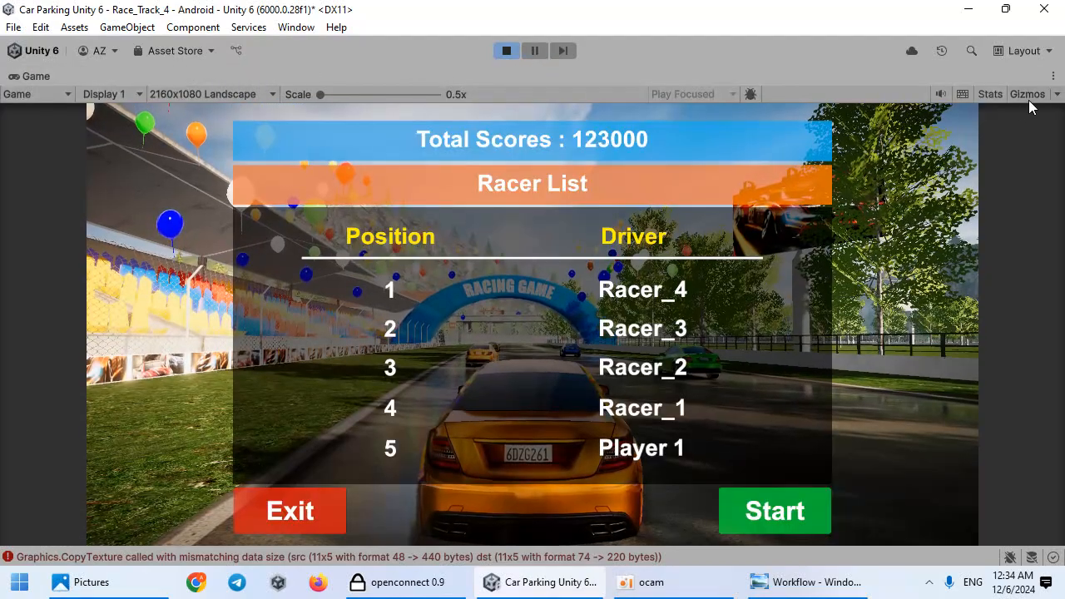
{"action": "left_click", "coordinate": [996, 96]}
{"action": "left_click", "coordinate": [998, 93]}
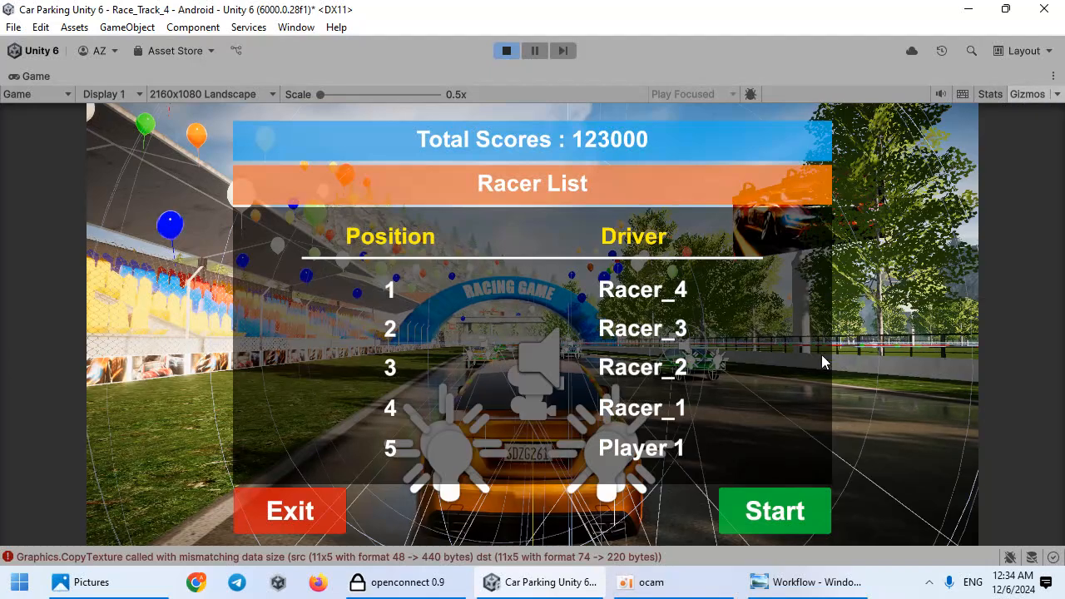
{"action": "left_click", "coordinate": [776, 510]}
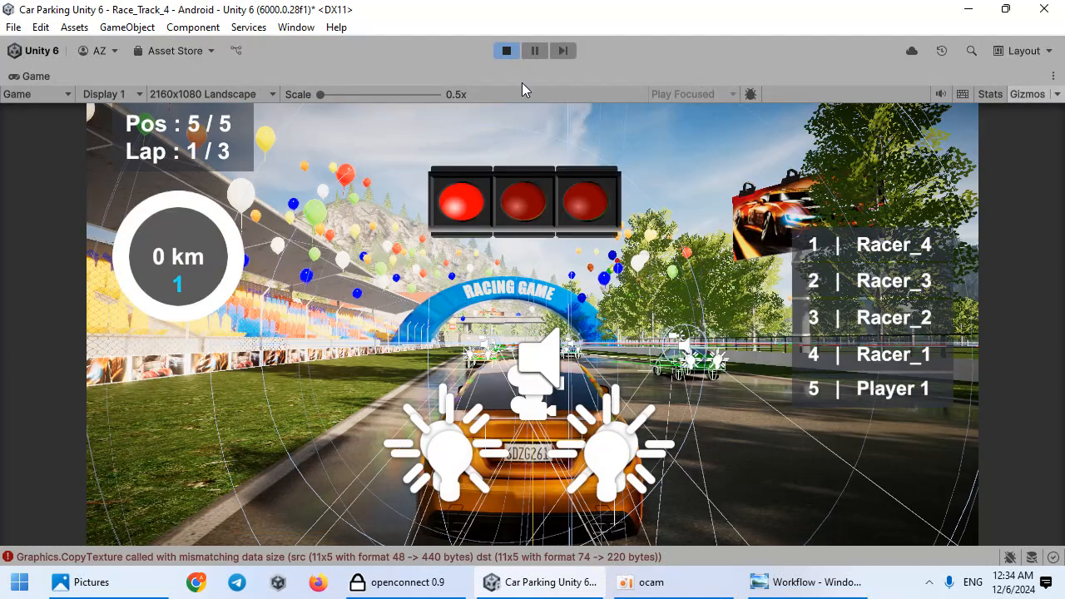
{"action": "key", "text": "shift+space"}
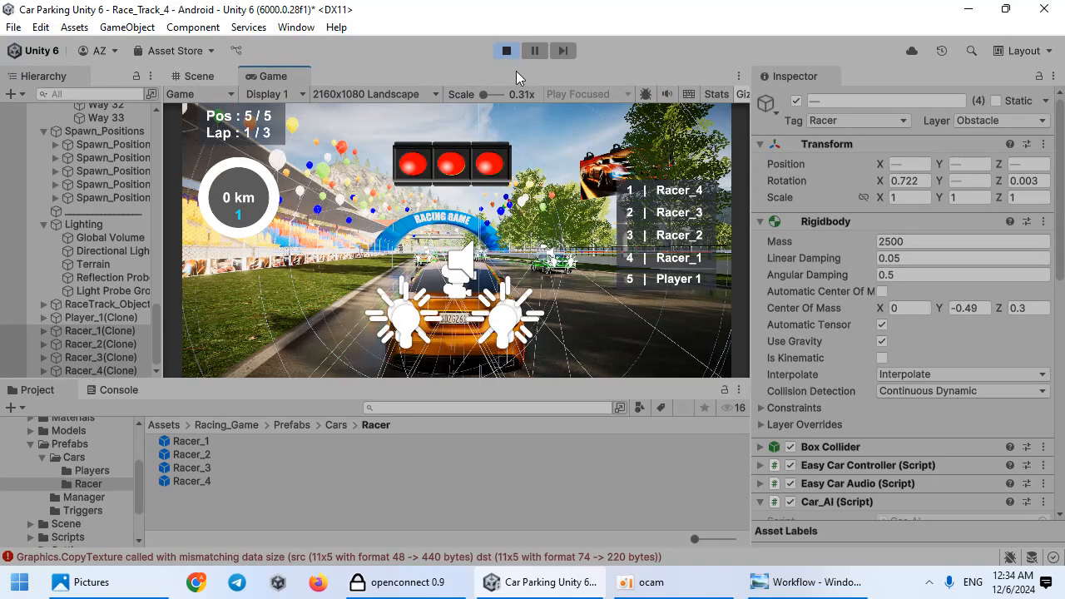
Step: Maximize the Game view again to follow the race with gizmos off, then stop Play mode
{"action": "scroll", "coordinate": [907, 350], "scroll_direction": "down", "scroll_amount": 15}
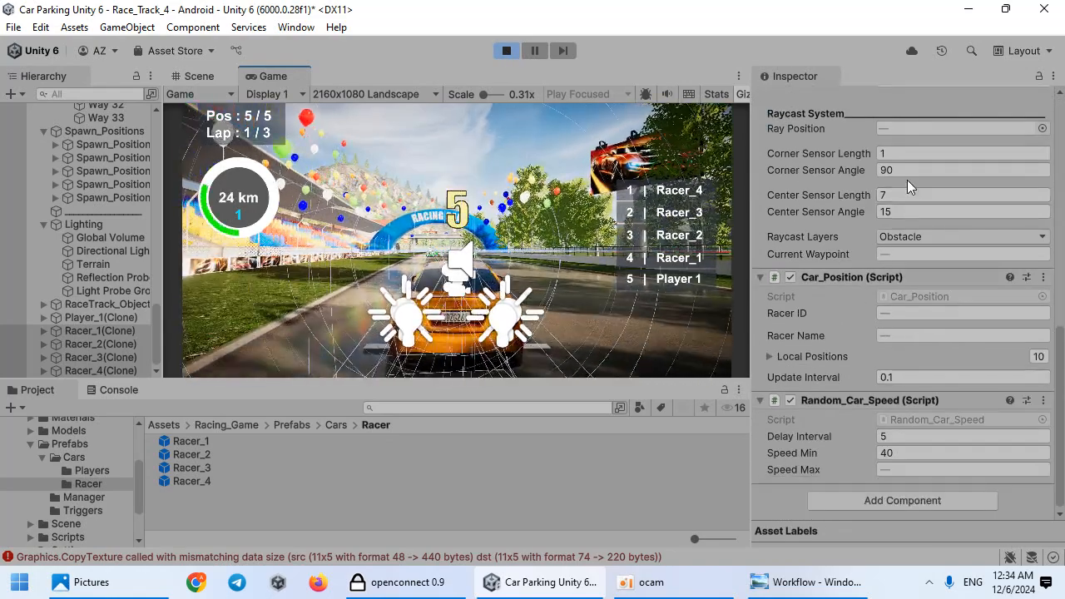
{"action": "double_click", "coordinate": [303, 78]}
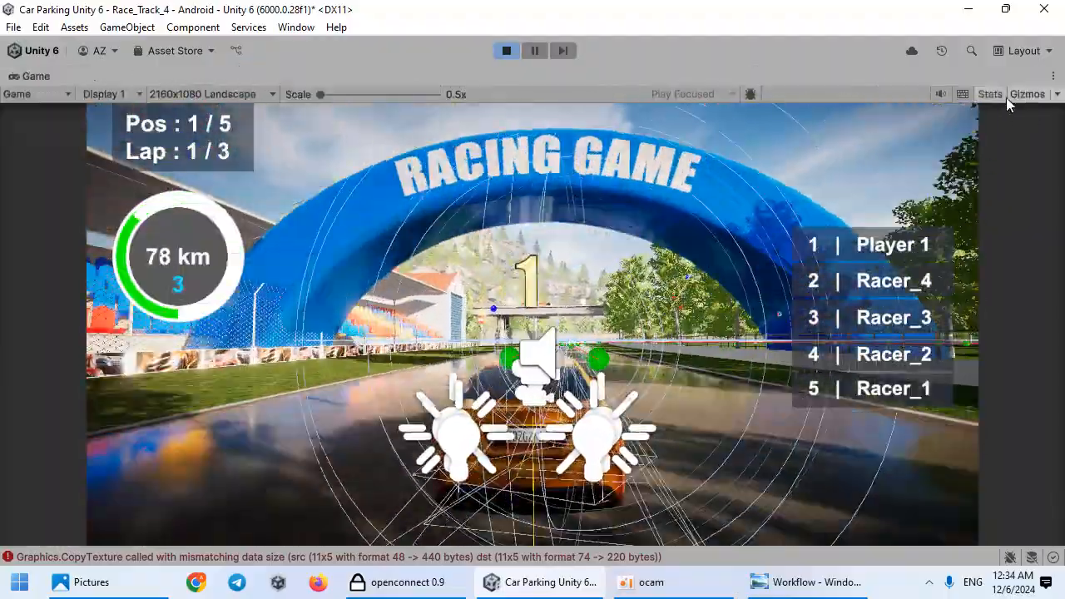
{"action": "left_click", "coordinate": [1002, 95]}
{"action": "left_click", "coordinate": [1027, 94]}
{"action": "left_click", "coordinate": [982, 94]}
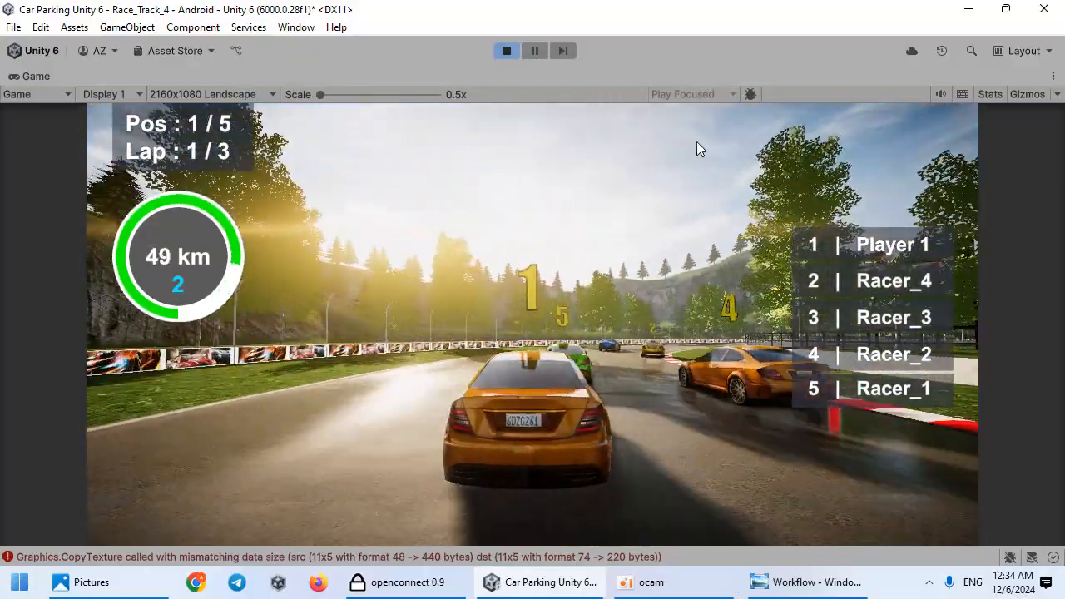
{"action": "left_click", "coordinate": [506, 50]}
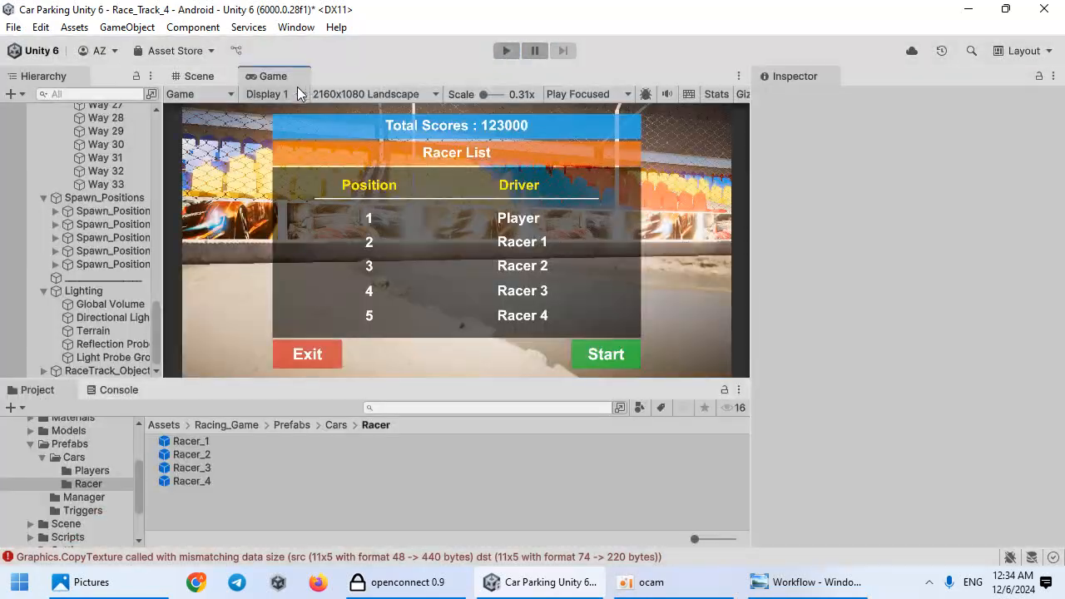
Step: Collapse the scene hierarchy, select Speed_Limiter (1) and set its Racer Speed to 40
{"action": "scroll", "coordinate": [119, 323], "scroll_direction": "up", "scroll_amount": 5}
{"action": "scroll", "coordinate": [124, 318], "scroll_direction": "up", "scroll_amount": 10}
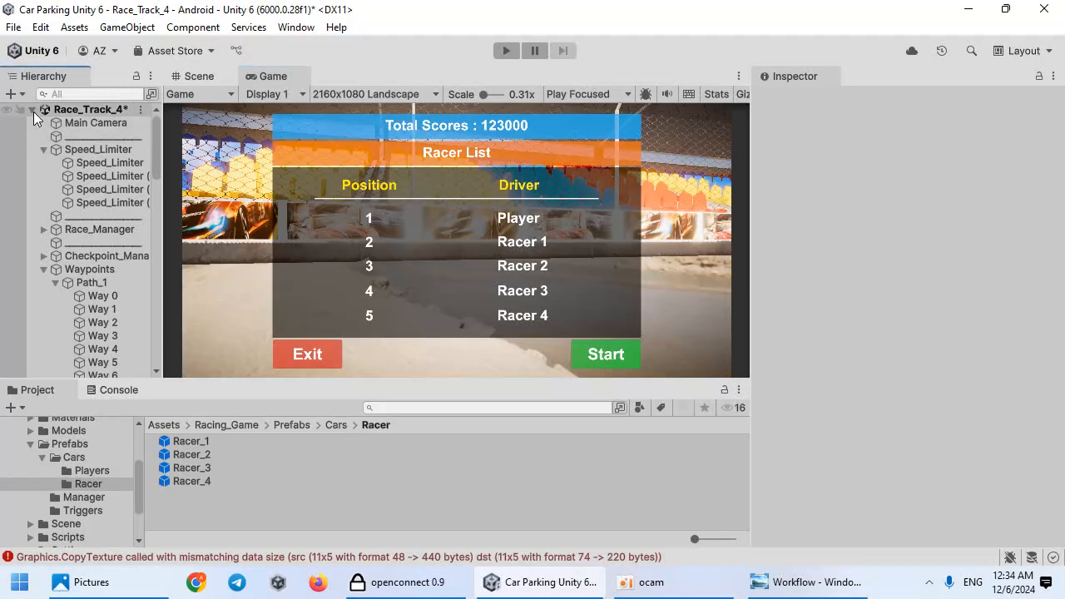
{"action": "left_click", "coordinate": [33, 110]}
{"action": "left_click", "coordinate": [32, 109]}
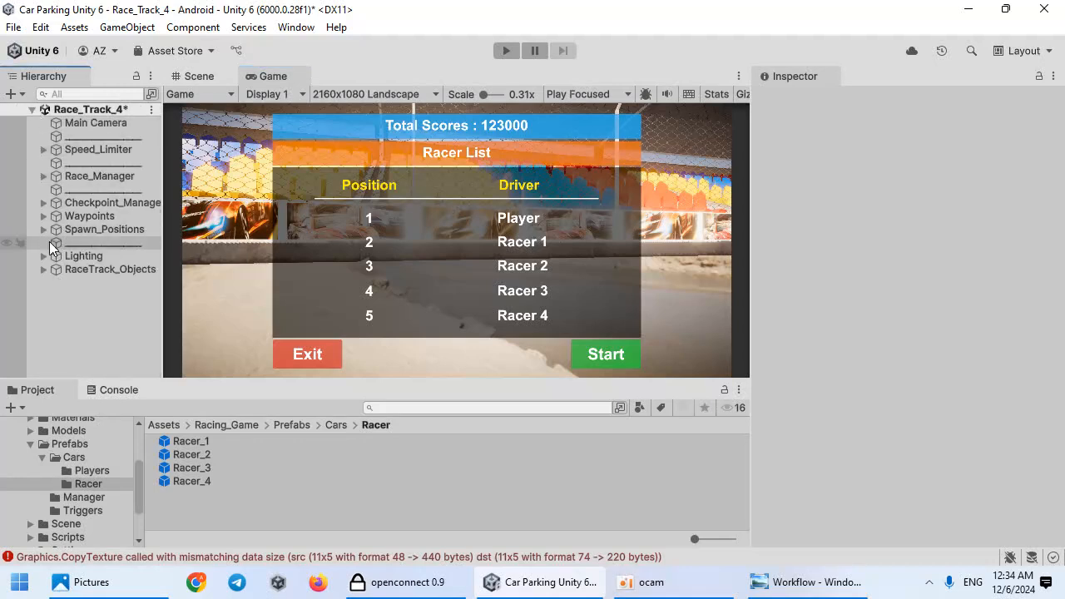
{"action": "left_click", "coordinate": [43, 150]}
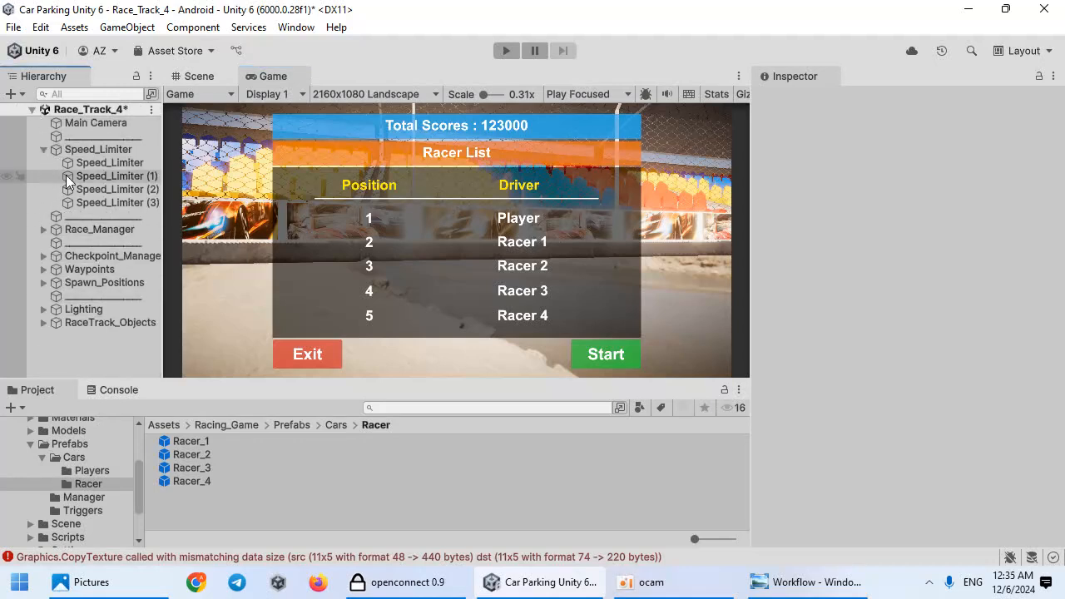
{"action": "left_click", "coordinate": [98, 177]}
{"action": "scroll", "coordinate": [874, 461], "scroll_direction": "down", "scroll_amount": 3}
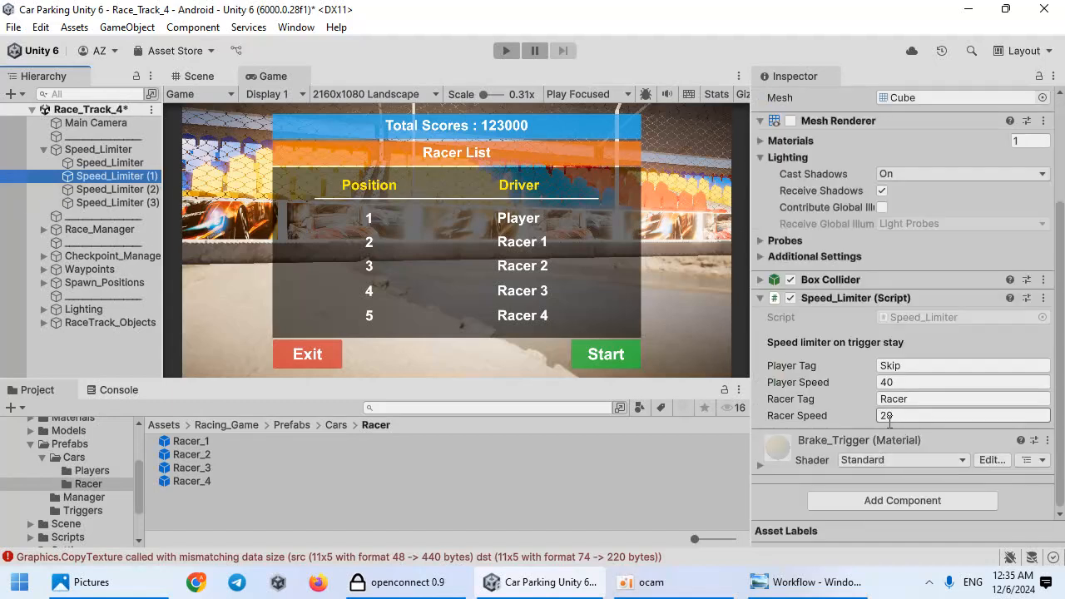
{"action": "left_click", "coordinate": [903, 417]}
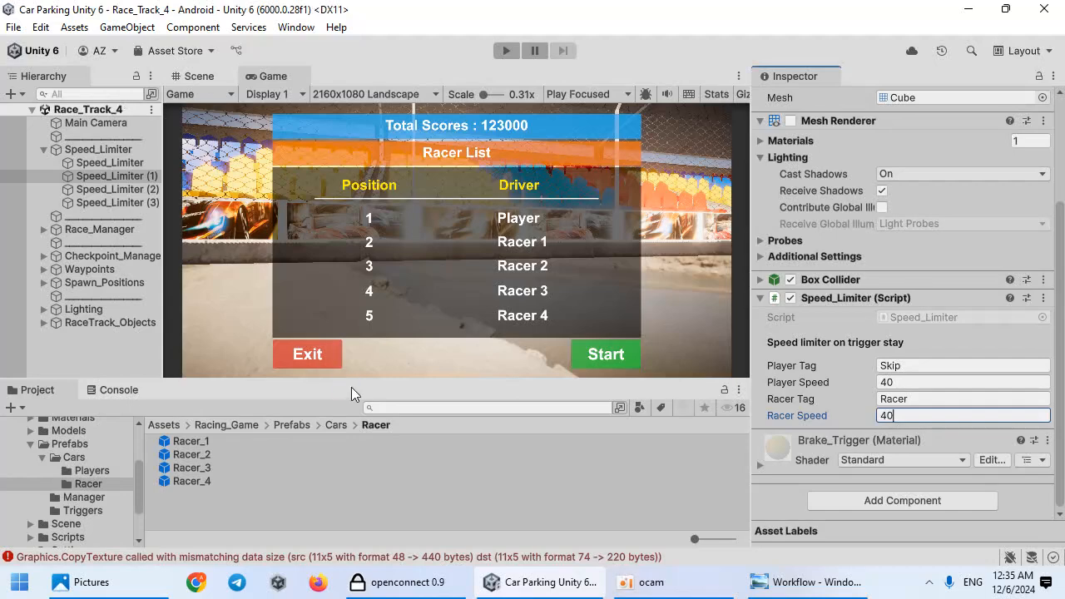
Step: Clear the Console and return to the Project panel
{"action": "left_click", "coordinate": [145, 390]}
{"action": "left_click", "coordinate": [34, 408]}
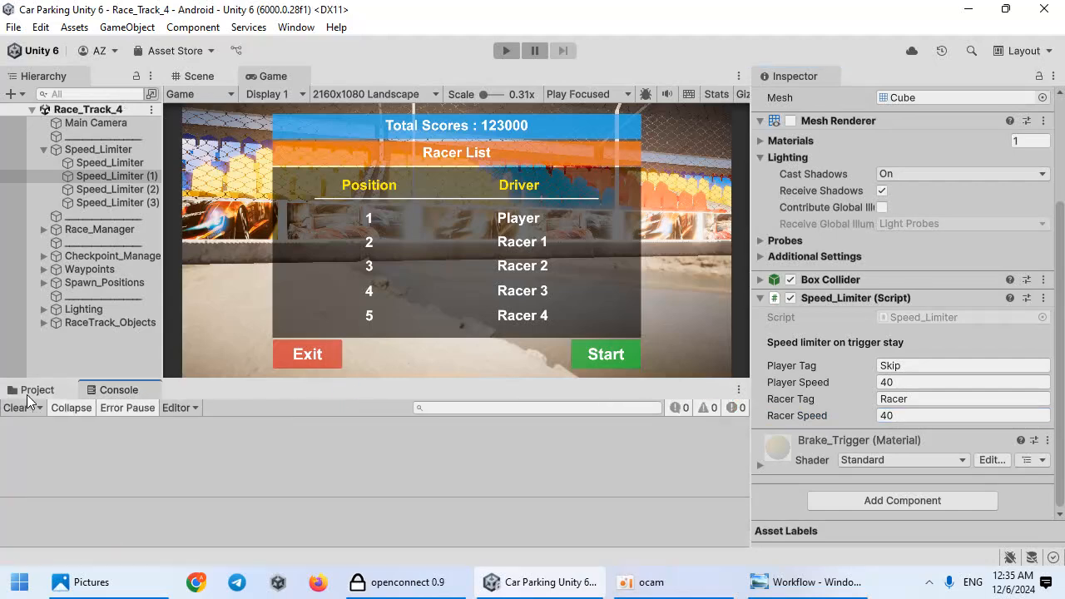
{"action": "left_click", "coordinate": [33, 389]}
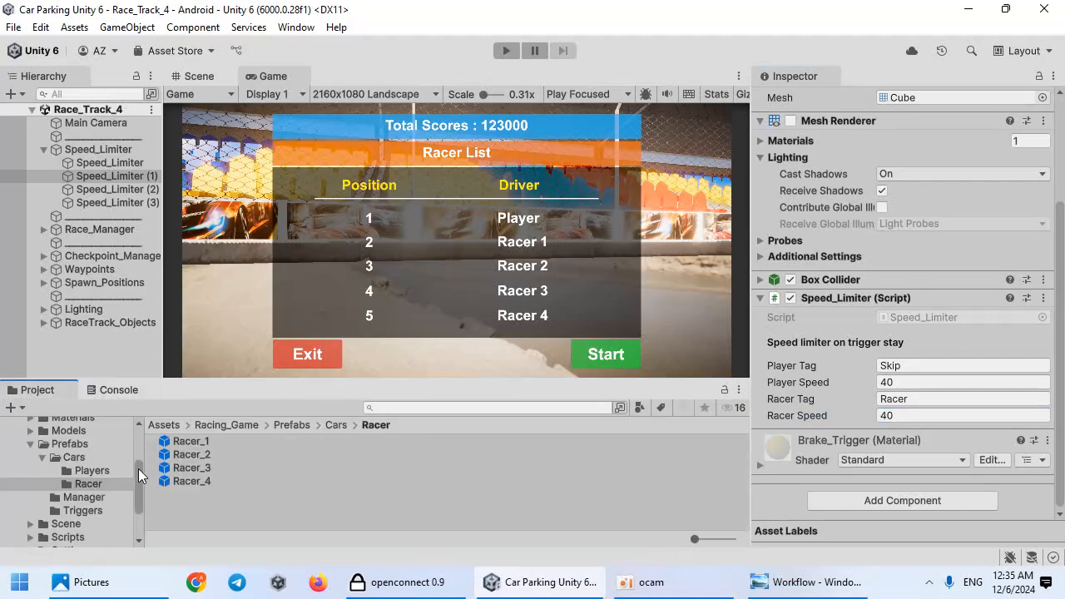
Step: Open the Garage scene from the Scene folder
{"action": "left_click_drag", "start_coordinate": [147, 469], "coordinate": [186, 469]}
{"action": "left_click", "coordinate": [86, 511]}
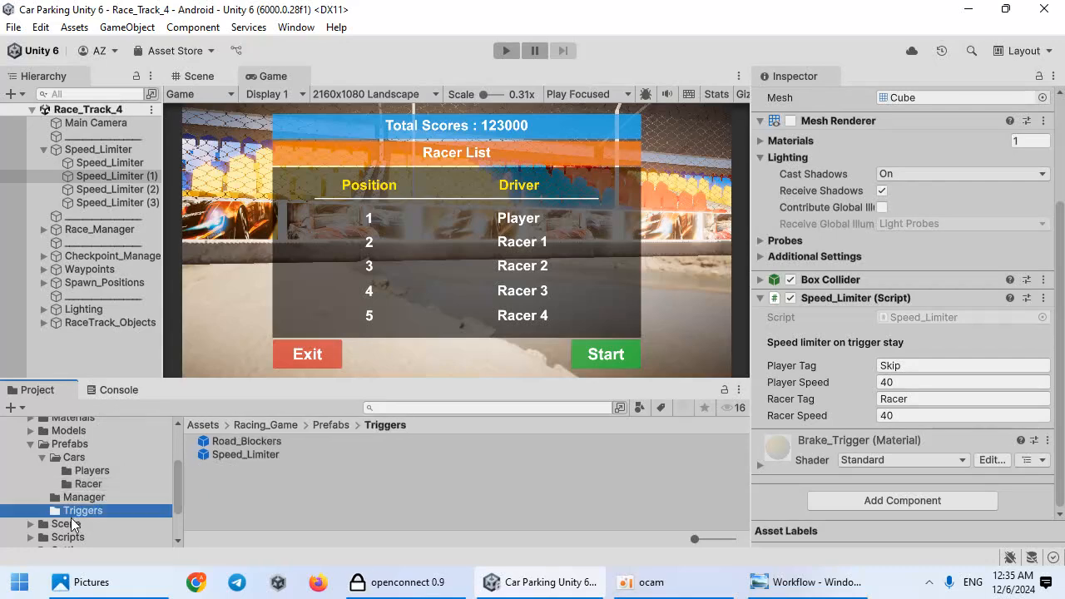
{"action": "left_click", "coordinate": [67, 524]}
{"action": "double_click", "coordinate": [249, 493]}
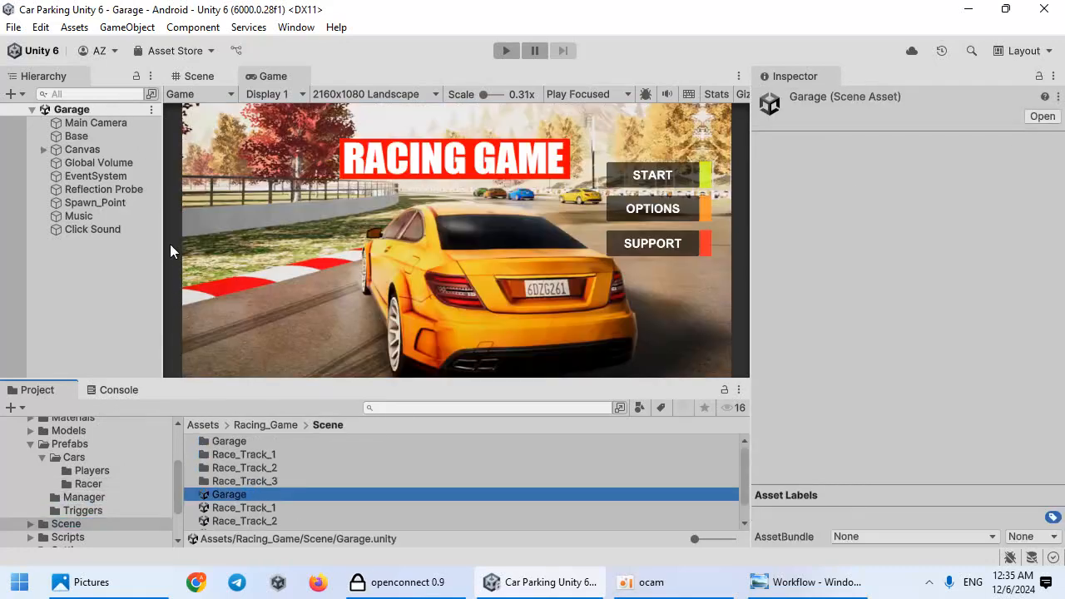
Step: Activate the Select_Level object under Canvas and expand its children
{"action": "left_click", "coordinate": [43, 149]}
{"action": "left_click", "coordinate": [75, 191]}
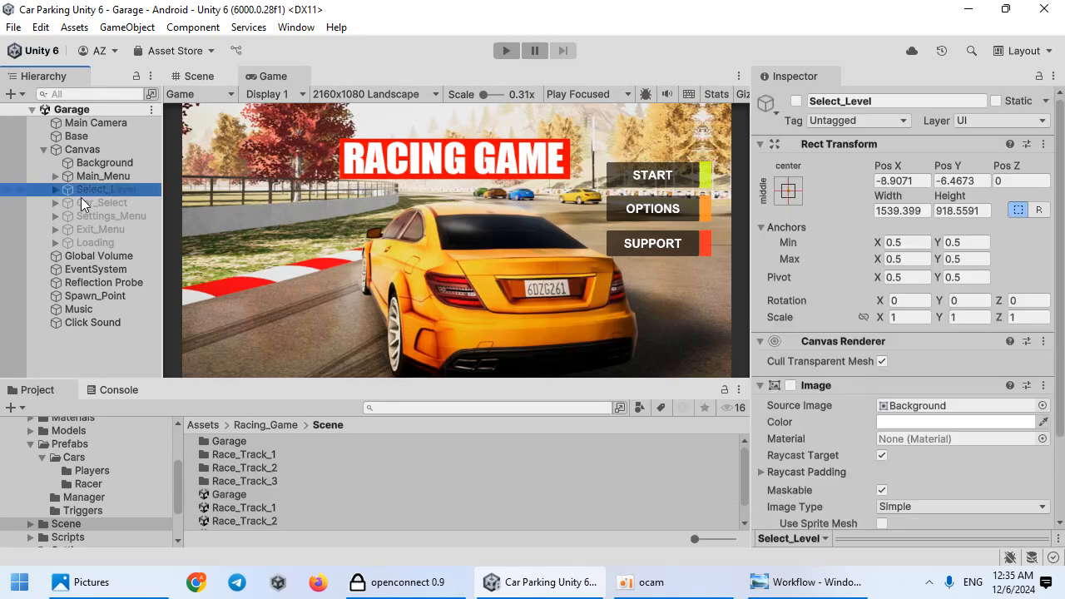
{"action": "left_click", "coordinate": [796, 101]}
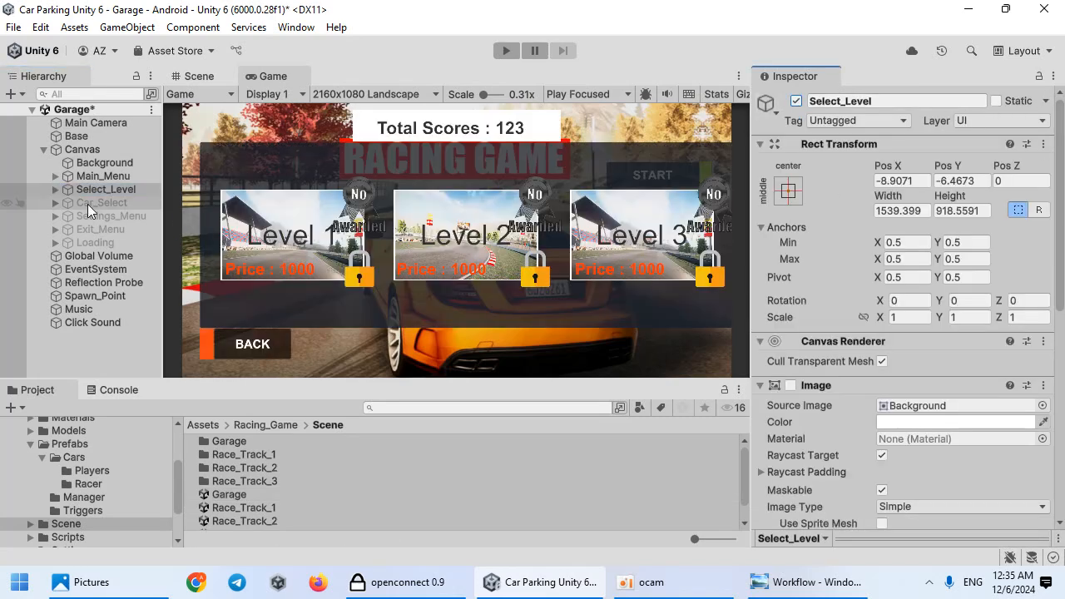
{"action": "left_click", "coordinate": [54, 189]}
Step: Switch the Scene view to 2D and frame the Select_Level panel
{"action": "left_click", "coordinate": [199, 75]}
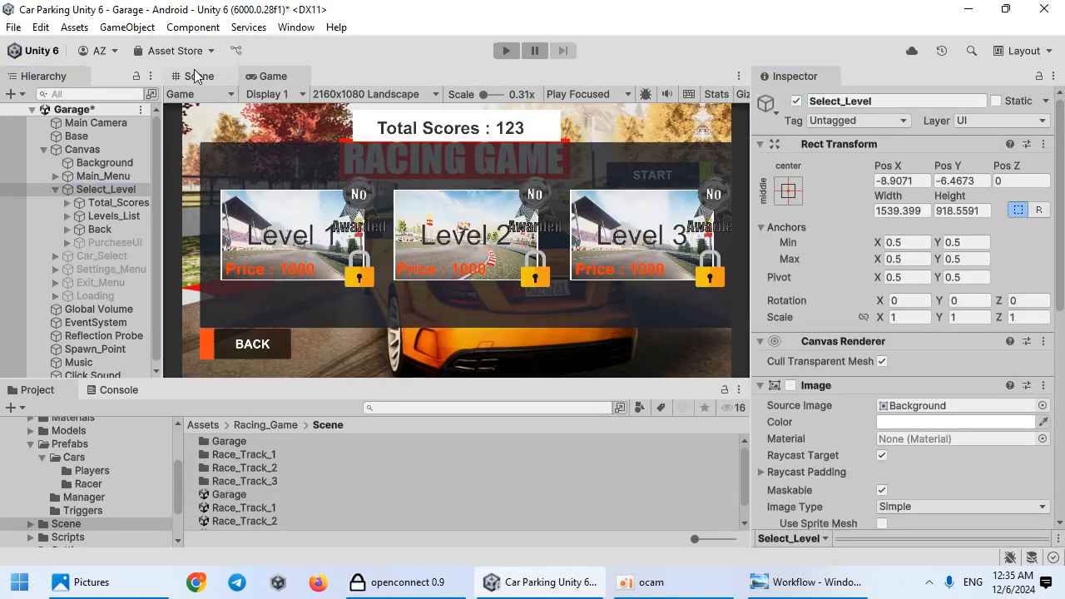
{"action": "left_click", "coordinate": [412, 150]}
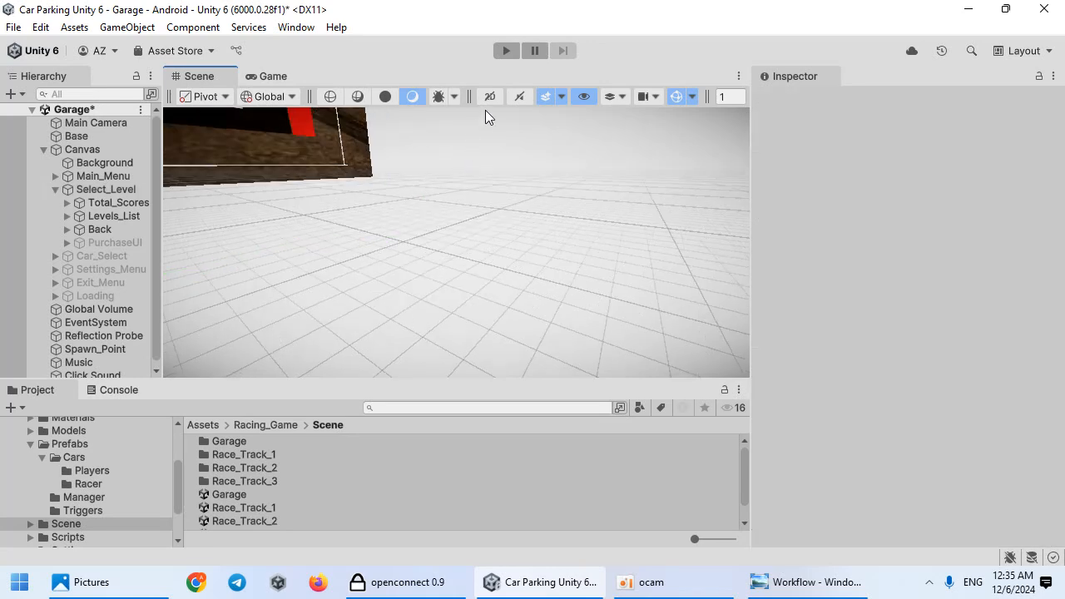
{"action": "left_click", "coordinate": [490, 97]}
{"action": "left_click", "coordinate": [119, 193]}
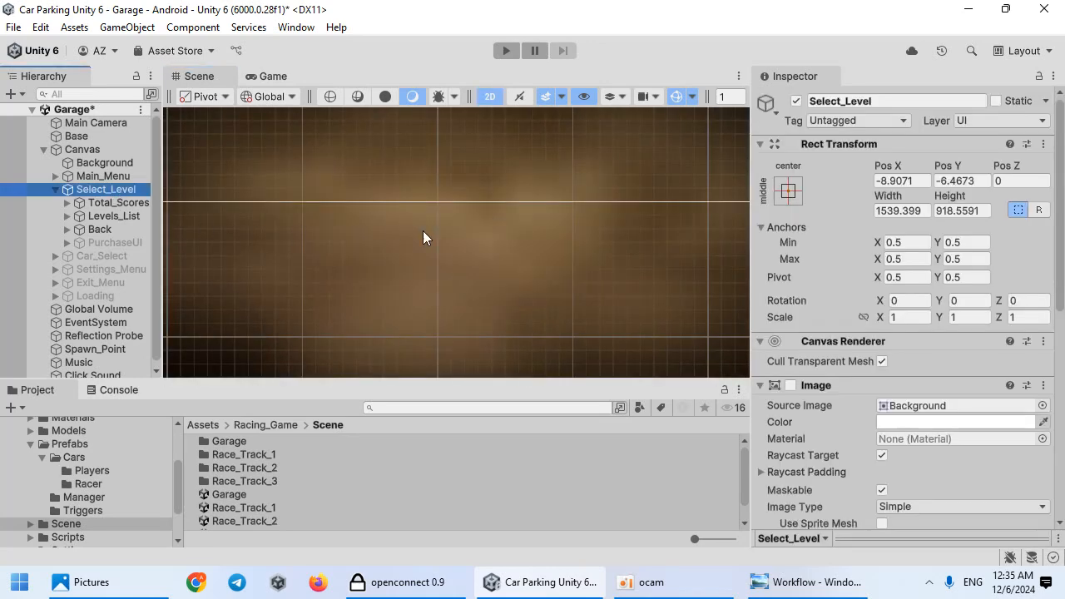
{"action": "key", "text": "f"}
{"action": "scroll", "coordinate": [523, 264], "scroll_direction": "up", "scroll_amount": 2}
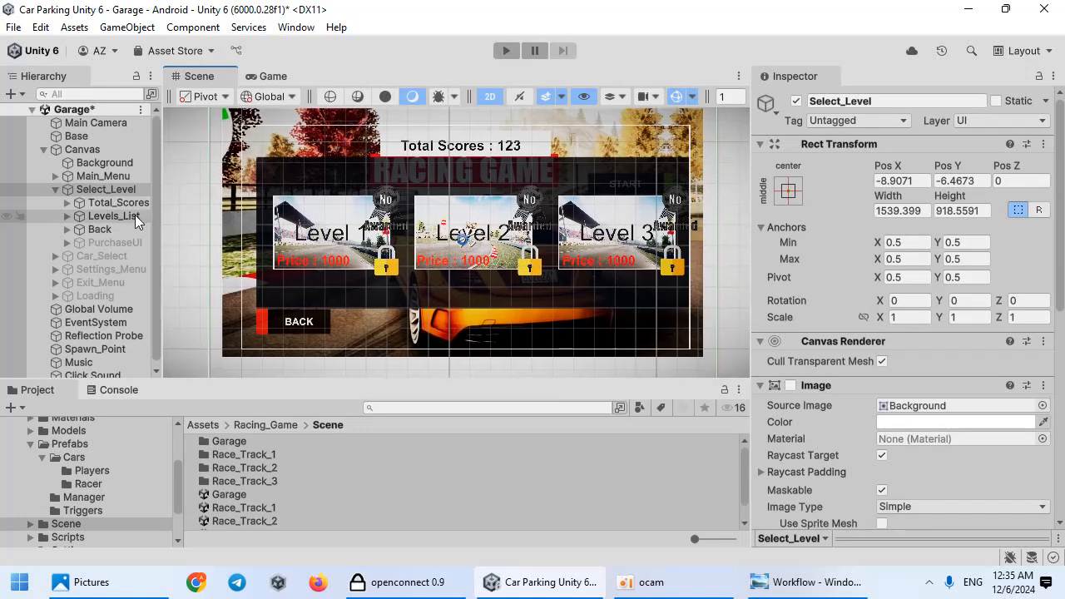
Step: Duplicate the Level_3 button under Levels_List and move the copy below the row of level buttons
{"action": "left_click", "coordinate": [69, 216]}
{"action": "left_click", "coordinate": [117, 256]}
{"action": "key", "text": "ctrl+d"}
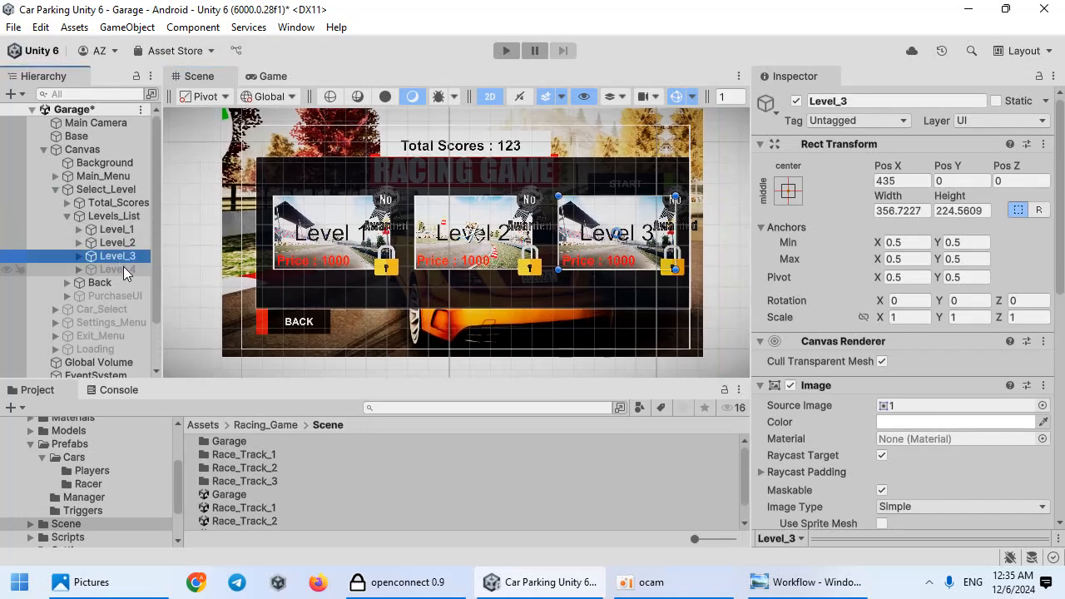
{"action": "scroll", "coordinate": [566, 262], "scroll_direction": "down", "scroll_amount": 2}
{"action": "left_click_drag", "start_coordinate": [569, 254], "coordinate": [454, 293]}
{"action": "scroll", "coordinate": [924, 342], "scroll_direction": "down", "scroll_amount": 2}
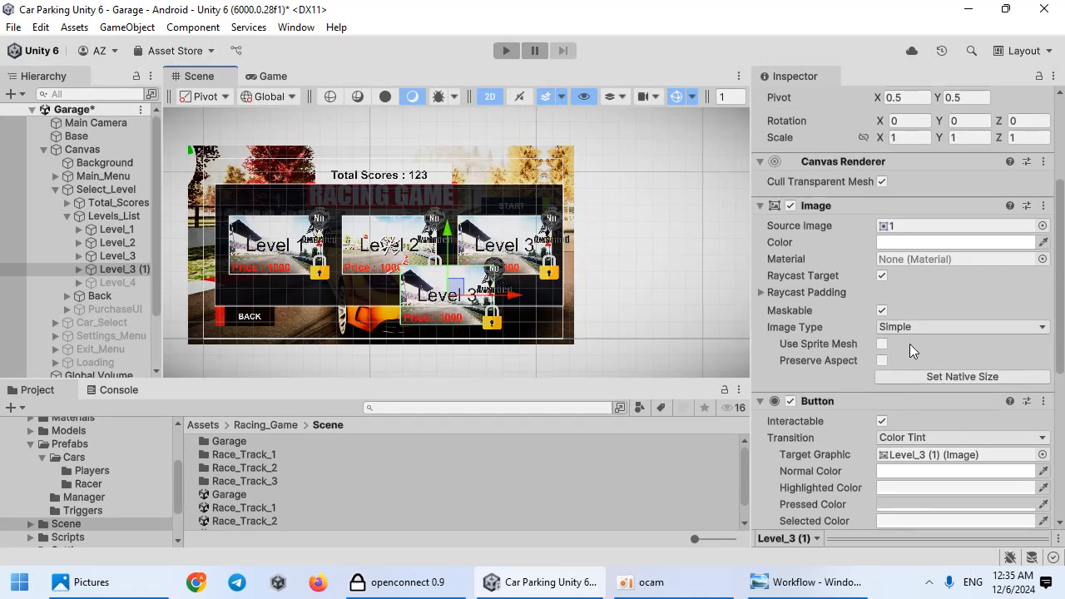
Step: Rename the duplicated button Level_4
{"action": "left_click", "coordinate": [125, 269]}
{"action": "type", "text": "Level_4"}
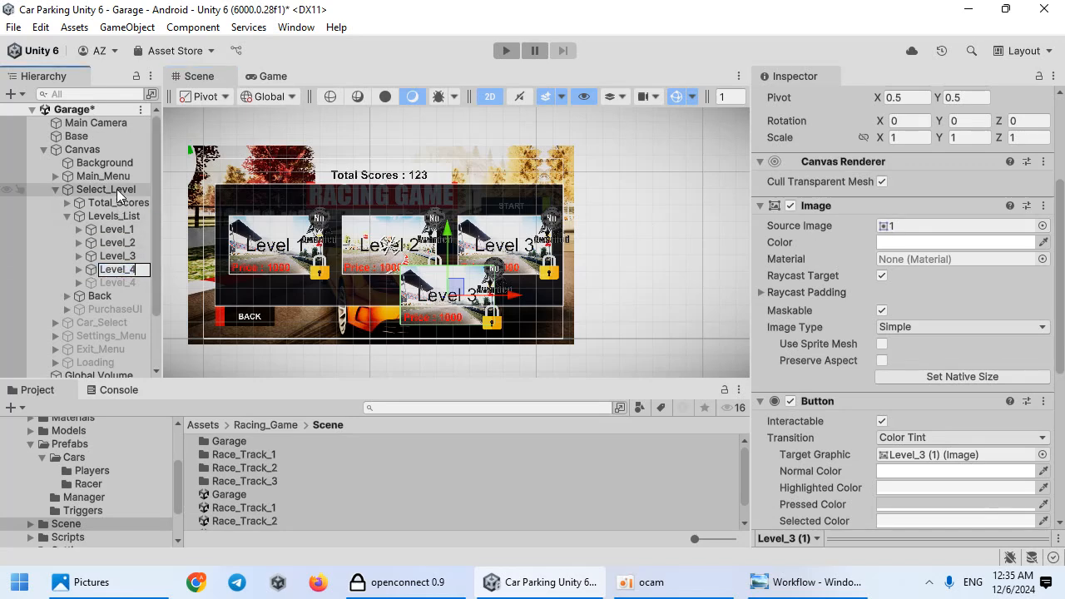
{"action": "key", "text": "Return"}
Step: On Select_Level's Level Select script, set Level Prices to 5 entries and Element 3 to 700
{"action": "left_click", "coordinate": [106, 189]}
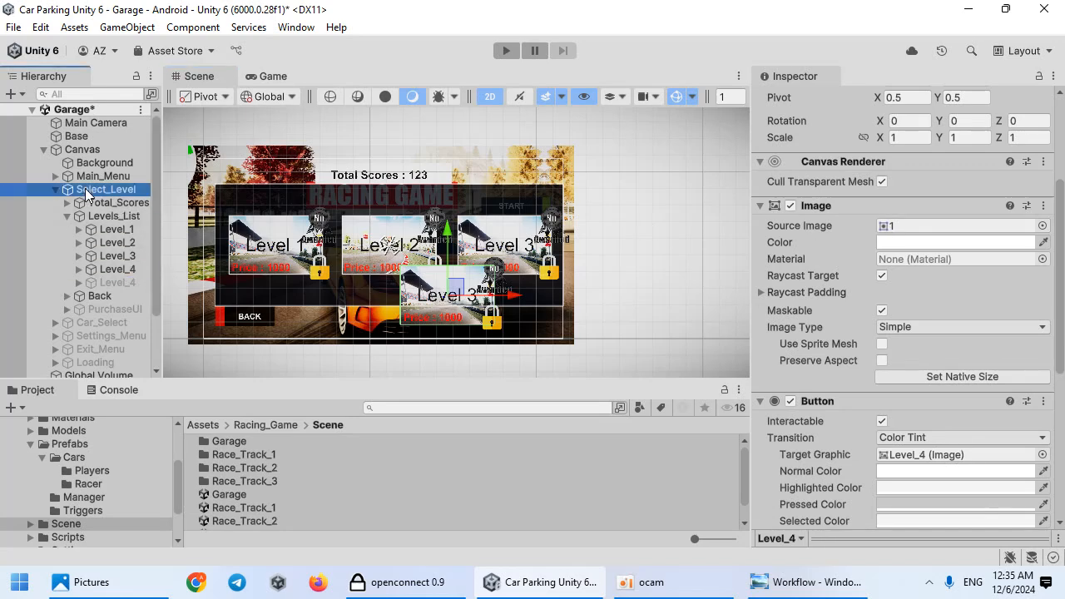
{"action": "scroll", "coordinate": [886, 376], "scroll_direction": "down", "scroll_amount": 2}
{"action": "left_click", "coordinate": [839, 336]}
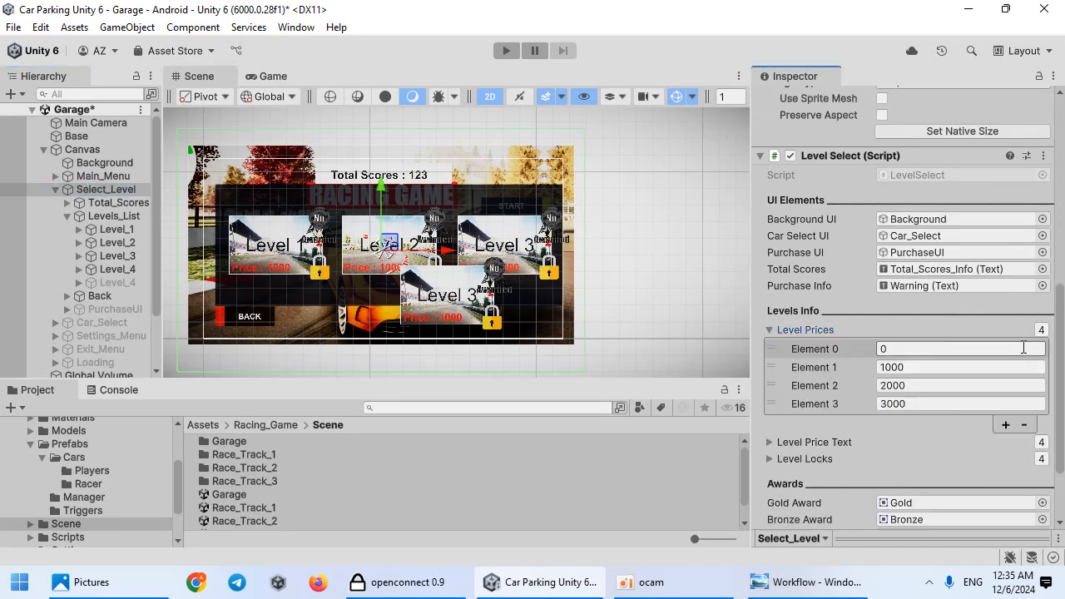
{"action": "left_click", "coordinate": [1041, 329]}
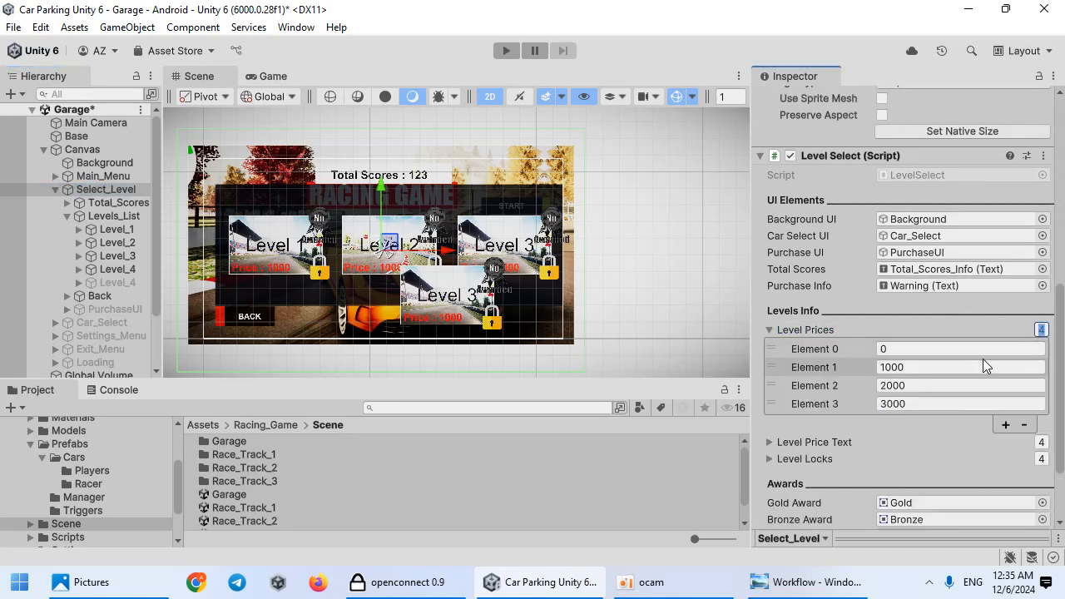
{"action": "type", "text": "5"}
{"action": "key", "text": "Return"}
{"action": "left_click", "coordinate": [919, 403]}
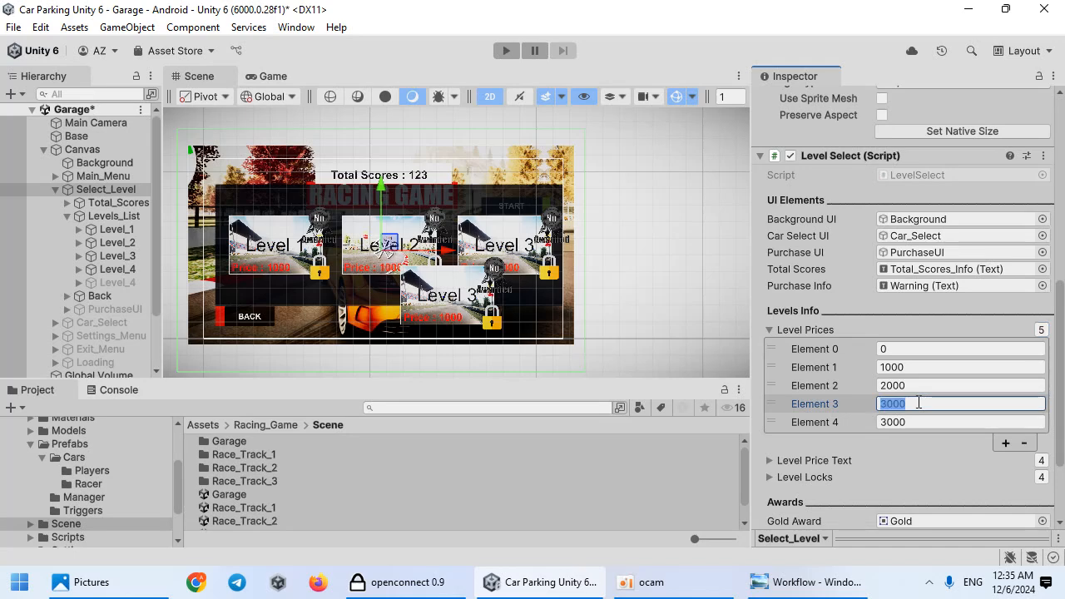
{"action": "type", "text": "700"}
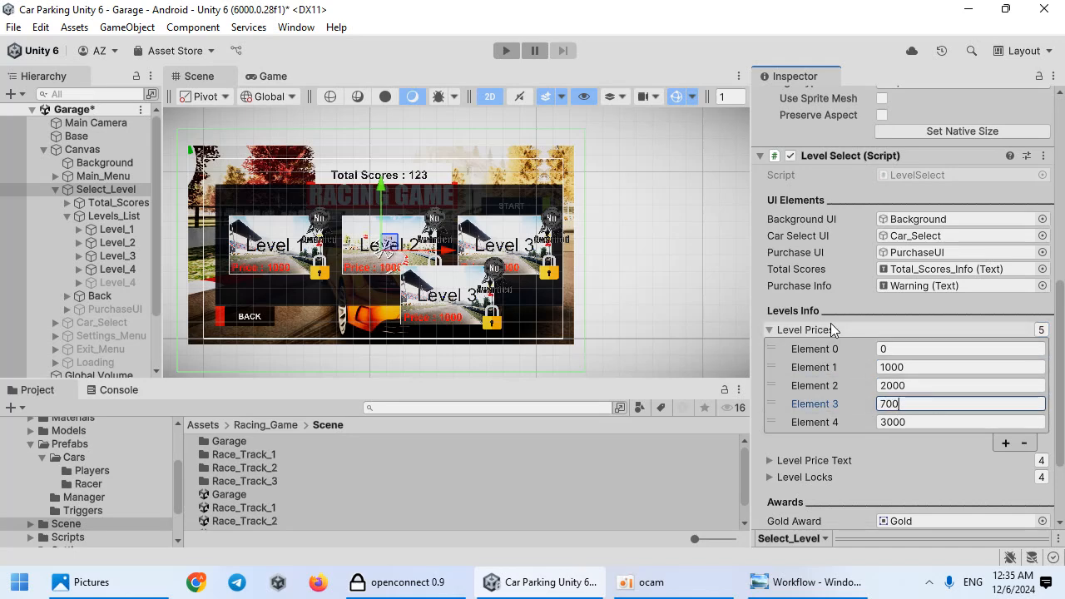
Step: Assign the new Level_4's Price text to Element 3 of the Level Price Text list
{"action": "left_click", "coordinate": [829, 329]}
{"action": "left_click", "coordinate": [824, 348]}
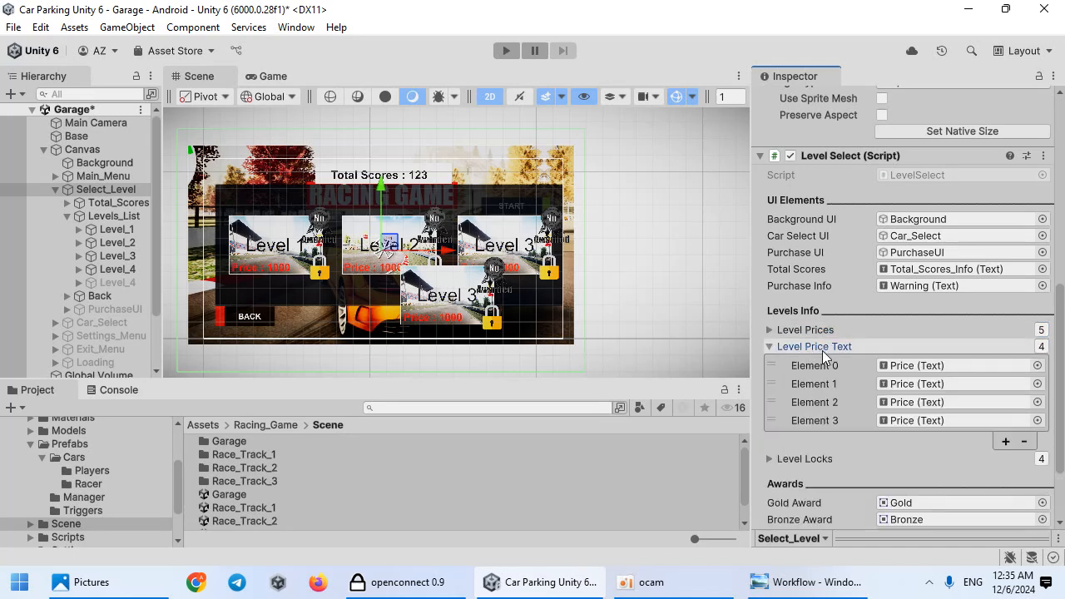
{"action": "left_click", "coordinate": [900, 425]}
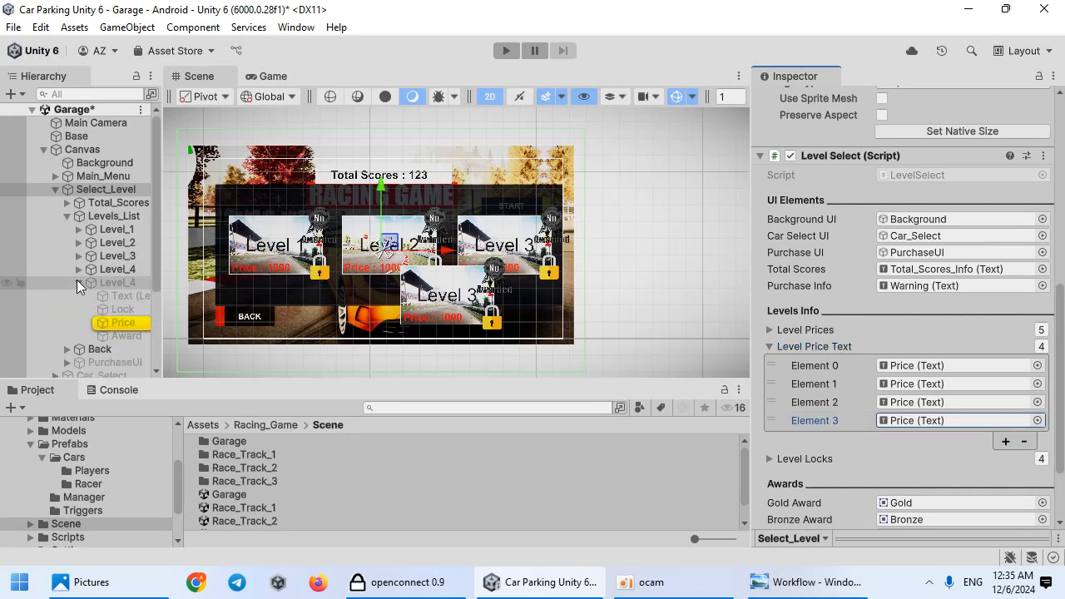
{"action": "left_click", "coordinate": [78, 269]}
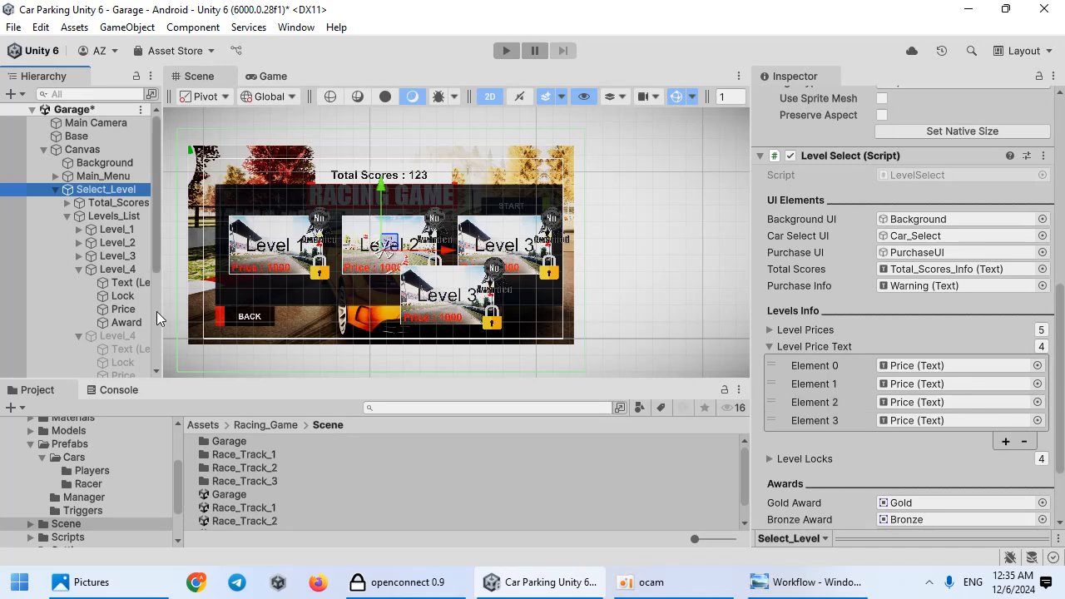
{"action": "left_click_drag", "start_coordinate": [127, 315], "coordinate": [936, 424]}
{"action": "scroll", "coordinate": [864, 447], "scroll_direction": "down", "scroll_amount": 3}
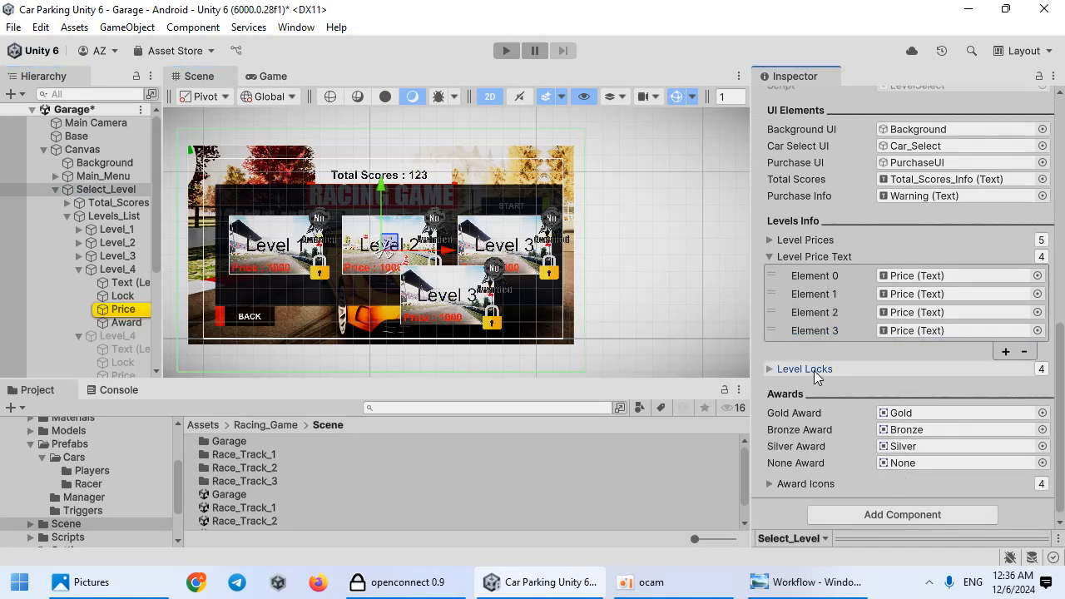
Step: Assign Level_4's Lock object to Element 3 of the Level Locks list
{"action": "left_click", "coordinate": [812, 370]}
{"action": "left_click", "coordinate": [898, 445]}
{"action": "left_click_drag", "start_coordinate": [136, 296], "coordinate": [918, 442]}
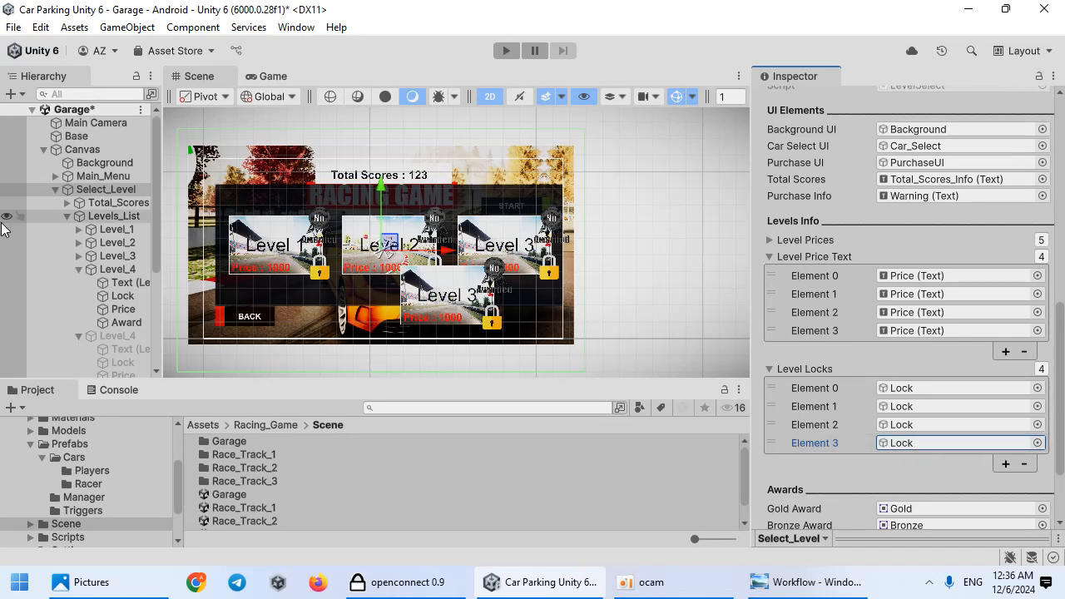
Step: Collapse and deactivate the Select_Level panel
{"action": "left_click", "coordinate": [56, 190]}
{"action": "scroll", "coordinate": [994, 182], "scroll_direction": "up", "scroll_amount": 10}
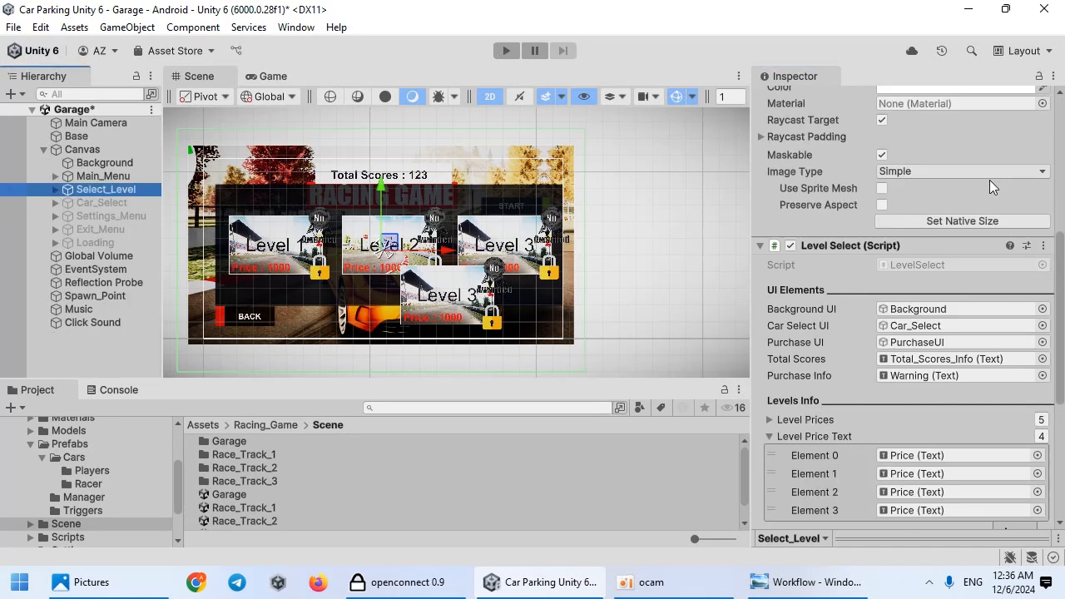
{"action": "left_click", "coordinate": [796, 101]}
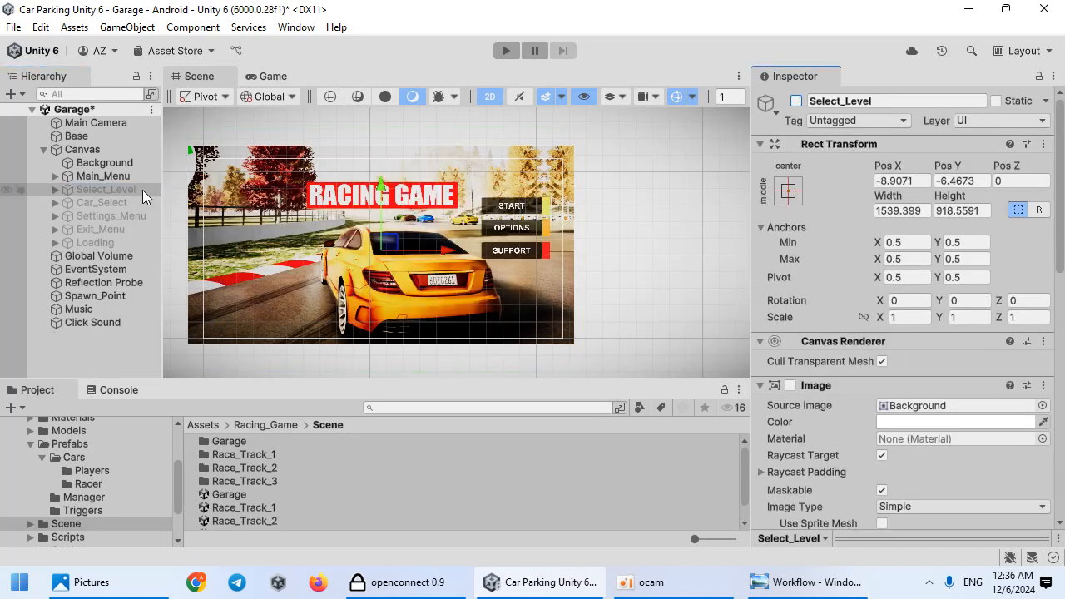
Step: On Car_Select's Car Select script, extend Level Names to 4 entries with Element 3 as Race_Track_4
{"action": "left_click", "coordinate": [113, 205]}
{"action": "left_click", "coordinate": [116, 192]}
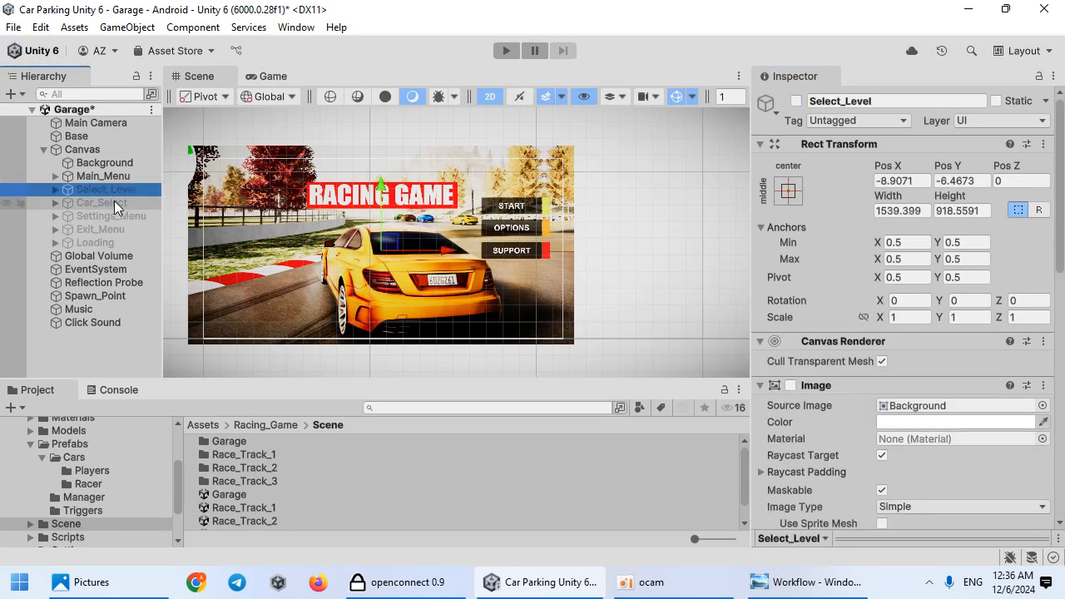
{"action": "left_click", "coordinate": [114, 204]}
{"action": "scroll", "coordinate": [853, 366], "scroll_direction": "down", "scroll_amount": 3}
{"action": "left_click", "coordinate": [807, 470]}
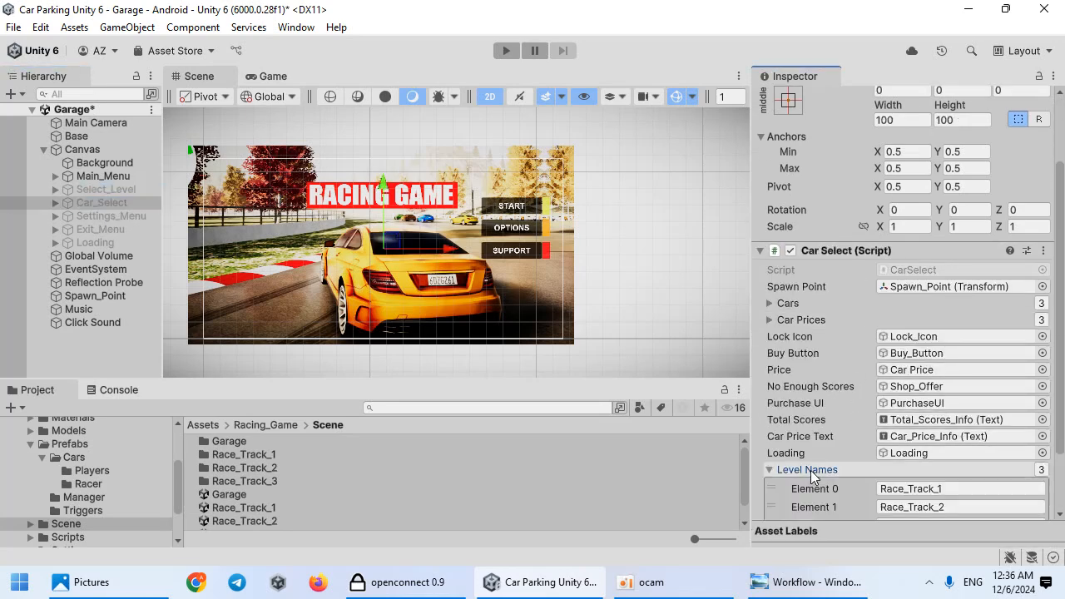
{"action": "scroll", "coordinate": [811, 474], "scroll_direction": "down", "scroll_amount": 3}
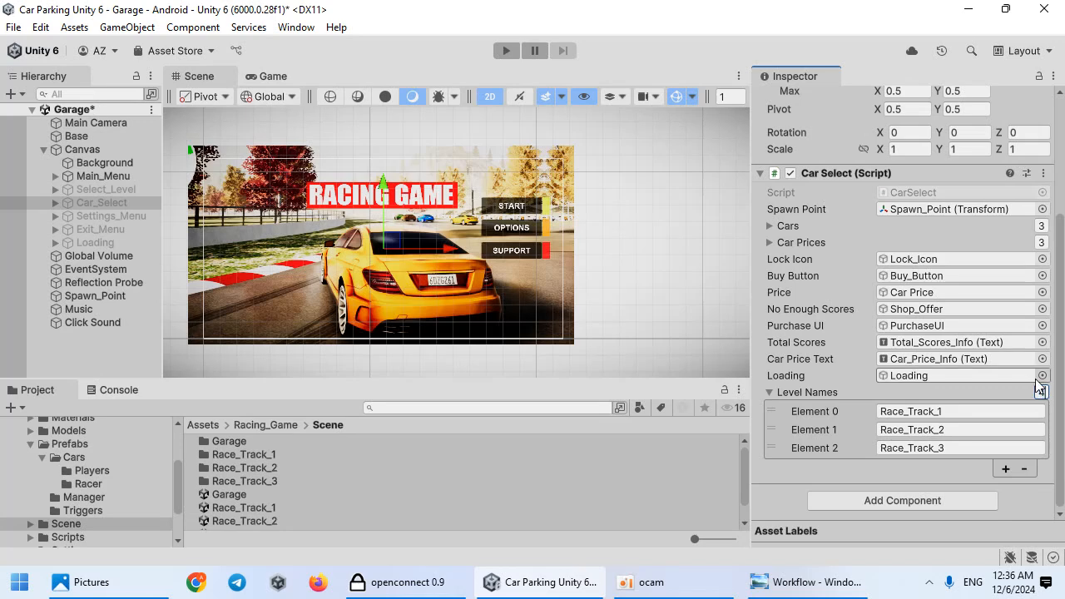
{"action": "left_click", "coordinate": [1040, 391]}
{"action": "type", "text": "4"}
{"action": "key", "text": "Return"}
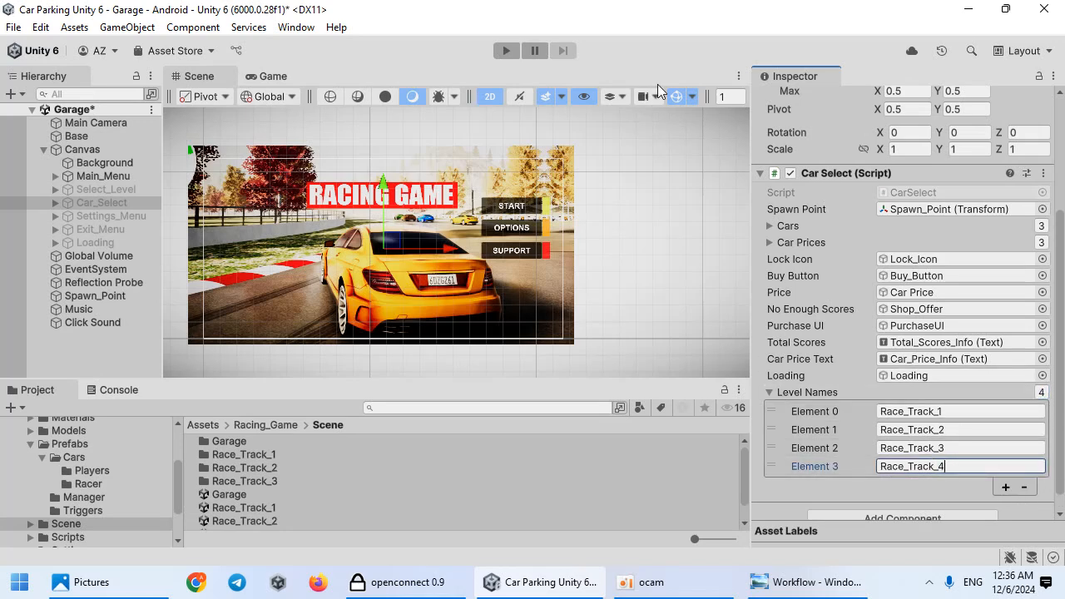
Step: Play-test the Garage scene's level selection menu, trying the new fourth level button
{"action": "left_click", "coordinate": [506, 51]}
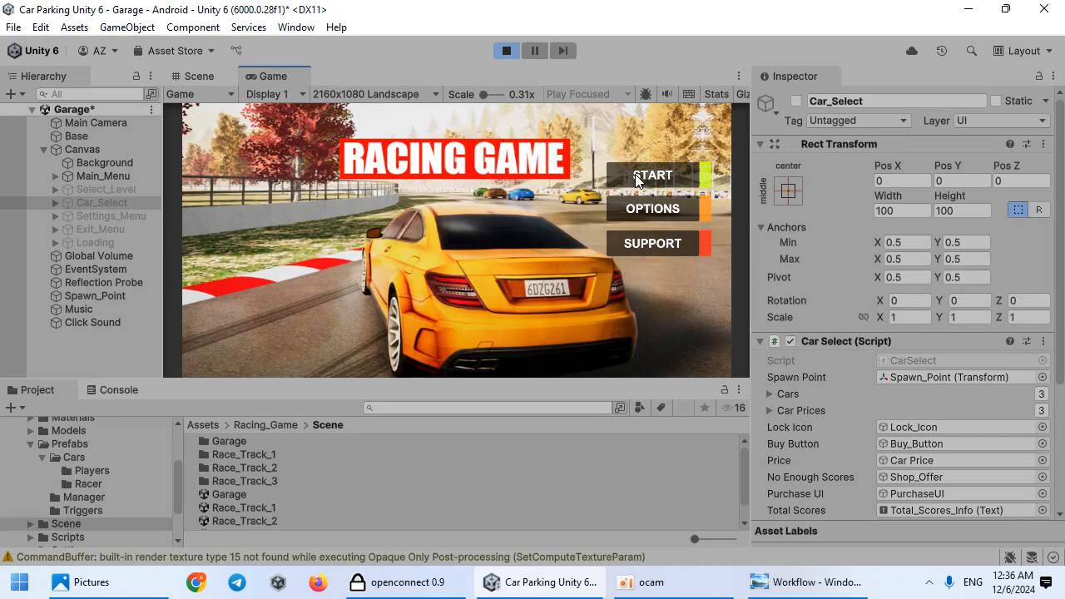
{"action": "left_click", "coordinate": [637, 177]}
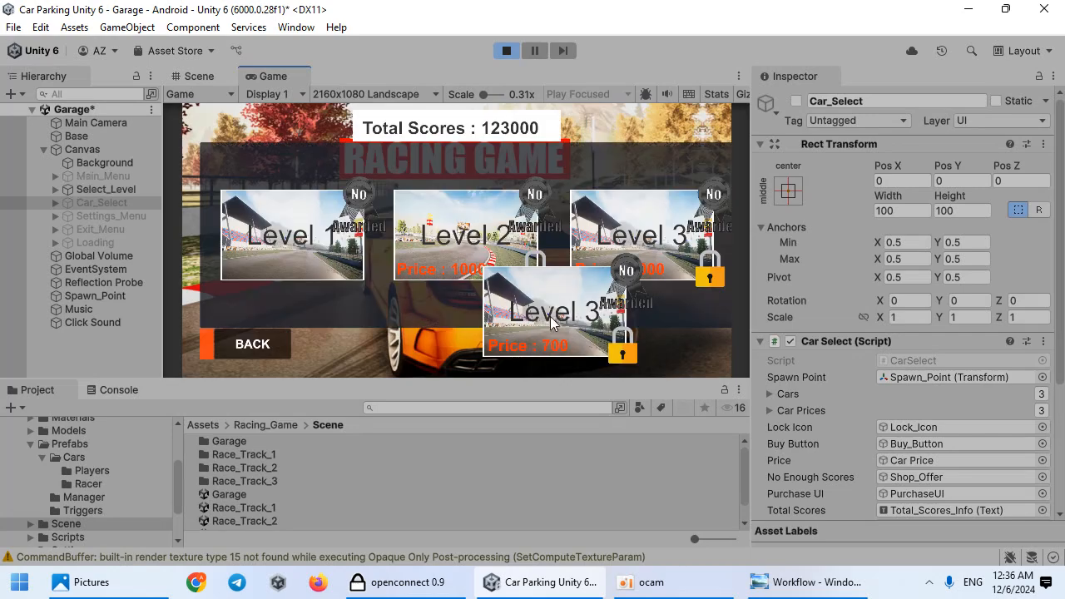
{"action": "left_click", "coordinate": [550, 316]}
{"action": "left_click", "coordinate": [531, 268]}
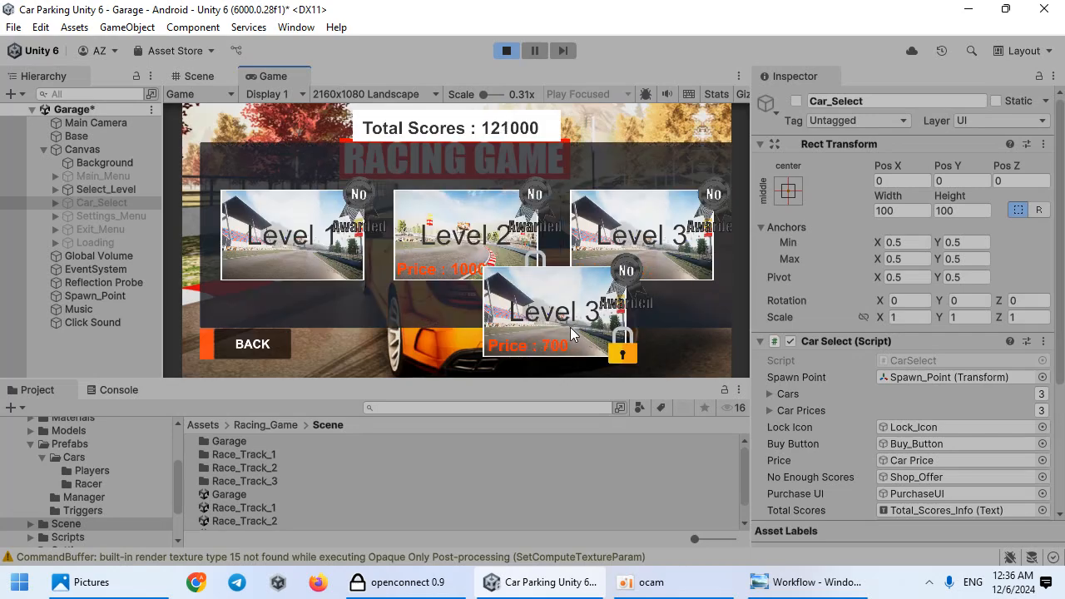
{"action": "left_click", "coordinate": [570, 327]}
{"action": "key", "text": "ctrl+p"}
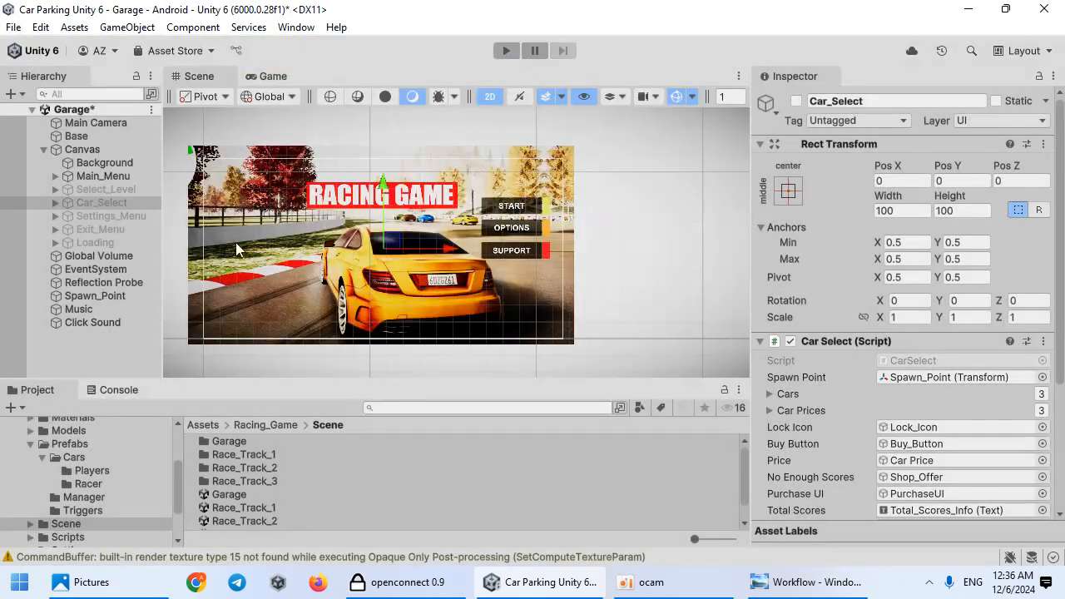
Step: Reactivate Select_Level and set Level_4's On Click SelectLevel parameter to 3
{"action": "left_click", "coordinate": [56, 188]}
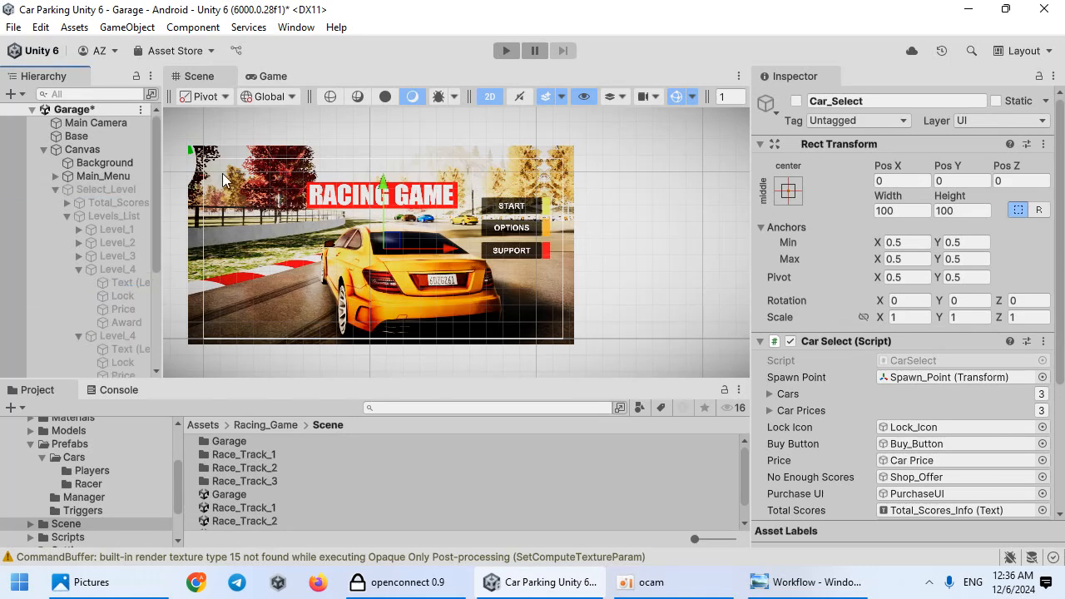
{"action": "left_click", "coordinate": [108, 189]}
{"action": "left_click", "coordinate": [797, 101]}
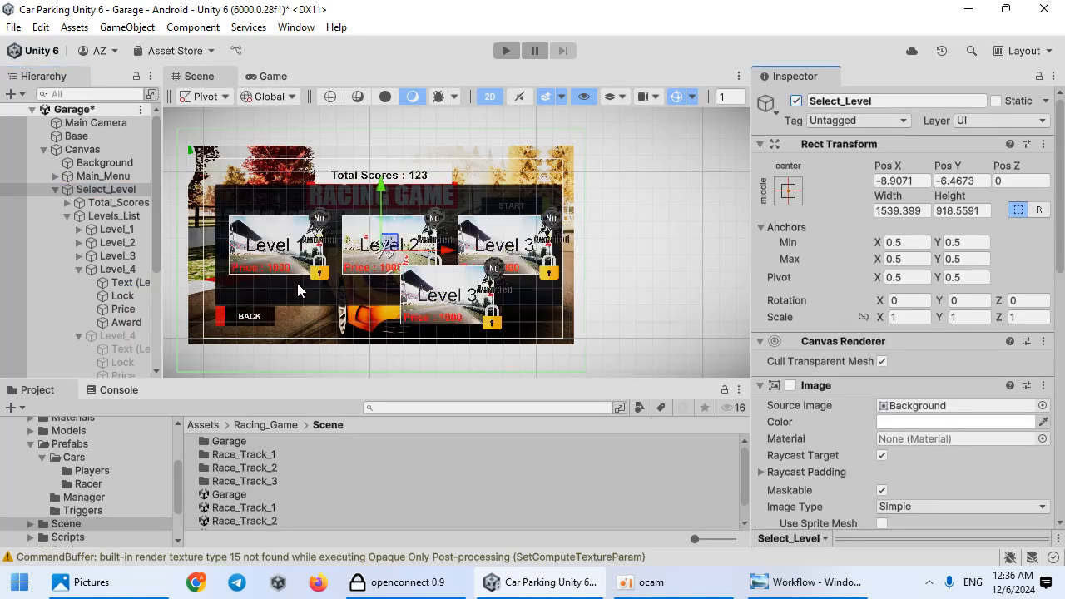
{"action": "left_click", "coordinate": [125, 267]}
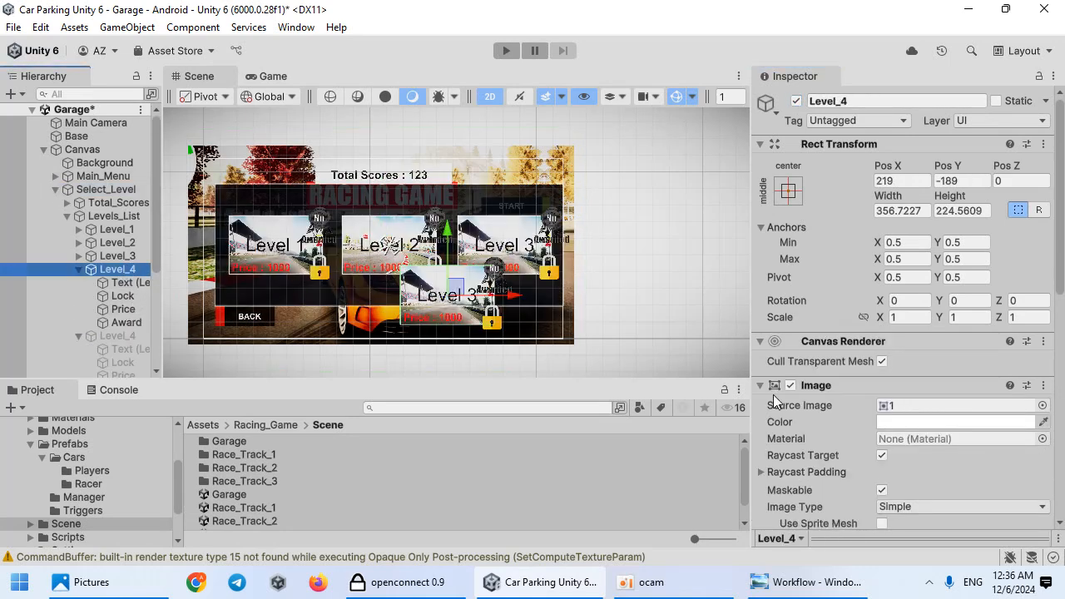
{"action": "scroll", "coordinate": [899, 350], "scroll_direction": "down", "scroll_amount": 10}
{"action": "left_click", "coordinate": [888, 354]}
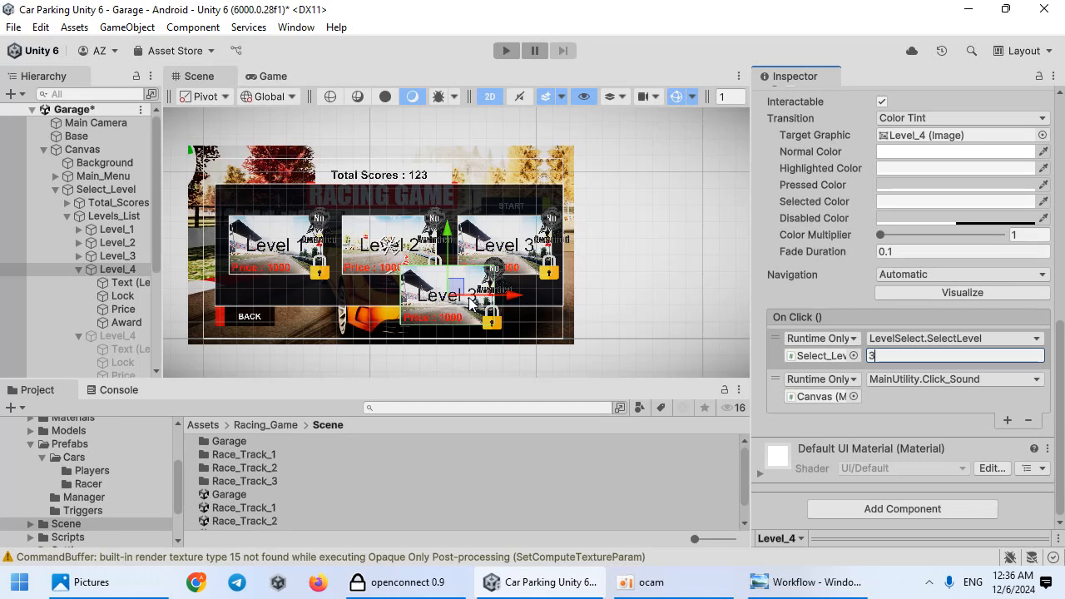
Step: Change the Level_4 button's label text to Level 4
{"action": "left_click", "coordinate": [106, 287]}
{"action": "scroll", "coordinate": [891, 237], "scroll_direction": "up", "scroll_amount": 4}
{"action": "left_click", "coordinate": [812, 154]}
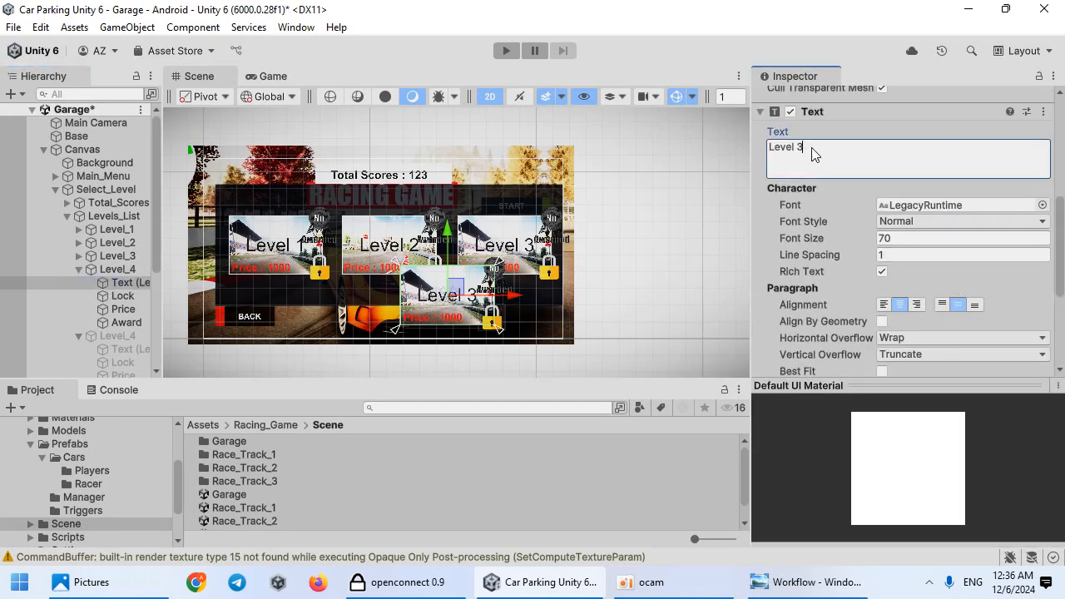
Step: Play-test buying and selecting Level 4 from the level menu
{"action": "left_click", "coordinate": [507, 50]}
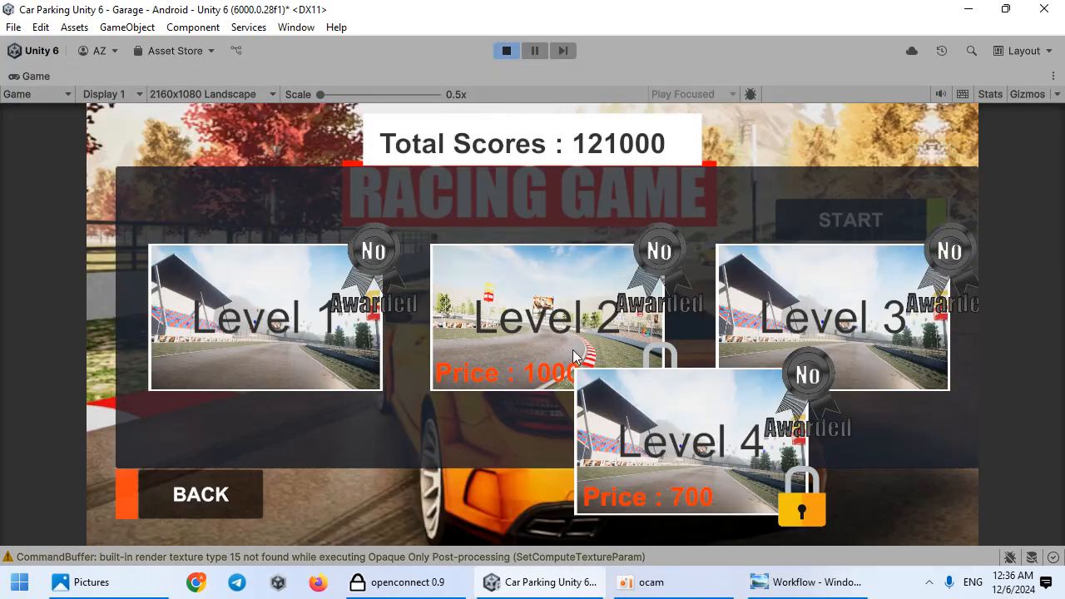
{"action": "left_click", "coordinate": [632, 391]}
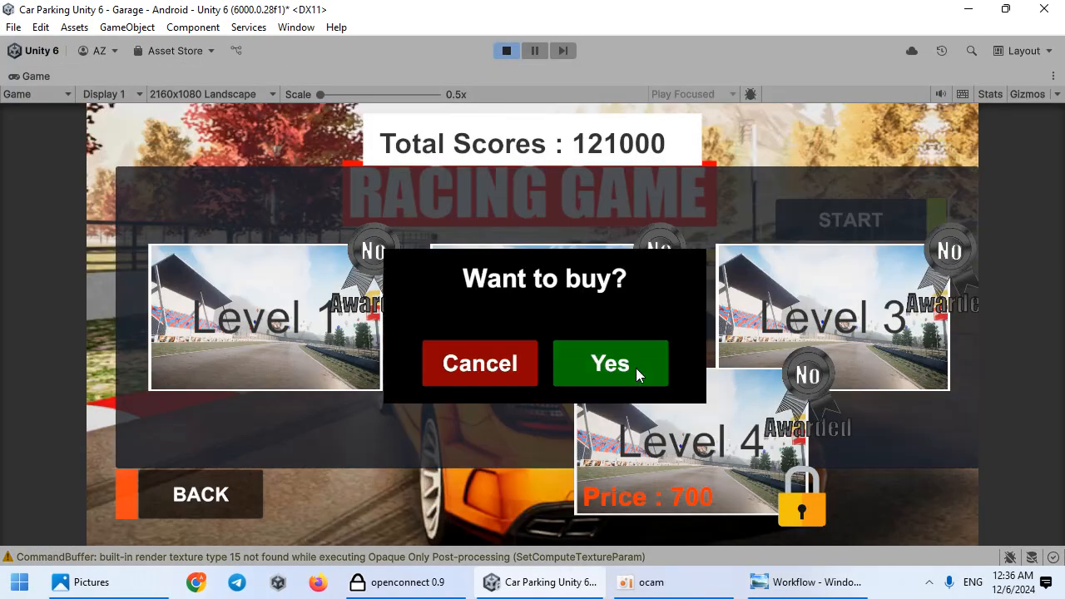
{"action": "left_click", "coordinate": [637, 373]}
{"action": "left_click", "coordinate": [714, 466]}
{"action": "left_click", "coordinate": [861, 365]}
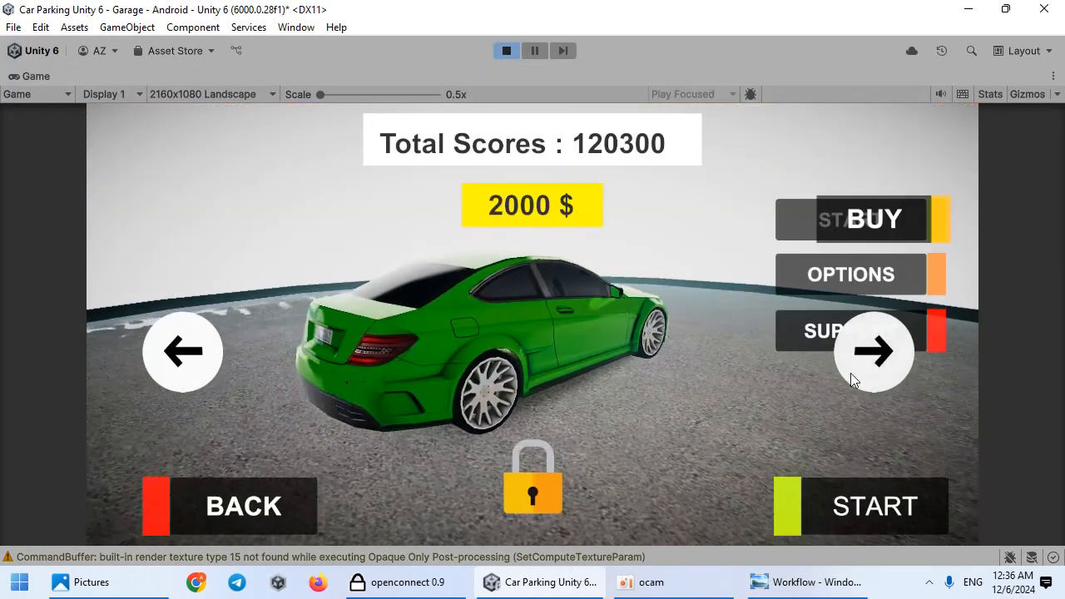
{"action": "left_click", "coordinate": [865, 237]}
{"action": "left_click", "coordinate": [504, 361]}
{"action": "left_click", "coordinate": [506, 50]}
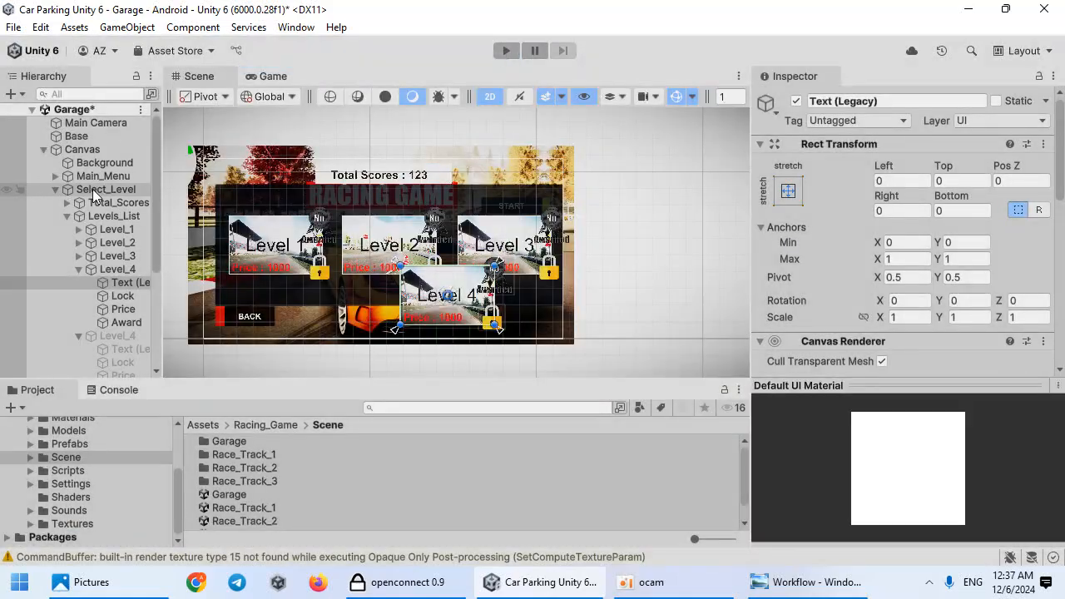
Step: Deactivate the Select_Level panel and play-test buying and starting Level 4 from the garage
{"action": "left_click", "coordinate": [98, 191]}
{"action": "left_click", "coordinate": [796, 101]}
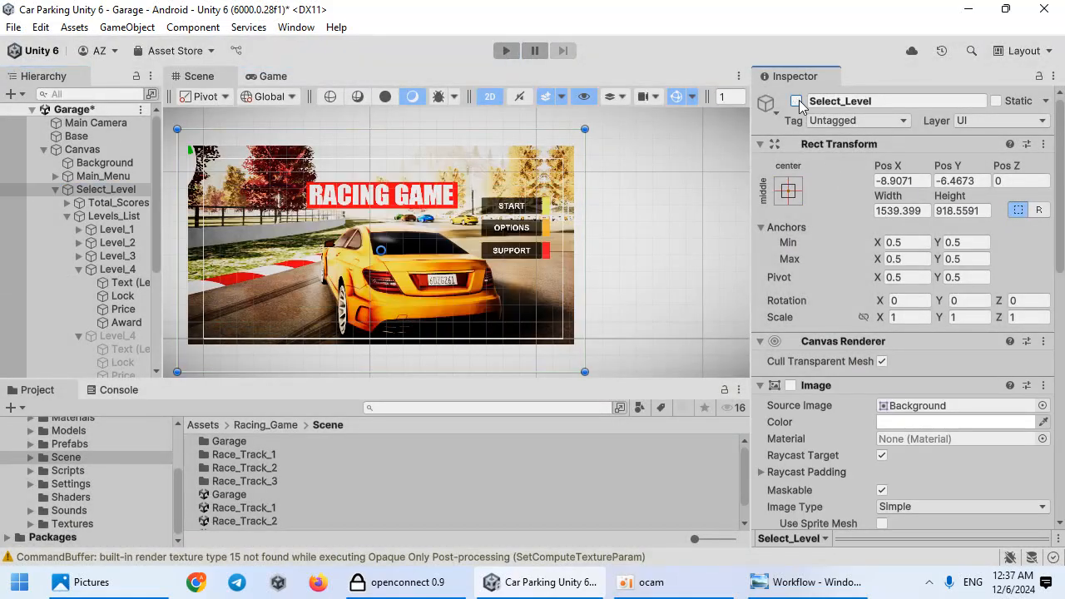
{"action": "left_click", "coordinate": [507, 52]}
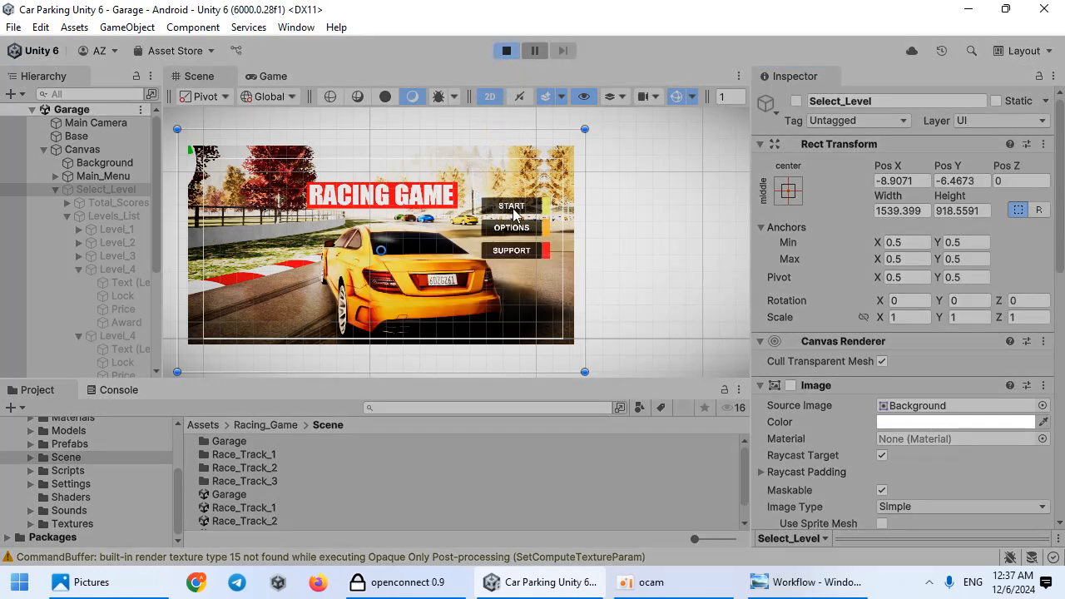
{"action": "left_click", "coordinate": [610, 187]}
{"action": "left_click", "coordinate": [558, 287]}
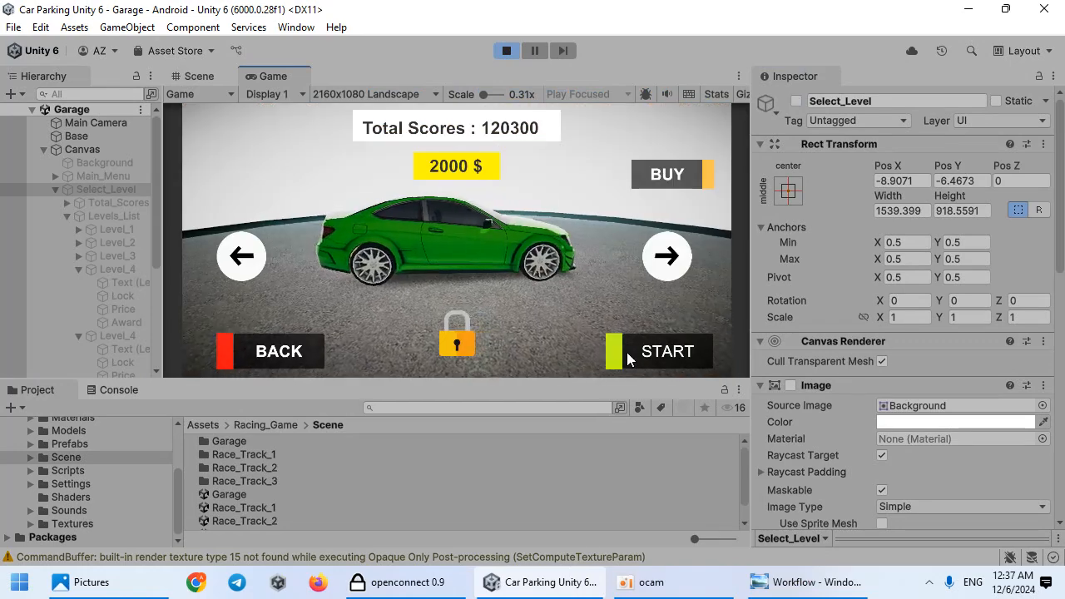
{"action": "left_click", "coordinate": [657, 174]}
{"action": "left_click", "coordinate": [660, 358]}
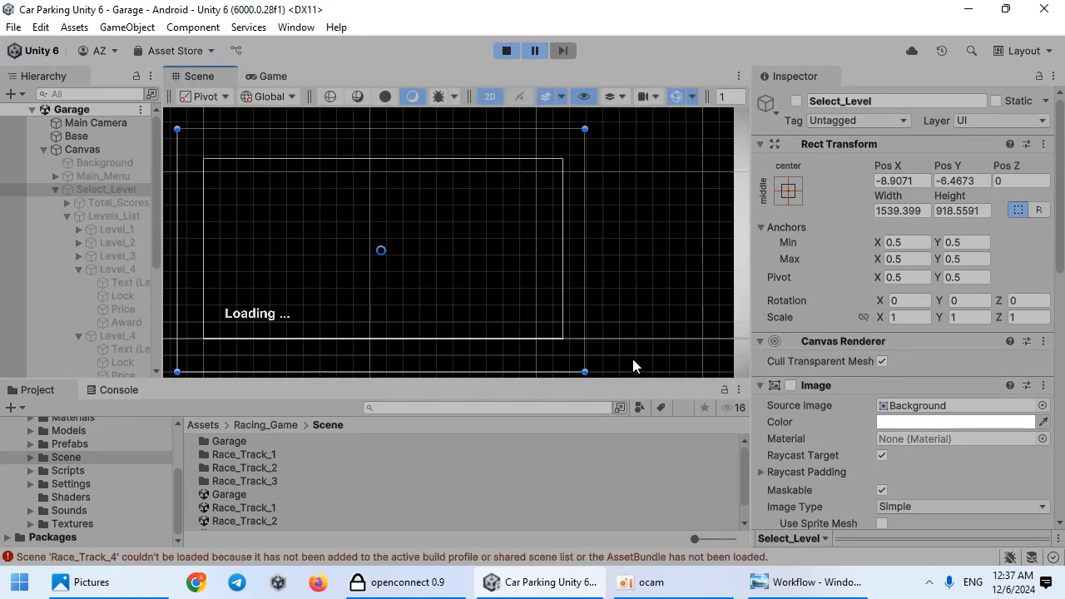
{"action": "left_click", "coordinate": [506, 51]}
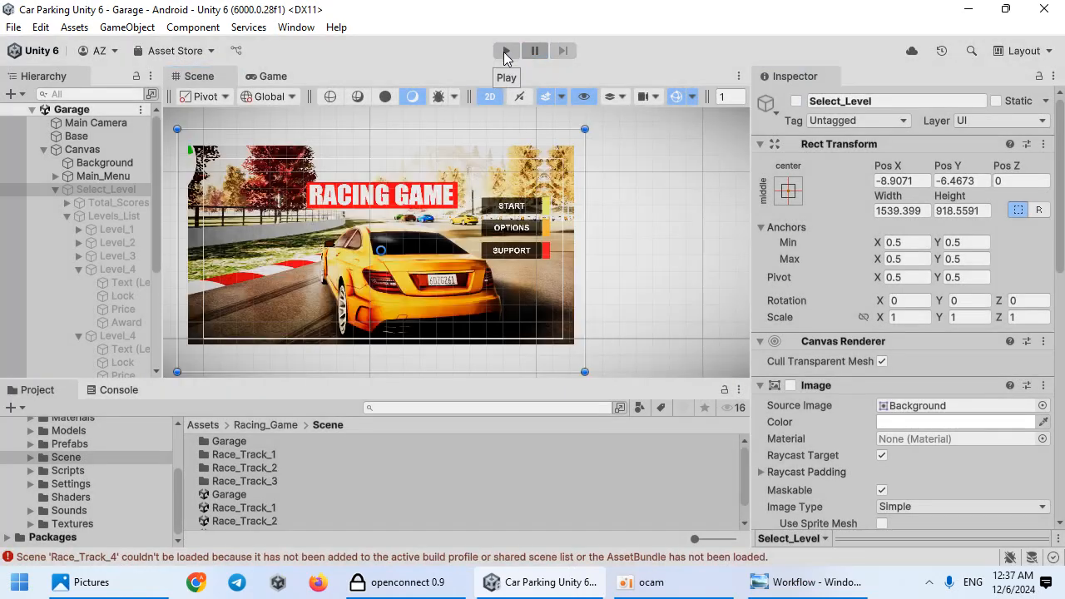
Step: Add the Race_Track_4 scene to the shared scene list in Build Profiles, placing it above Race_Track_3
{"action": "key", "text": "ctrl+shift+b"}
{"action": "left_click_drag", "start_coordinate": [200, 31], "coordinate": [547, 77]}
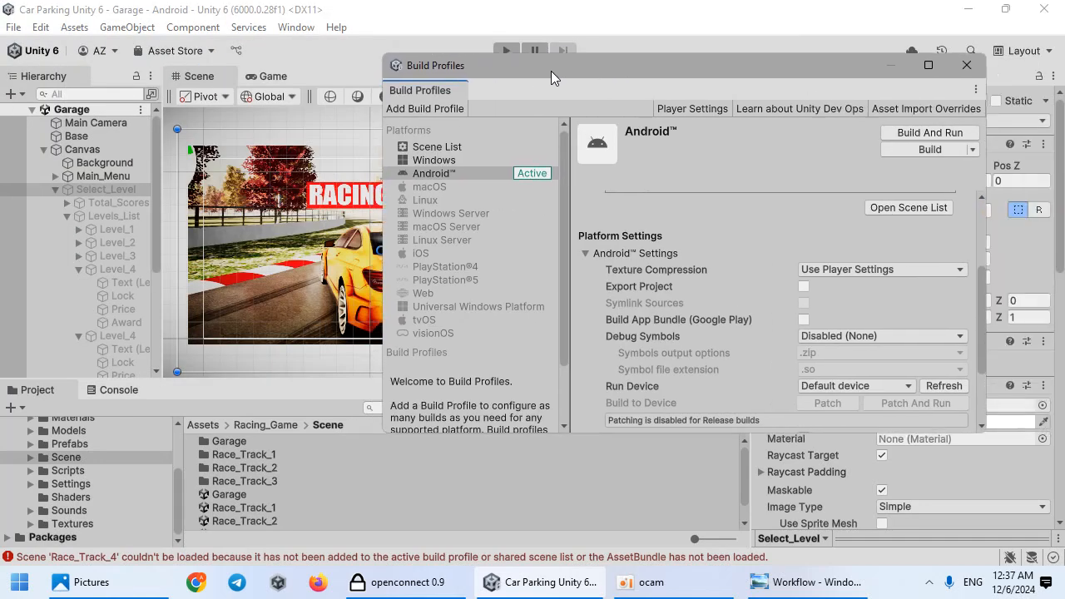
{"action": "left_click", "coordinate": [870, 212]}
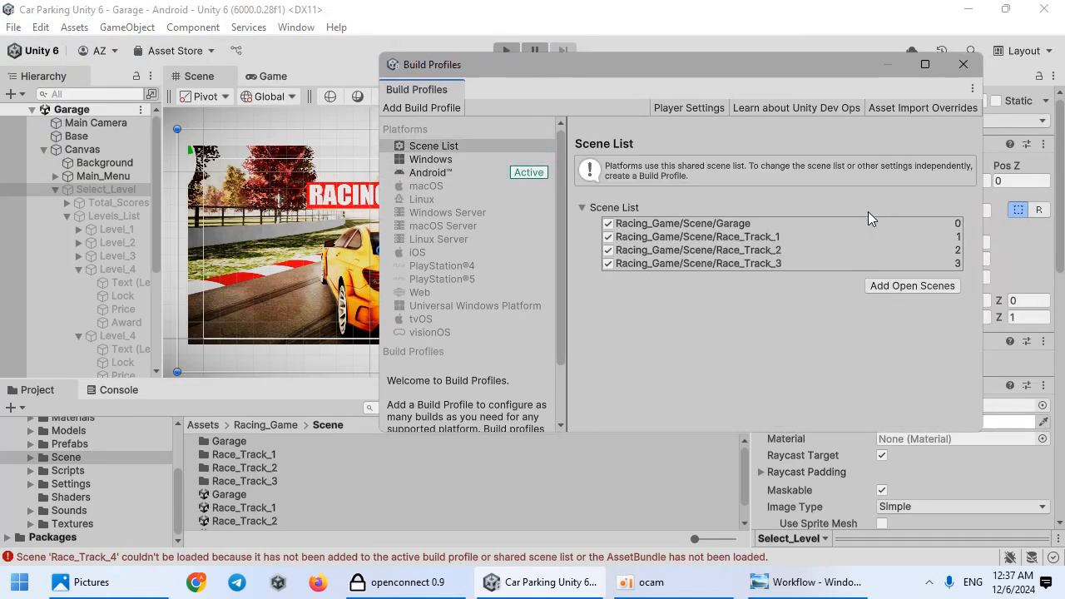
{"action": "scroll", "coordinate": [284, 520], "scroll_direction": "down", "scroll_amount": 1}
{"action": "left_click_drag", "start_coordinate": [275, 523], "coordinate": [663, 269]}
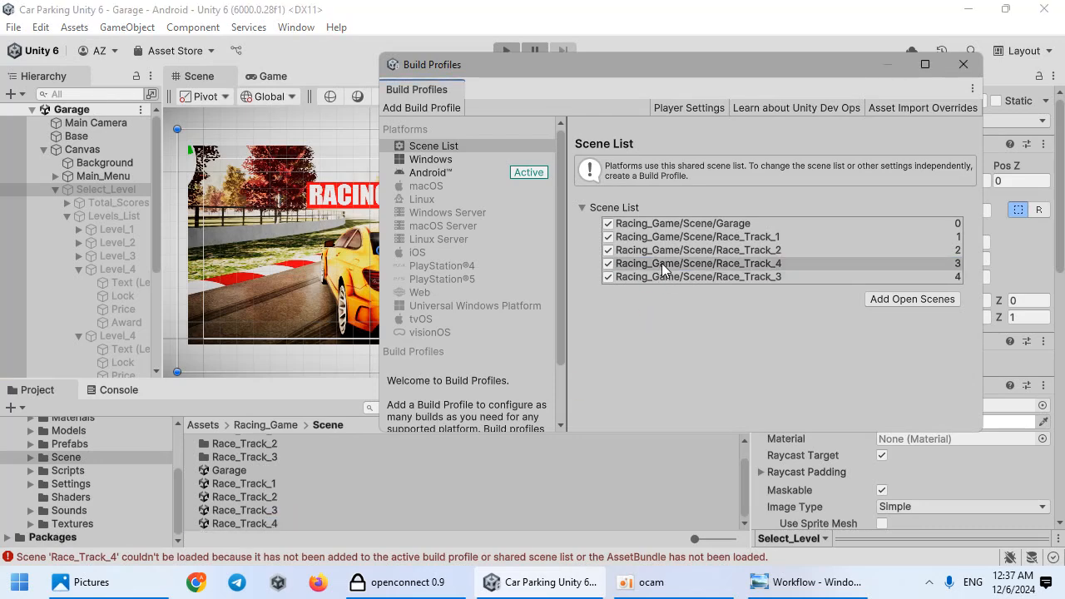
{"action": "left_click", "coordinate": [963, 65]}
Step: Play-test starting Level 4 from the garage menu to load Race_Track_4
{"action": "left_click", "coordinate": [507, 51]}
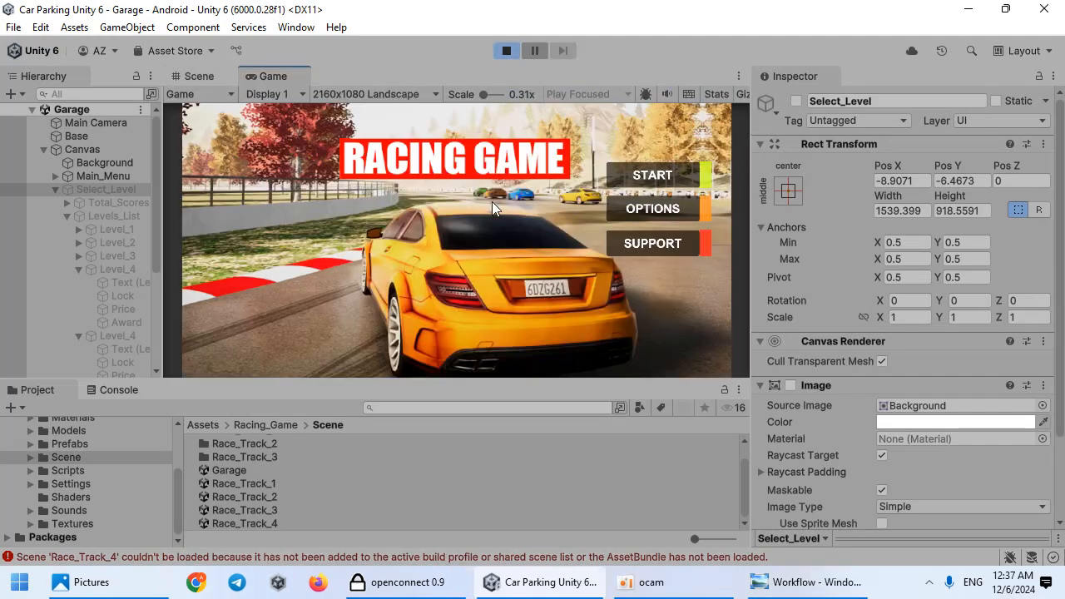
{"action": "left_click", "coordinate": [674, 178]}
{"action": "left_click", "coordinate": [358, 221]}
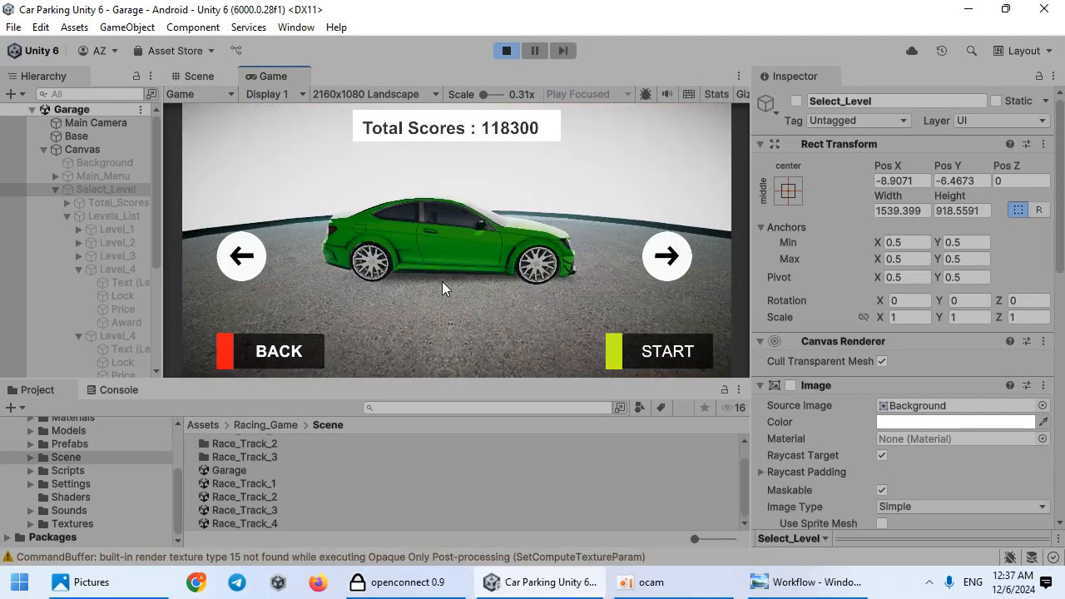
{"action": "left_click", "coordinate": [641, 357]}
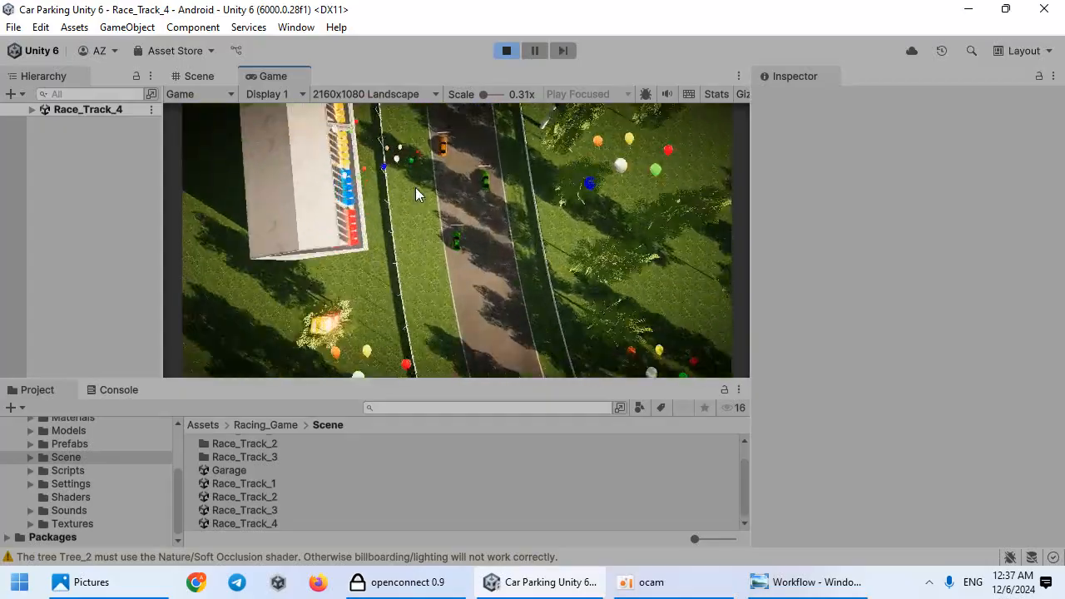